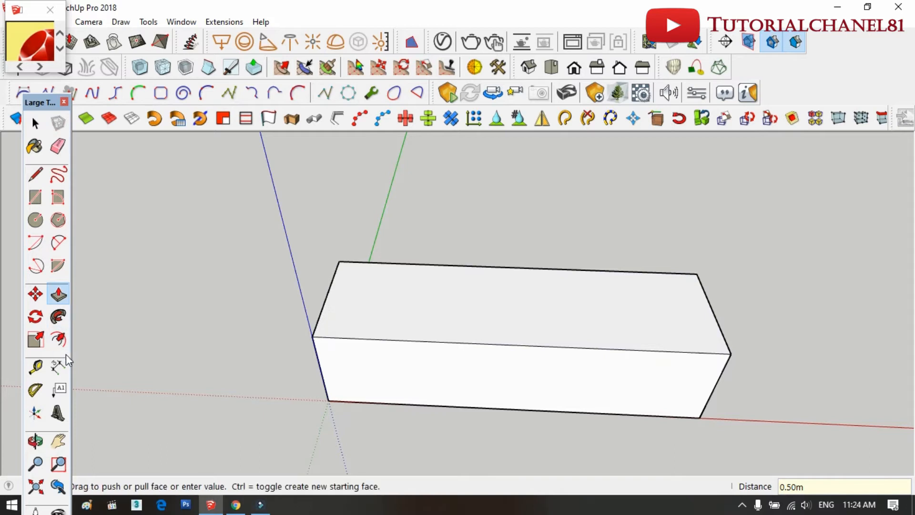
# Step: Offset the box's top face slightly inward and pull the inner face up about 0.05 m
pyautogui.click(58, 339)
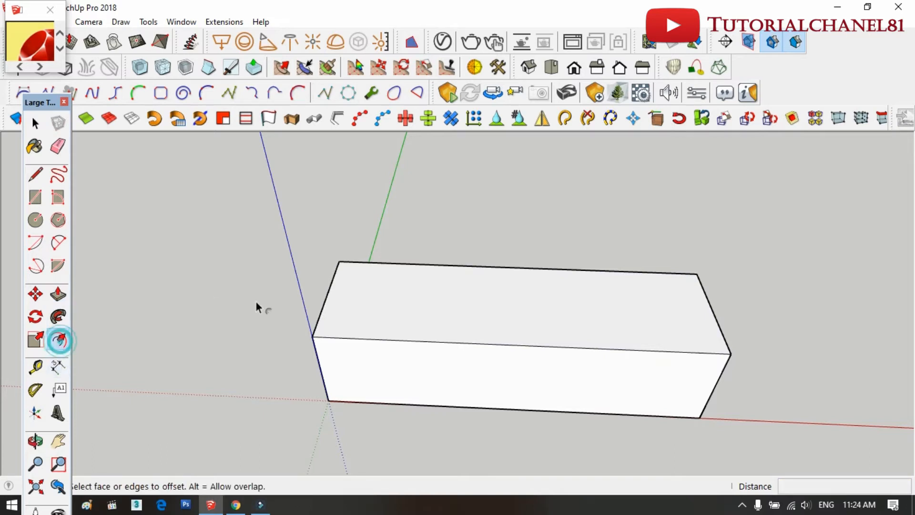
pyautogui.click(327, 315)
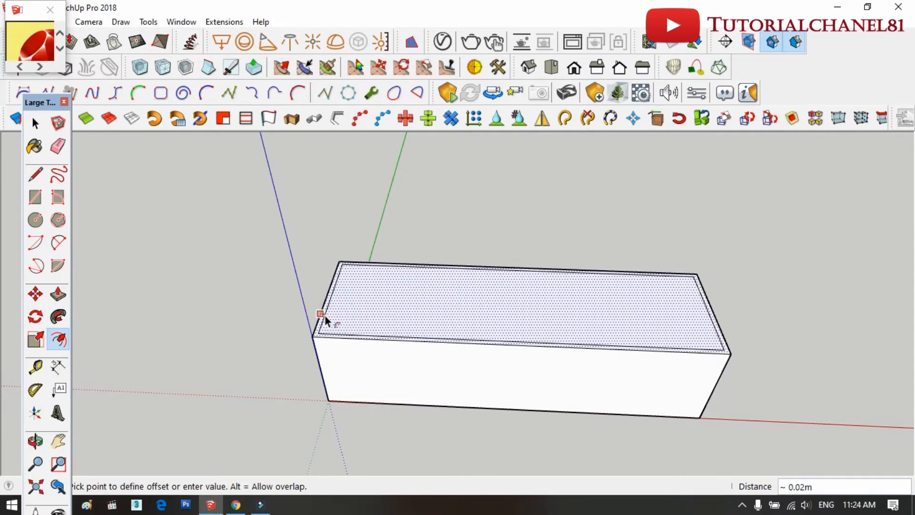
pyautogui.click(327, 316)
pyautogui.click(60, 294)
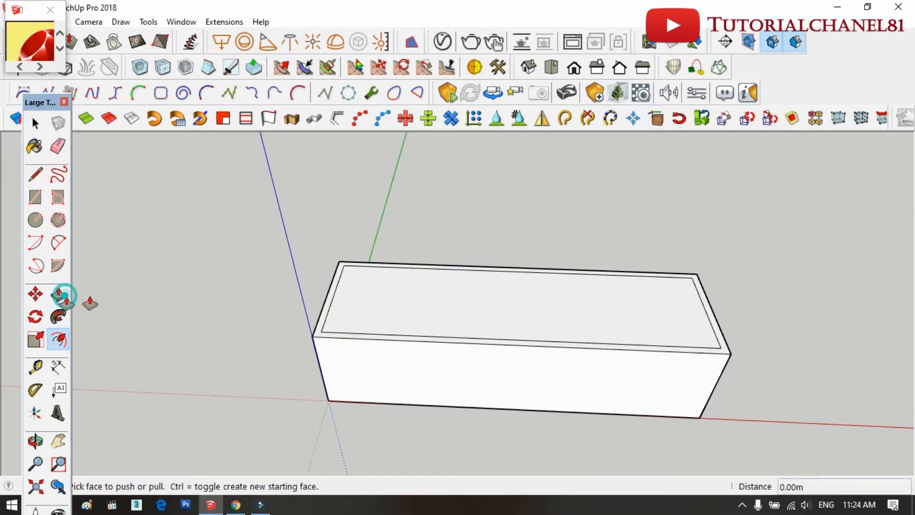
pyautogui.click(330, 317)
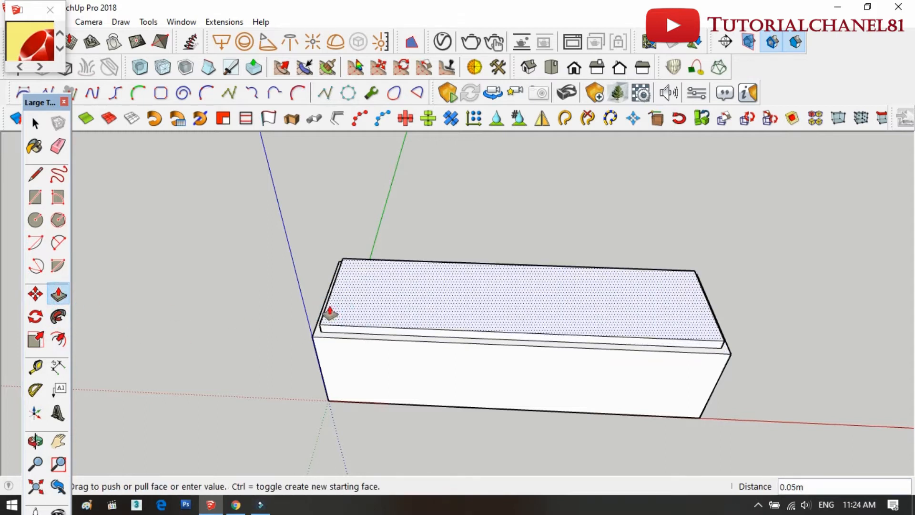
pyautogui.click(329, 312)
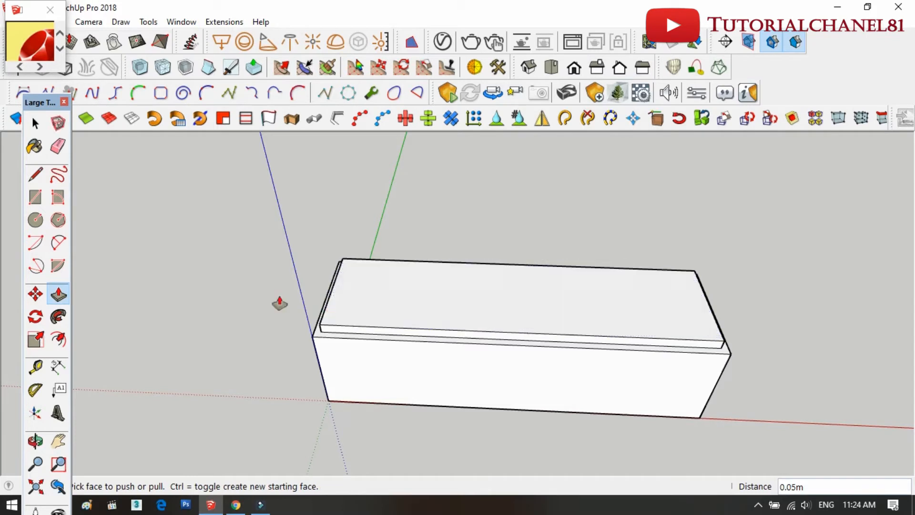
# Step: Offset the edges of the raised top face outward so the new outline overhangs the recessed band
pyautogui.click(58, 339)
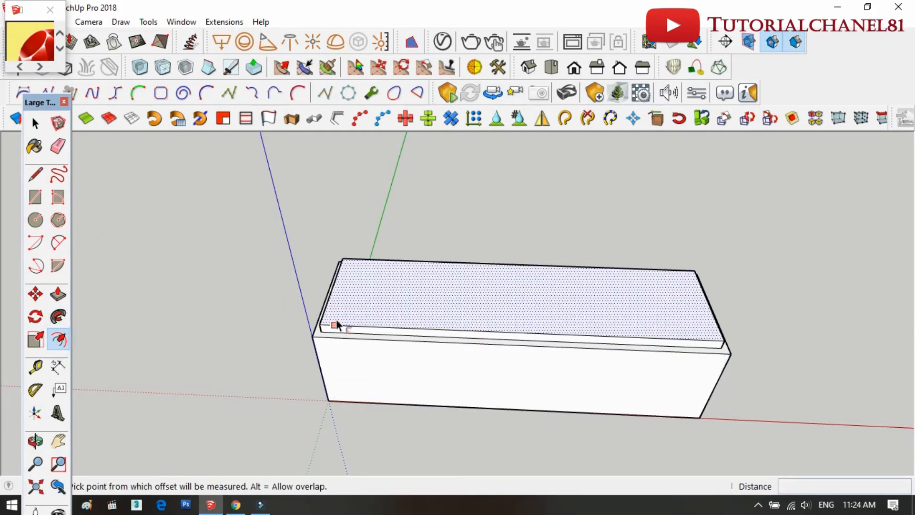
pyautogui.click(334, 325)
pyautogui.click(320, 337)
# Step: Pull up the overhanging rim and the face inside it to the same level, about 0.07 m high
pyautogui.click(58, 294)
pyautogui.click(314, 328)
pyautogui.click(309, 319)
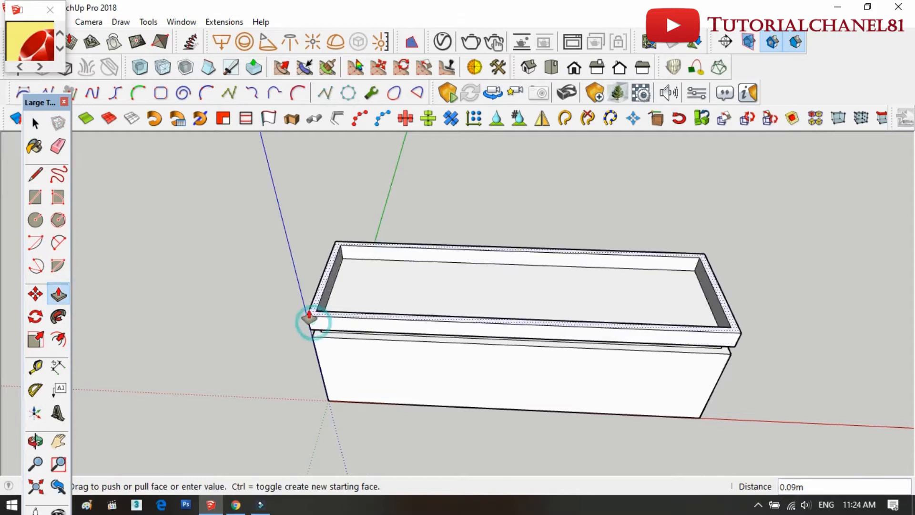
pyautogui.click(356, 297)
pyautogui.click(318, 313)
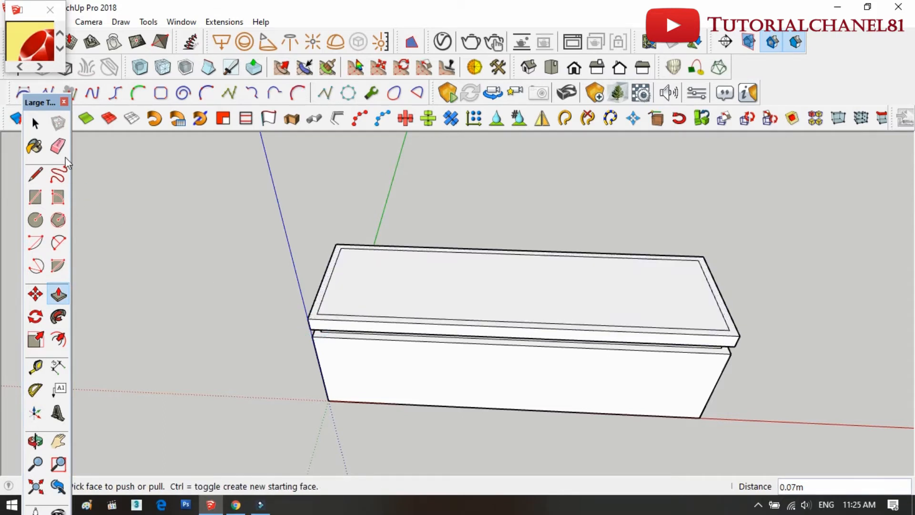
# Step: Erase the four edges of the inner outline on the slab's top so it becomes a single face
pyautogui.press('e')
pyautogui.scroll(1, 338, 258)
pyautogui.click(342, 237)
pyautogui.hotkey('ctrl', 'z')
pyautogui.moveTo(343, 238); pyautogui.dragTo(336, 250)
pyautogui.moveTo(363, 308); pyautogui.dragTo(368, 322)
pyautogui.moveTo(767, 296)
pyautogui.mouseDown()
pyautogui.moveTo(791, 294)
pyautogui.moveTo(802, 229)
pyautogui.mouseUp()
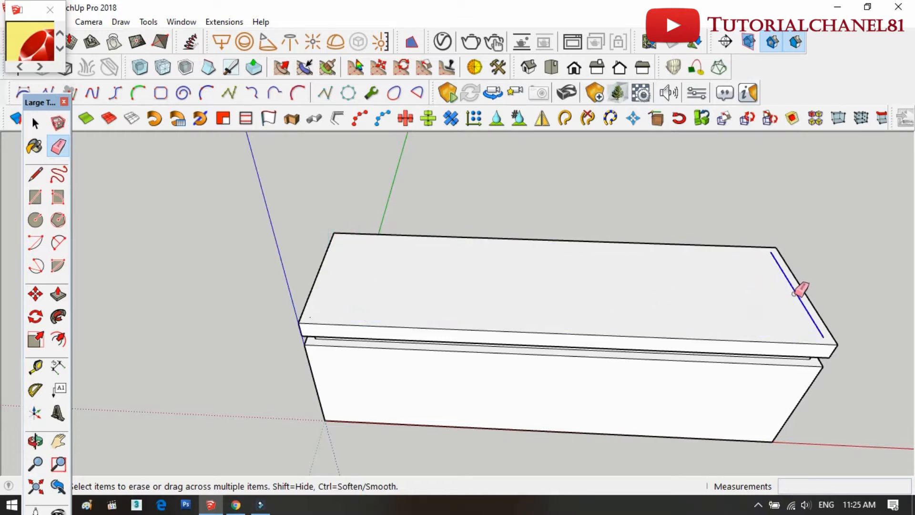
# Step: Push/Pull the merged top face upward to thicken the overhanging slab
pyautogui.click(57, 294)
pyautogui.click(363, 332)
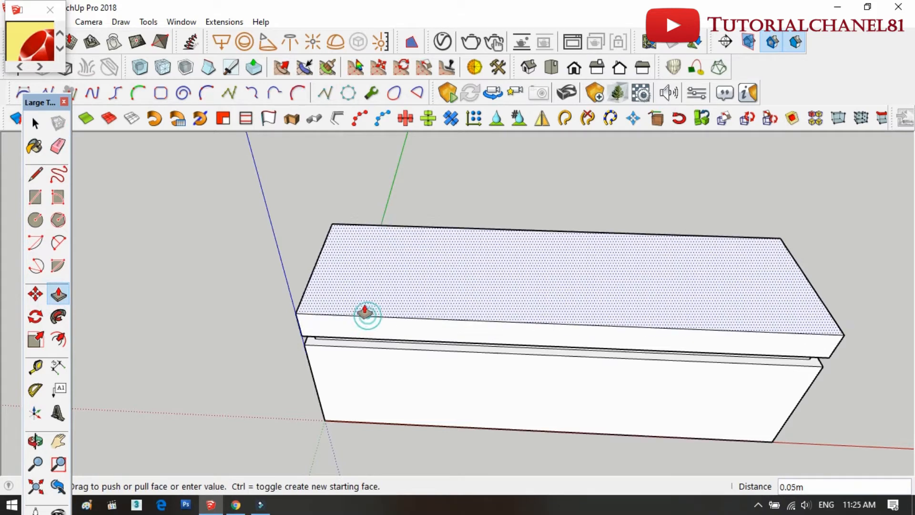
pyautogui.click(364, 300)
# Step: Draw a line across the middle of the slab's top face, from the back edge to the front edge
pyautogui.click(36, 175)
pyautogui.click(38, 175)
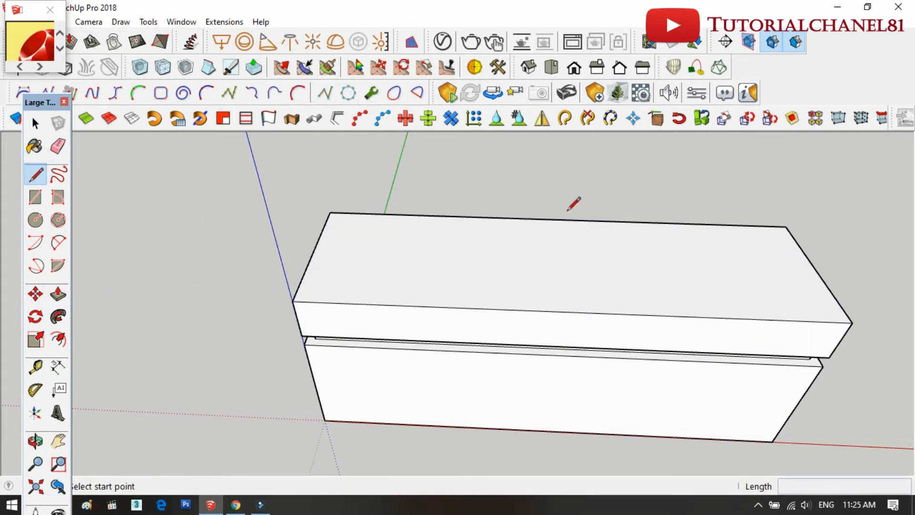
pyautogui.click(554, 219)
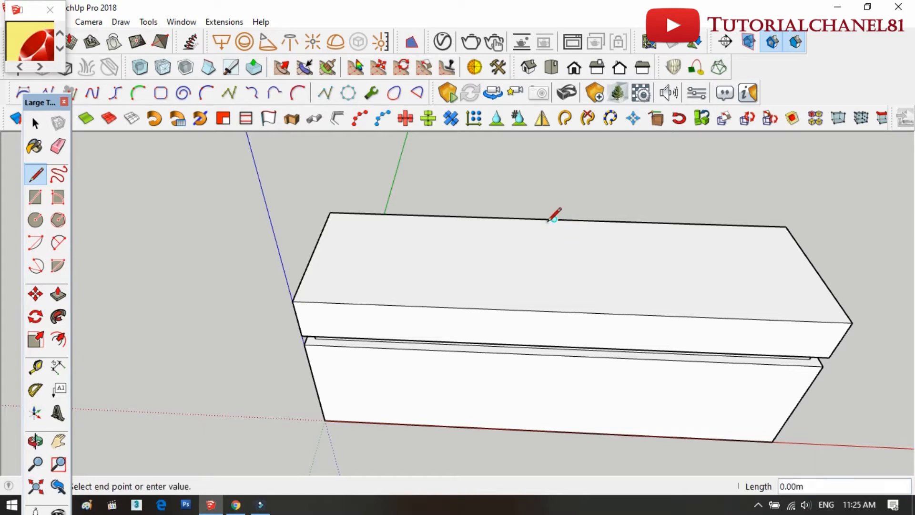
pyautogui.click(567, 311)
# Step: Pull the right half of the slab's top face up about 0.36 m
pyautogui.click(57, 340)
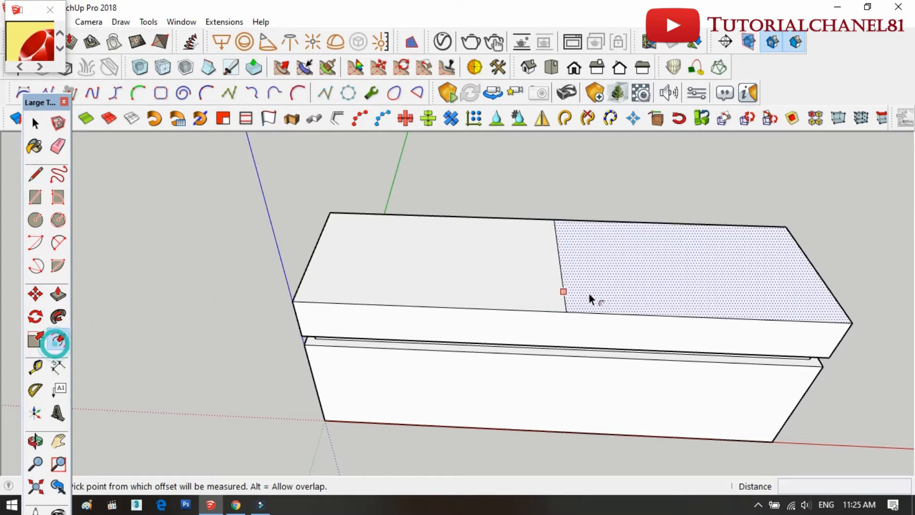
pyautogui.click(57, 295)
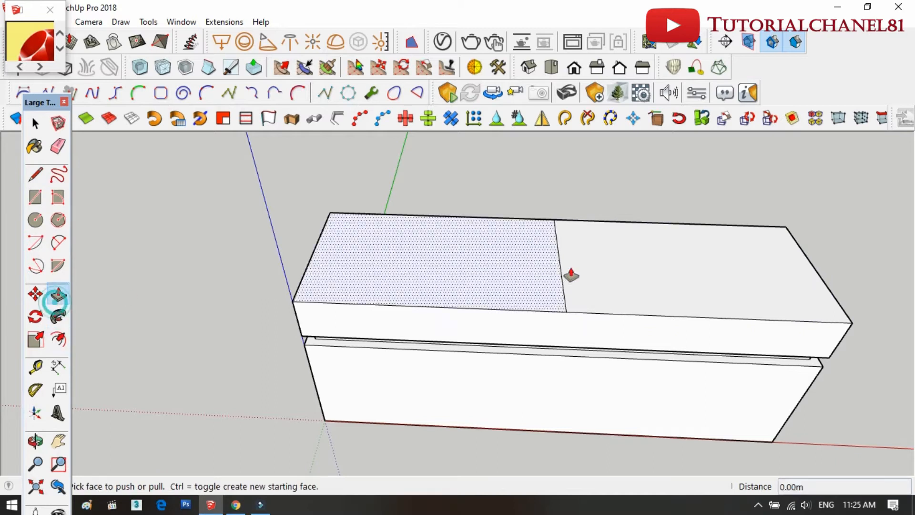
pyautogui.click(590, 276)
pyautogui.click(591, 193)
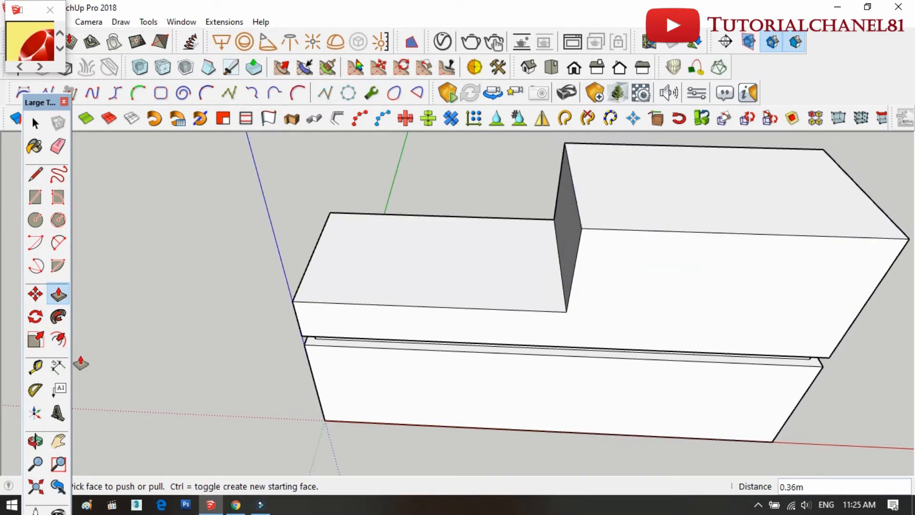
# Step: Draw a 1.00 m line across the front face from the step's inner corner to the outer edge, level with the lower slab
pyautogui.click(36, 439)
pyautogui.moveTo(307, 384); pyautogui.dragTo(476, 212)
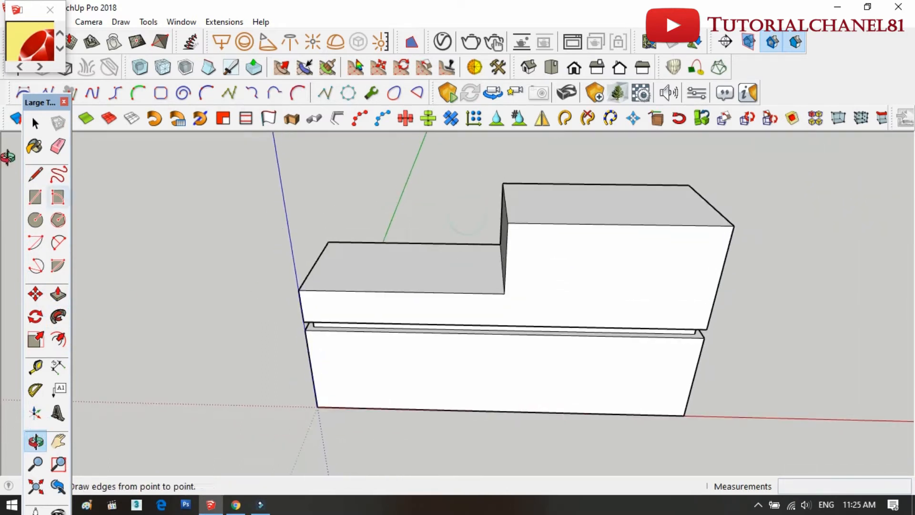
pyautogui.click(35, 175)
pyautogui.click(504, 294)
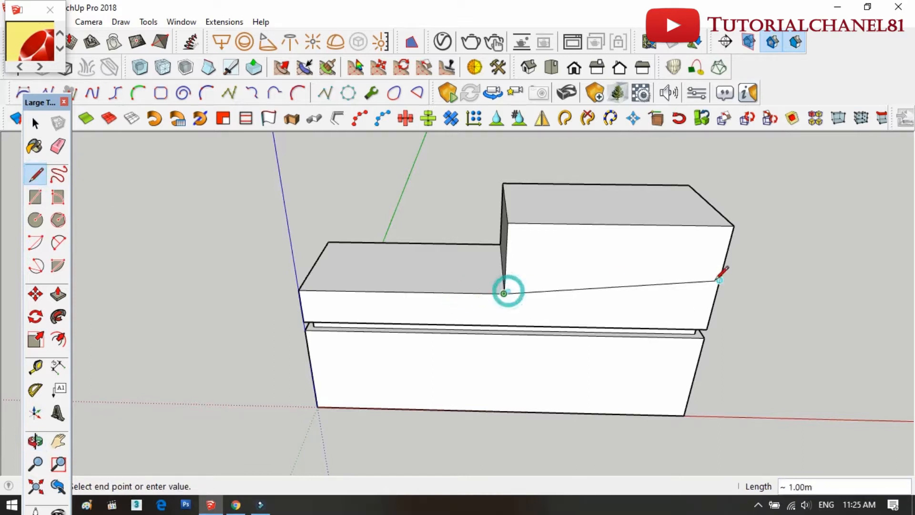
pyautogui.click(715, 296)
# Step: Pull the top face of the raised block up by about another 0.13 m
pyautogui.click(58, 294)
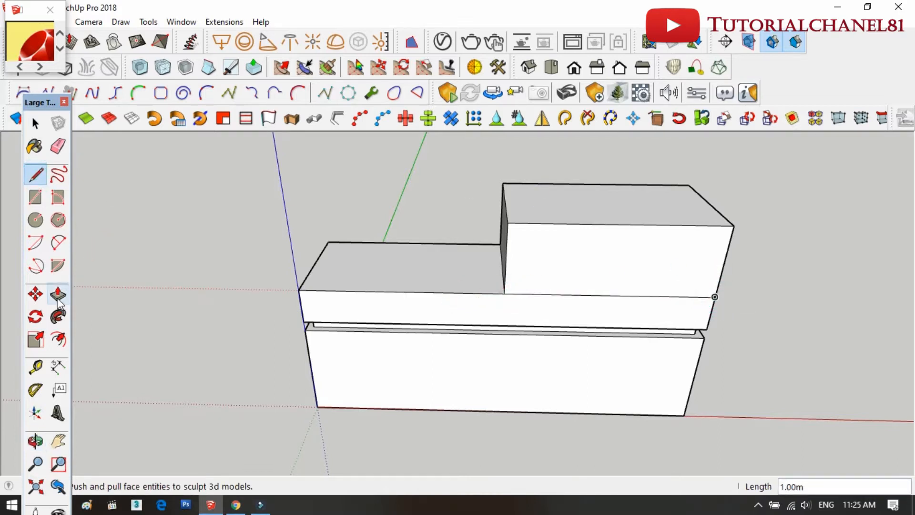
pyautogui.moveTo(534, 207); pyautogui.dragTo(528, 291, button='middle')
pyautogui.scroll(-2, 528, 291)
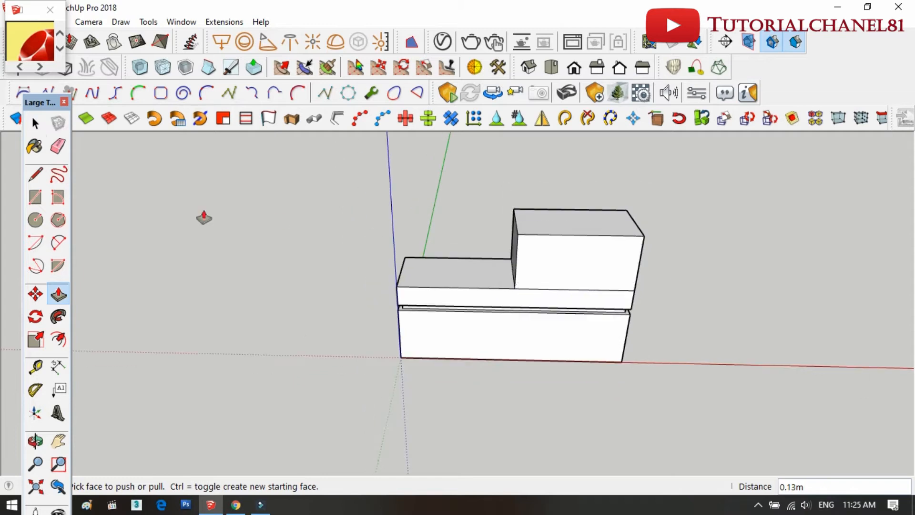
# Step: Split the raised block's top face in half with a front-to-back line and pull its outer half up into a third level
pyautogui.click(35, 174)
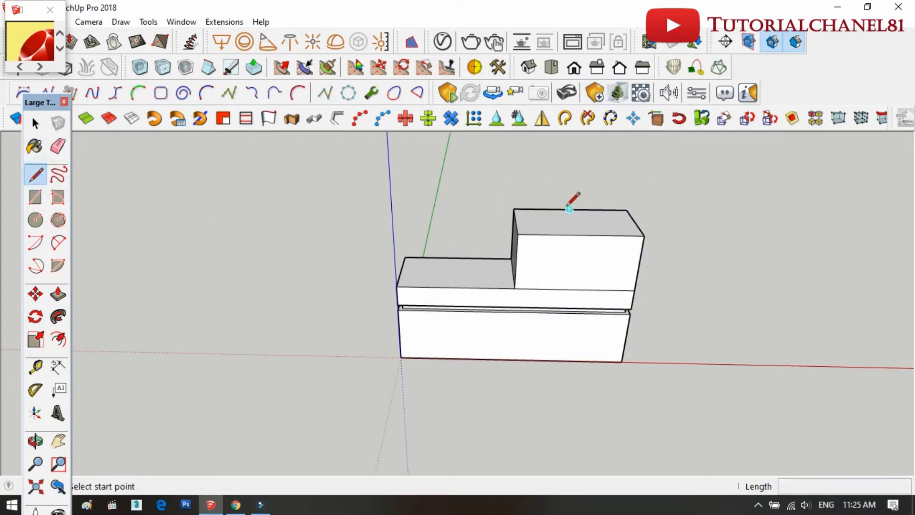
pyautogui.click(570, 209)
pyautogui.click(581, 235)
pyautogui.click(59, 293)
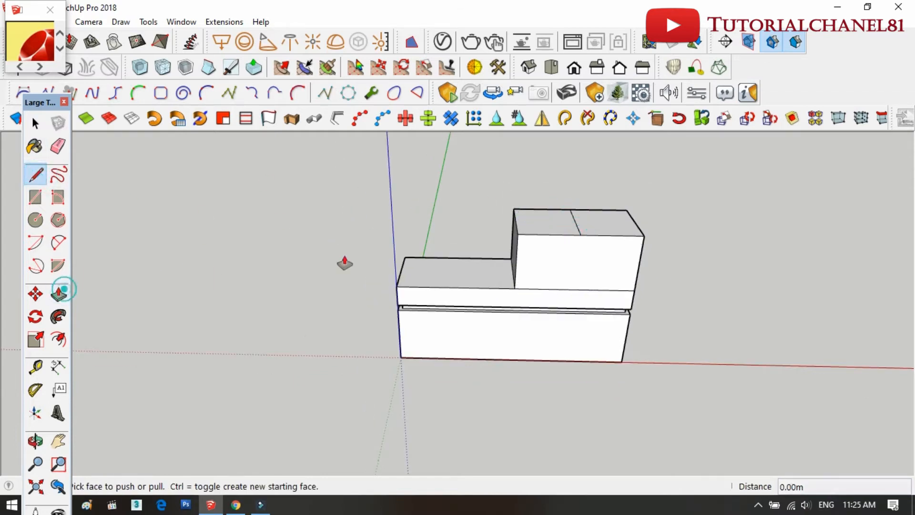
pyautogui.moveTo(598, 222); pyautogui.dragTo(608, 154)
# Step: Extend the tallest block upward by pulling its top face about 0.54 m more
pyautogui.scroll(-2, 546, 321)
pyautogui.scroll(2, 587, 165)
pyautogui.click(594, 225)
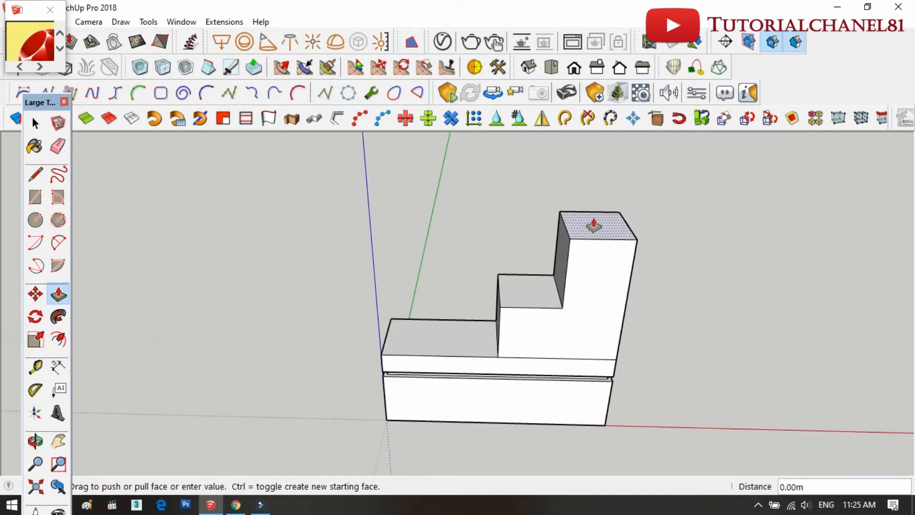
pyautogui.click(604, 154)
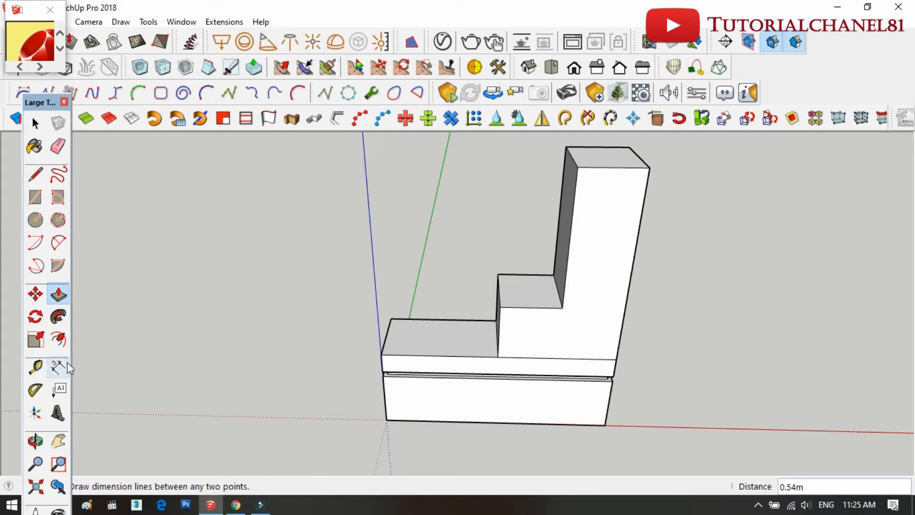
# Step: Place a Tape Measure guide on the tower's inner side face, parallel to and just below its top edge
pyautogui.click(34, 368)
pyautogui.scroll(2, 567, 139)
pyautogui.click(583, 161)
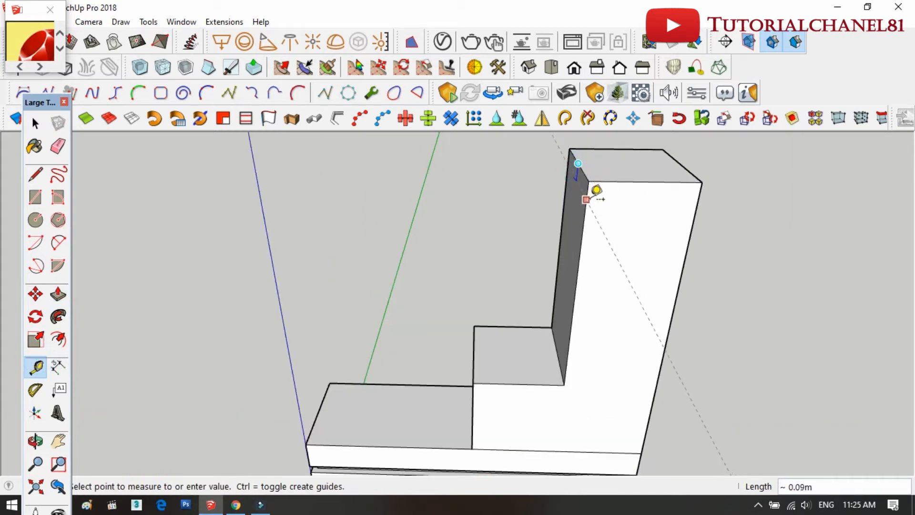
pyautogui.click(596, 191)
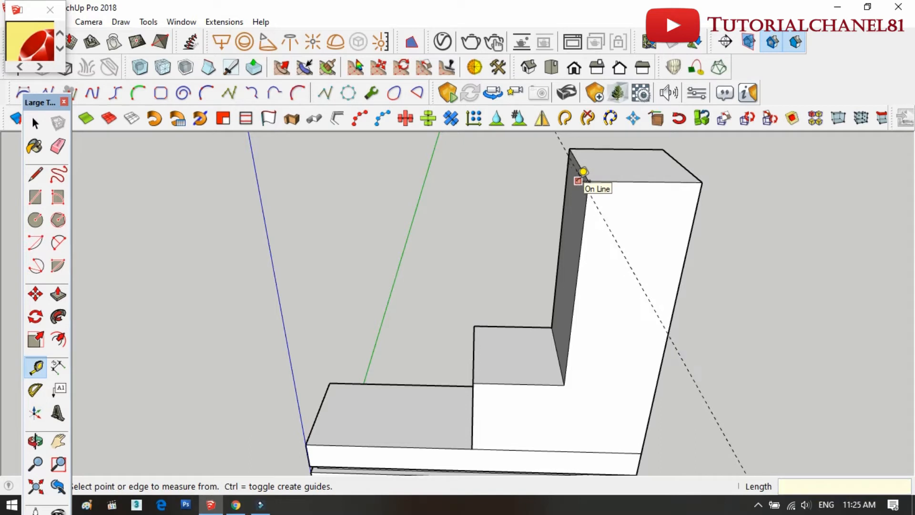
pyautogui.press('e')
pyautogui.press('l')
pyautogui.scroll(2, 608, 134)
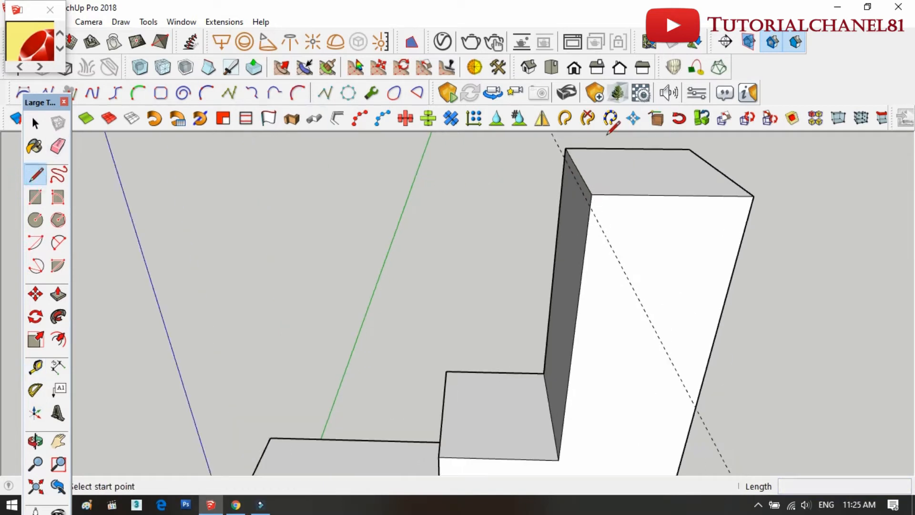
pyautogui.scroll(1, 566, 148)
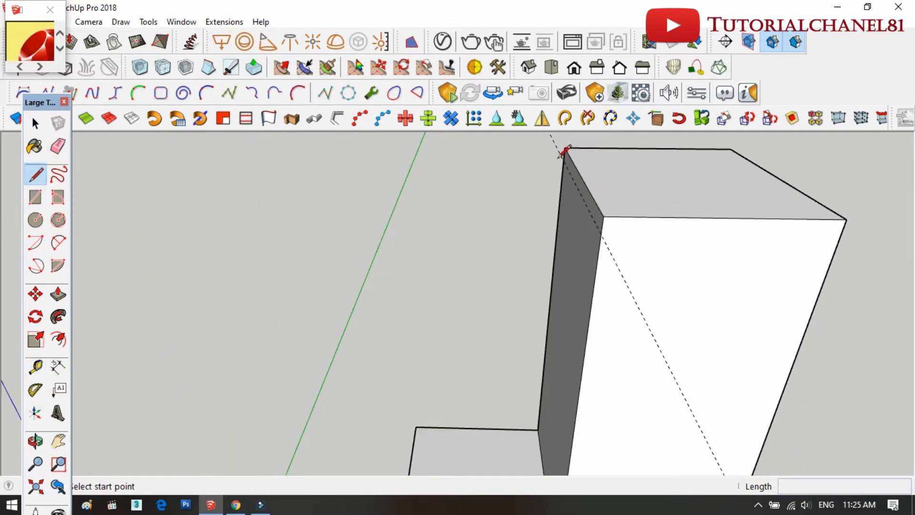
pyautogui.click(564, 158)
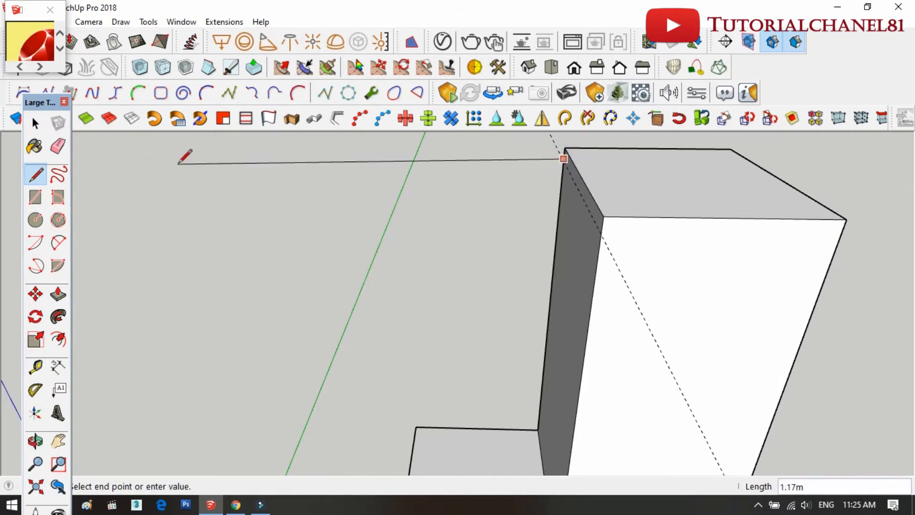
pyautogui.click(36, 124)
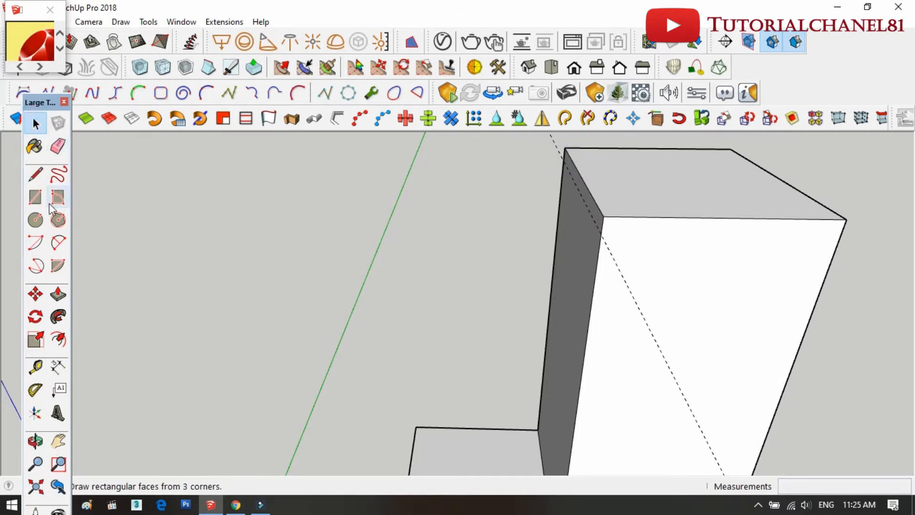
# Step: Draw a 0.60 m line along the guide across the tower's inner side face, from the front edge to the back edge
pyautogui.click(37, 179)
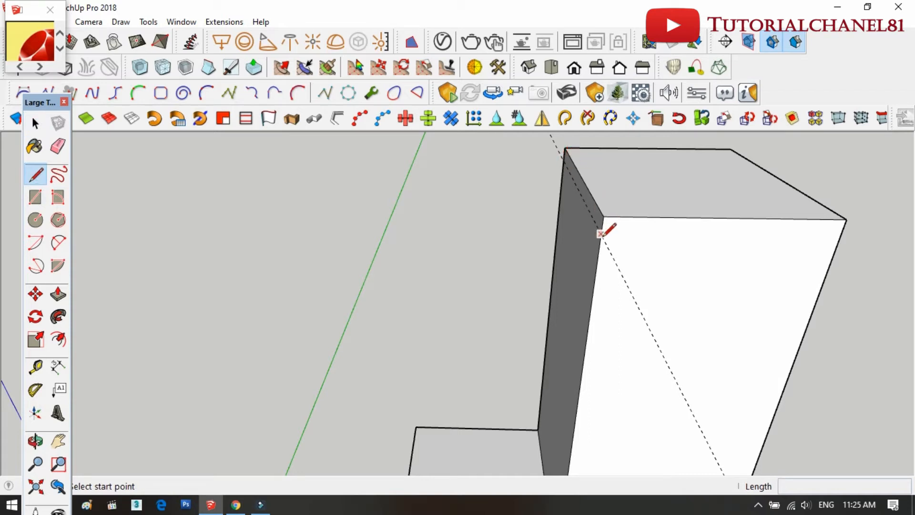
pyautogui.click(600, 234)
pyautogui.click(564, 160)
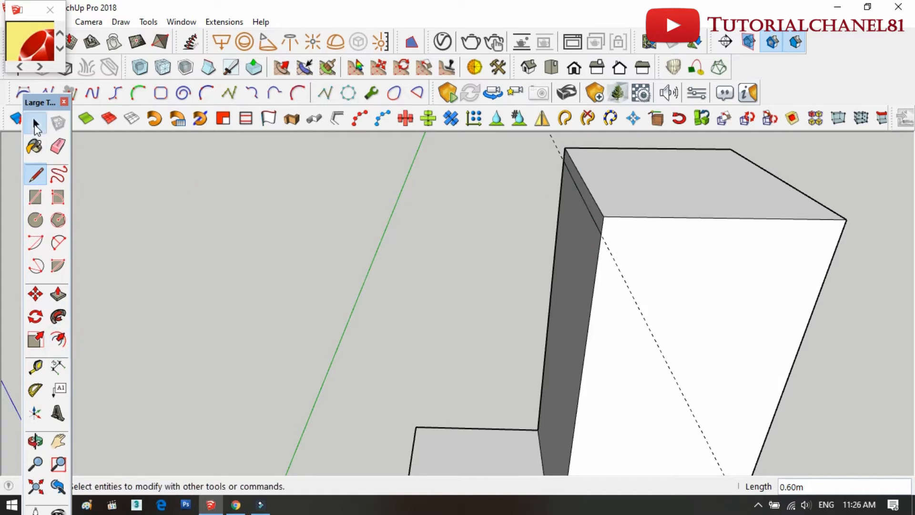
pyautogui.click(35, 123)
# Step: Offset the tower's top face outward by about 0.02 m to form an overhanging rim
pyautogui.click(60, 340)
pyautogui.click(603, 194)
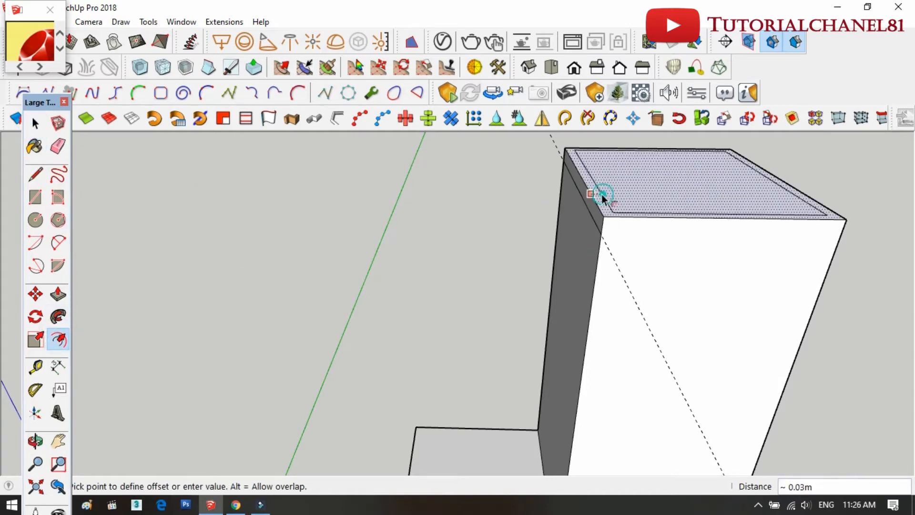
pyautogui.click(584, 200)
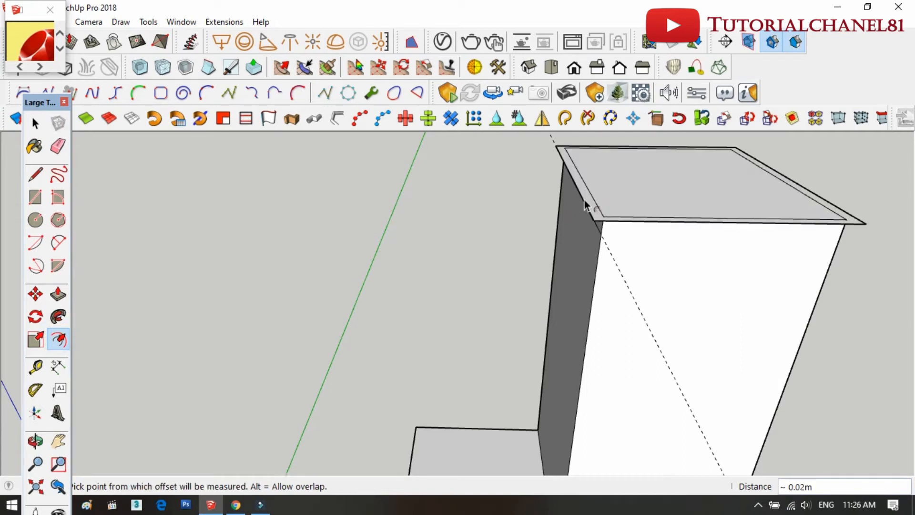
# Step: Pull the rim on the tower's top up about 0.02 m and raise the inner face flush with it as a cap
pyautogui.click(58, 295)
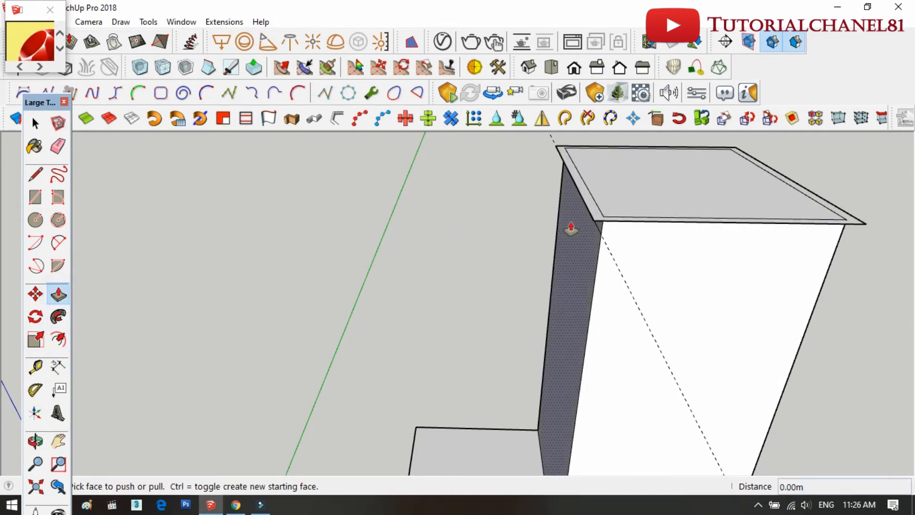
pyautogui.click(595, 219)
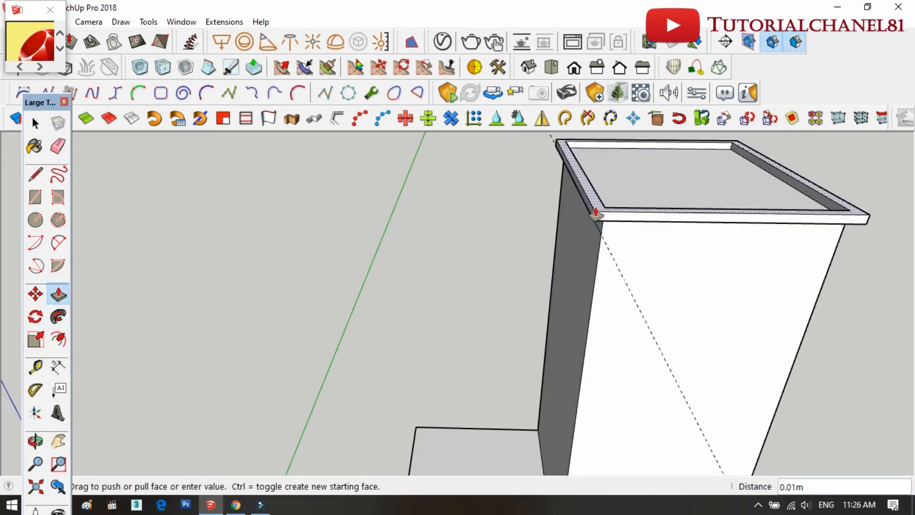
pyautogui.click(596, 215)
pyautogui.click(597, 214)
pyautogui.click(602, 209)
pyautogui.click(613, 198)
pyautogui.click(603, 206)
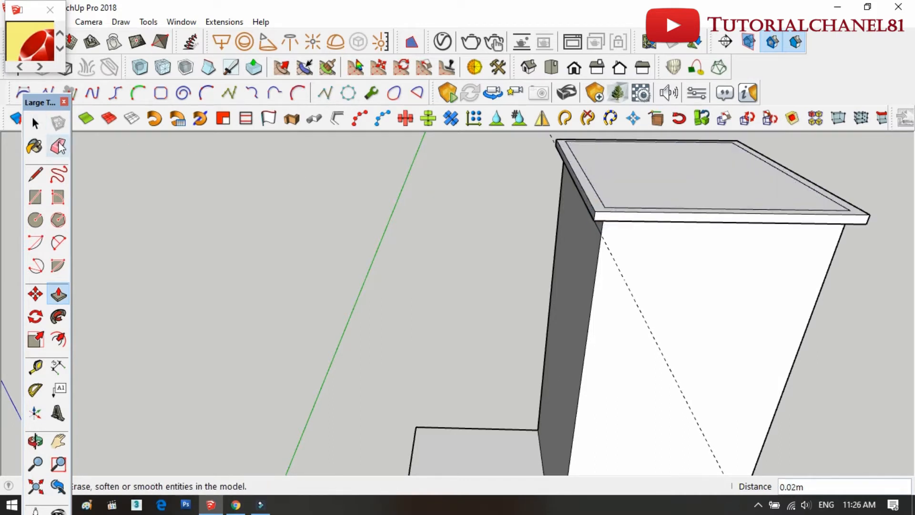
# Step: Try to pull the strip below the tower's rim outward about 0.44 m as a slab, and undo the attempt
pyautogui.scroll(-3, 81, 229)
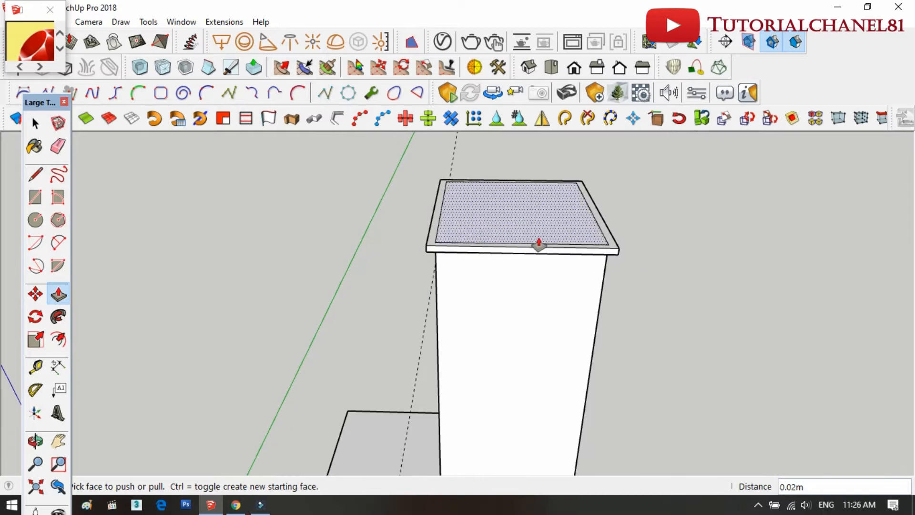
pyautogui.click(36, 441)
pyautogui.moveTo(194, 368); pyautogui.dragTo(275, 283)
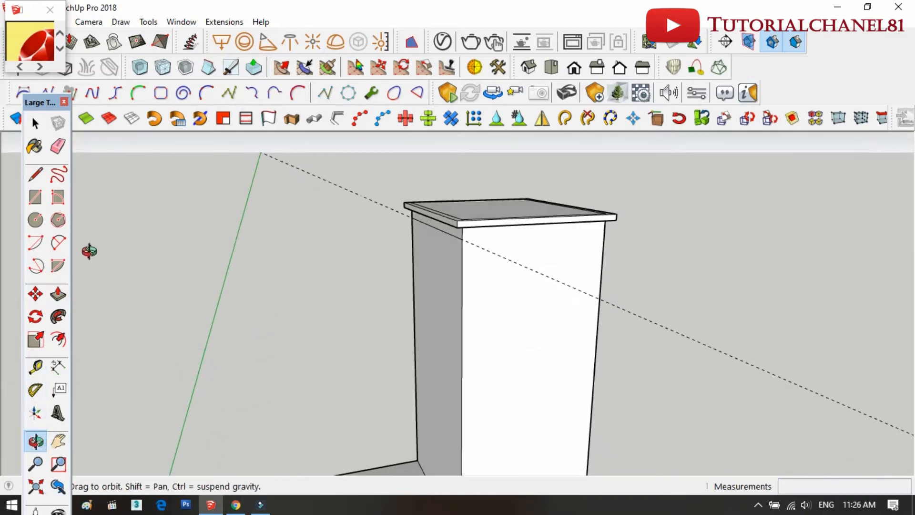
pyautogui.click(57, 294)
pyautogui.scroll(3, 415, 241)
pyautogui.moveTo(478, 229); pyautogui.dragTo(222, 279)
pyautogui.moveTo(562, 220); pyautogui.dragTo(629, 307, button='middle')
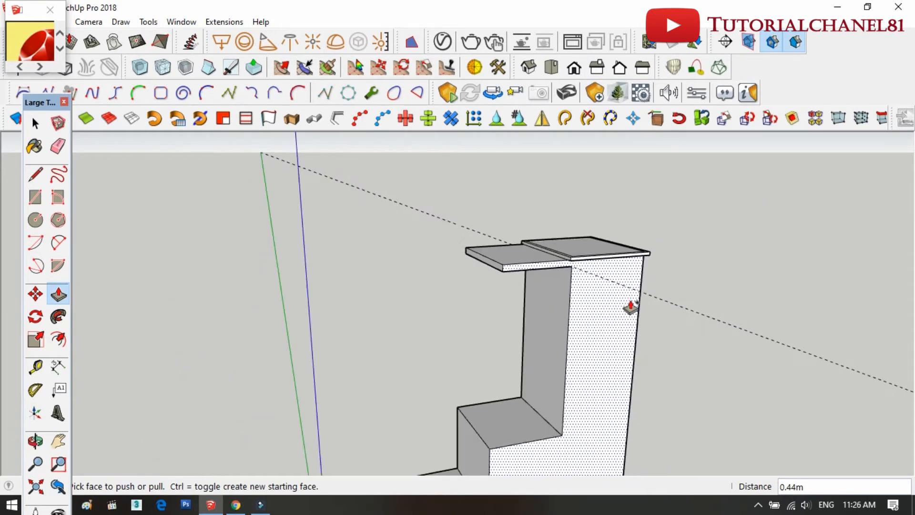
pyautogui.scroll(2, 552, 252)
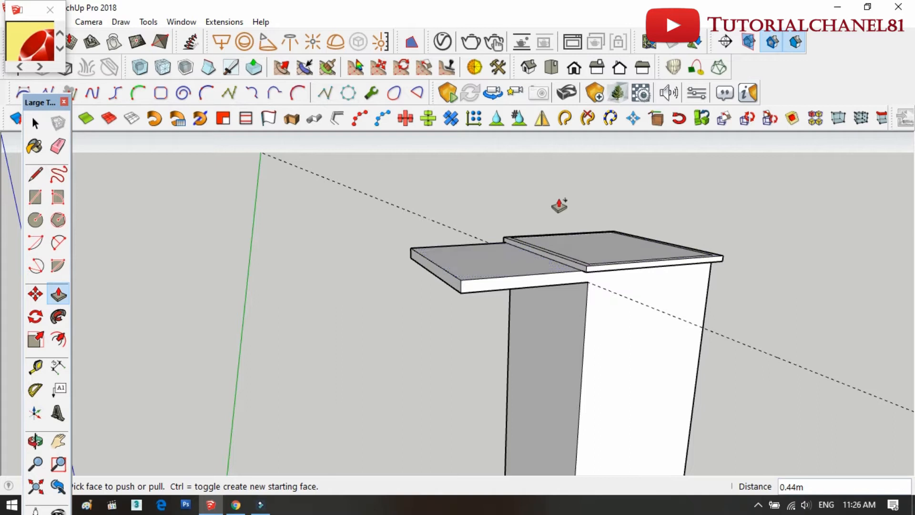
pyautogui.scroll(-2, 539, 219)
pyautogui.moveTo(481, 253); pyautogui.dragTo(446, 419)
pyautogui.hotkey('ctrl', 'z')
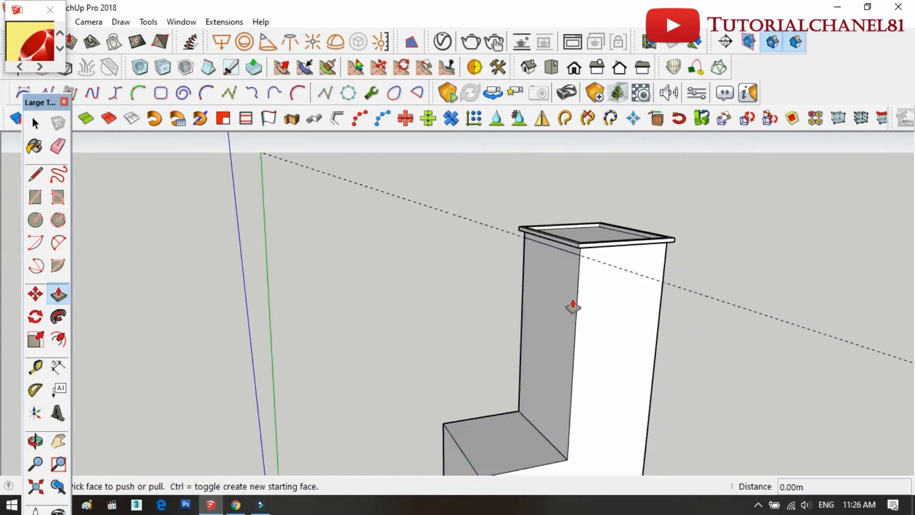
# Step: Pull the top strip of the tower's inner side face outward about 0.49 m to form an overhanging slab
pyautogui.moveTo(566, 249); pyautogui.dragTo(460, 449)
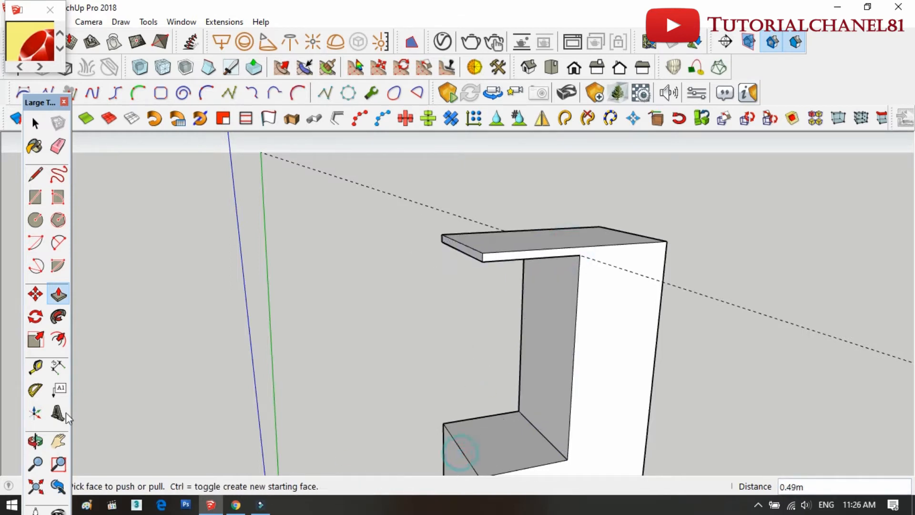
pyautogui.click(35, 441)
pyautogui.moveTo(383, 376); pyautogui.dragTo(457, 381)
pyautogui.click(38, 179)
pyautogui.scroll(3, 525, 400)
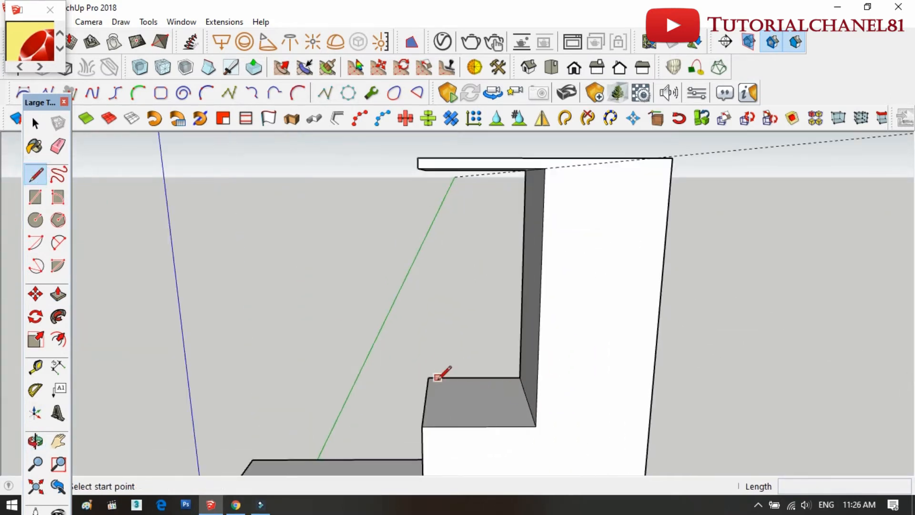
pyautogui.scroll(-3, 581, 345)
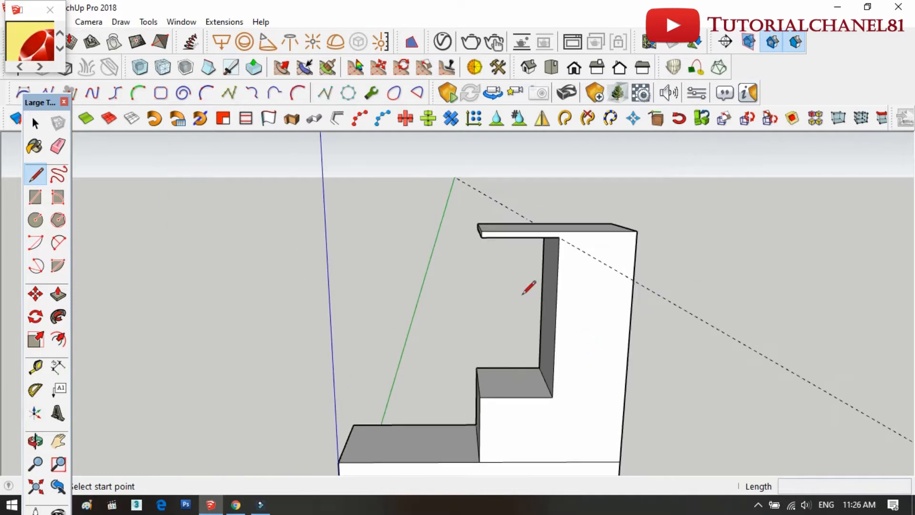
# Step: Extend the overhanging slab's end face until it aligns with the outer end of the lowest block
pyautogui.click(58, 294)
pyautogui.scroll(2, 433, 245)
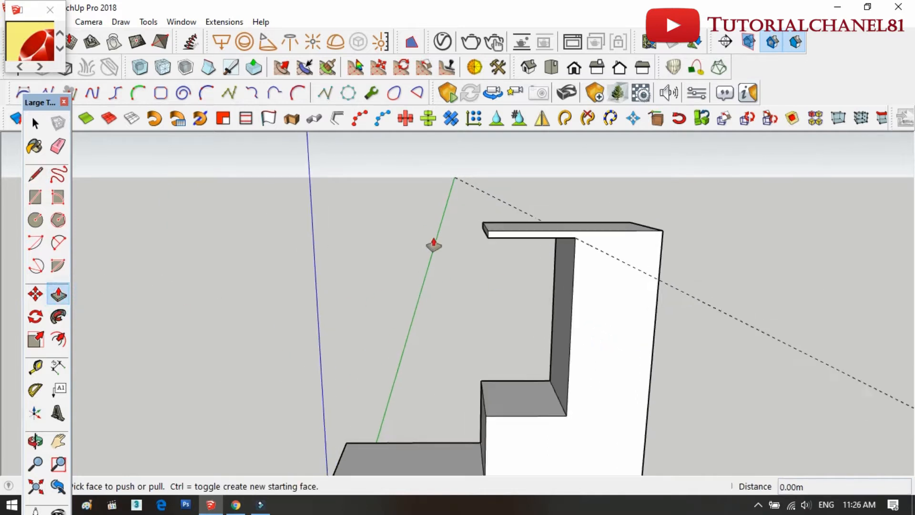
pyautogui.click(489, 234)
pyautogui.scroll(-2, 372, 371)
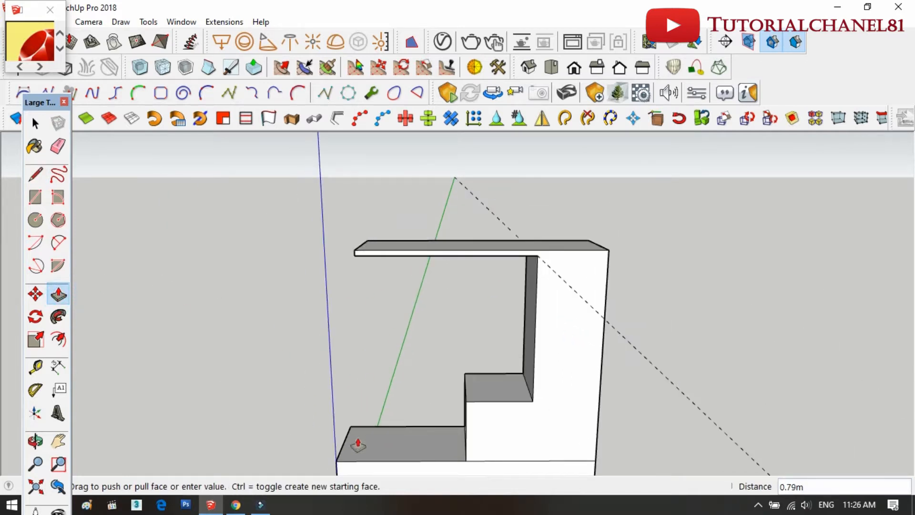
pyautogui.click(343, 469)
# Step: Offset the middle block's top face inward to leave a narrow border around its edges
pyautogui.click(36, 174)
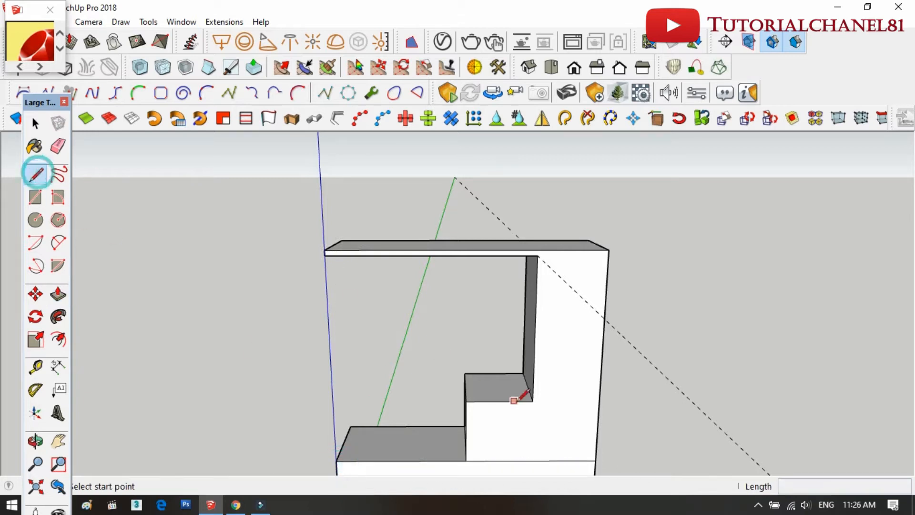
pyautogui.scroll(2, 528, 385)
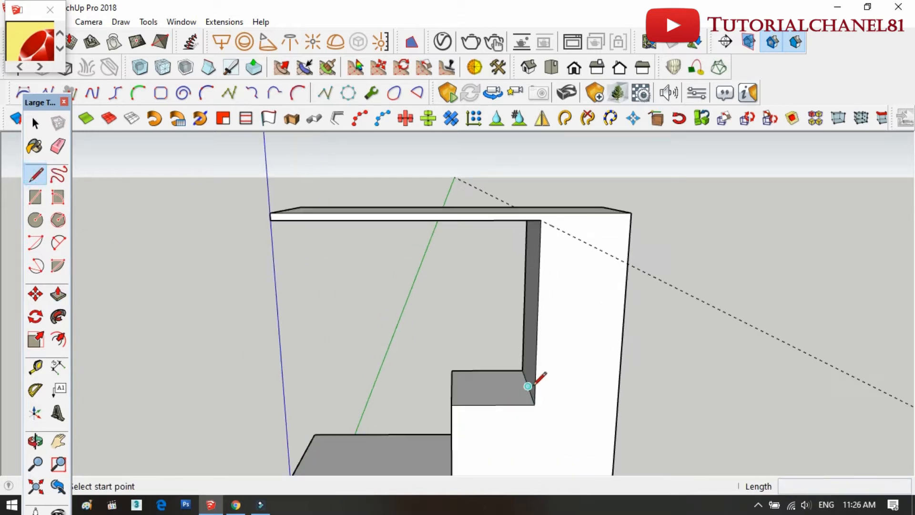
pyautogui.click(35, 442)
pyautogui.moveTo(251, 327); pyautogui.dragTo(141, 295)
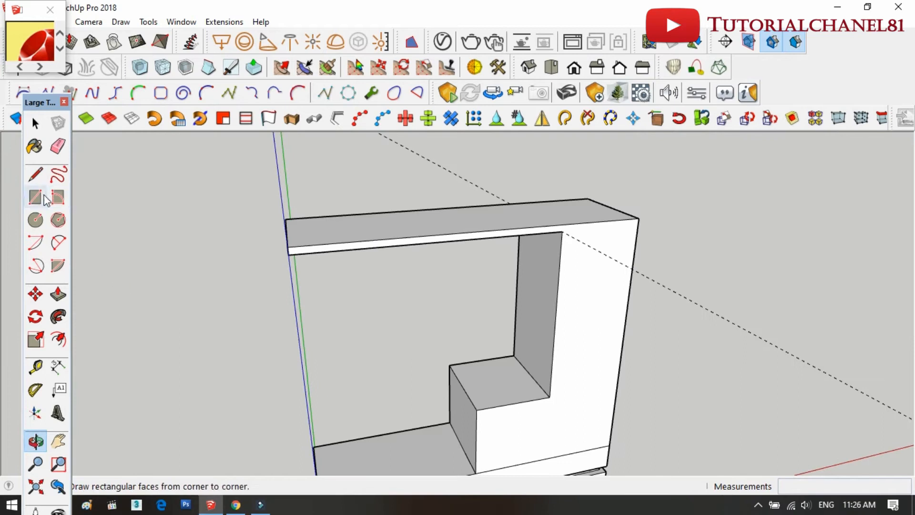
pyautogui.click(35, 220)
pyautogui.scroll(2, 447, 312)
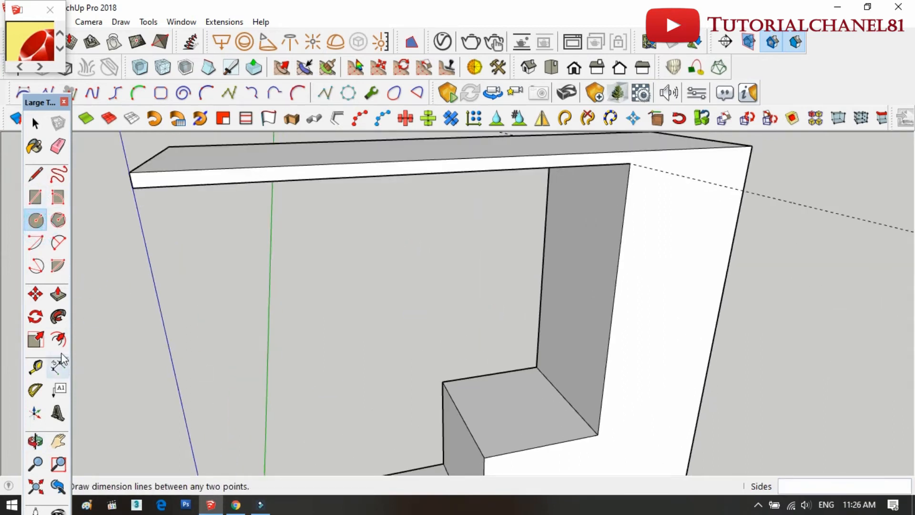
pyautogui.click(58, 339)
pyautogui.click(516, 429)
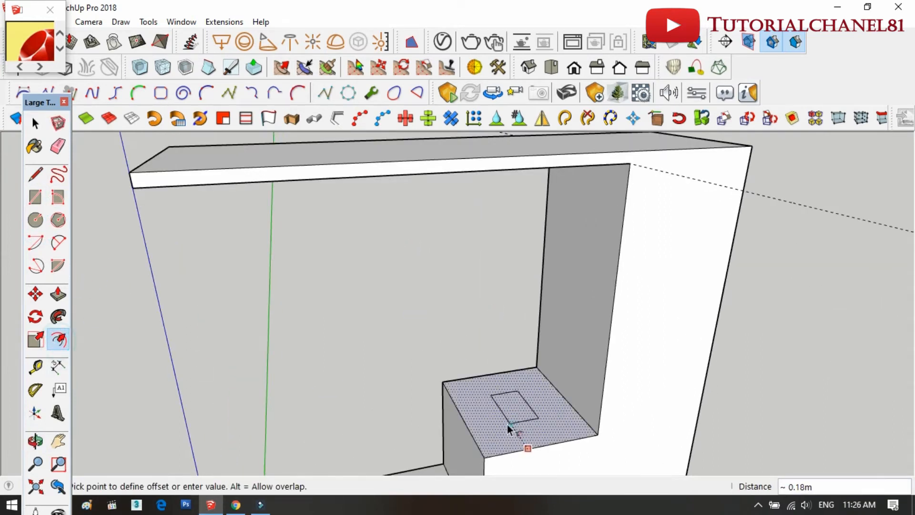
pyautogui.click(498, 449)
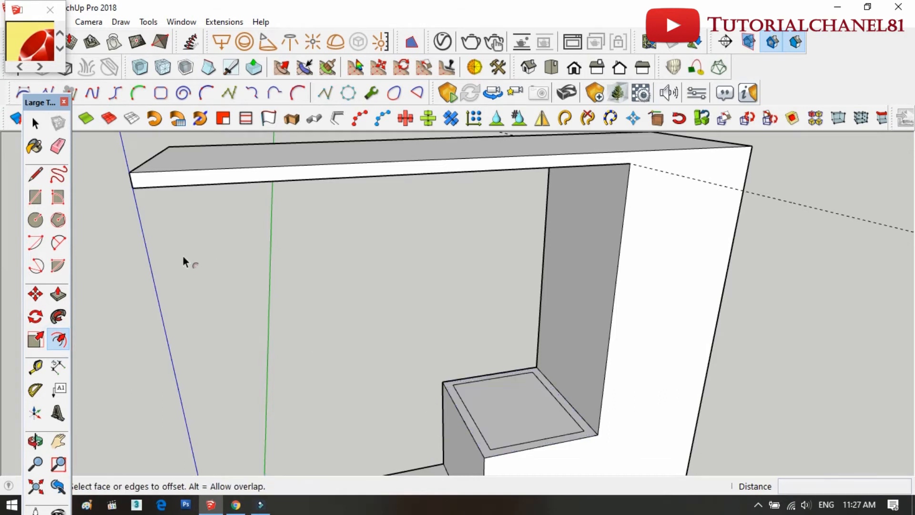
# Step: Draw diagonal lines about 0.06 m long joining the inset outline to the middle block's two outer top corners
pyautogui.click(38, 173)
pyautogui.scroll(-2, 395, 192)
pyautogui.scroll(4, 451, 366)
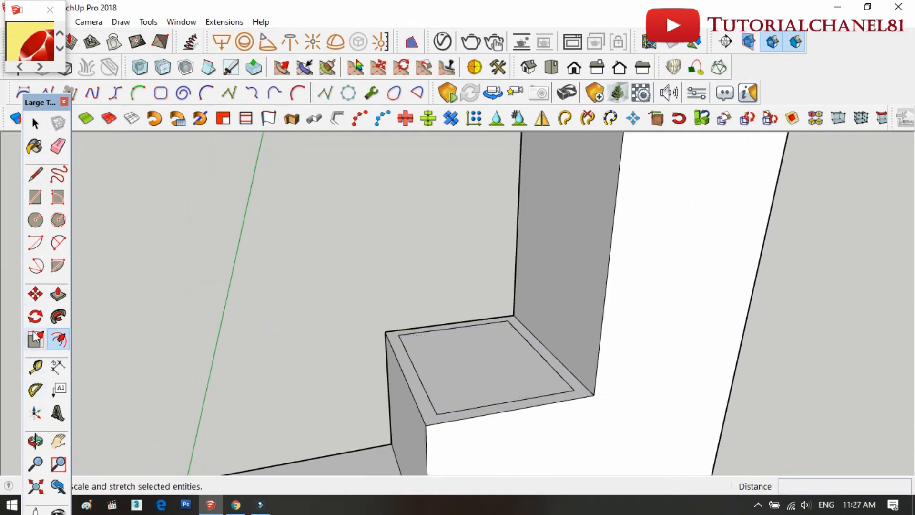
pyautogui.click(36, 220)
pyautogui.click(30, 177)
pyautogui.scroll(2, 392, 361)
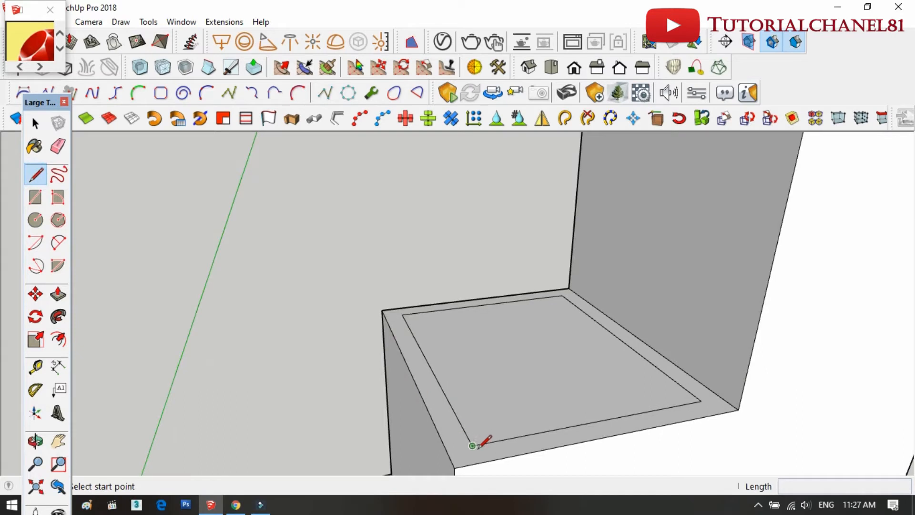
pyautogui.click(473, 446)
pyautogui.click(455, 468)
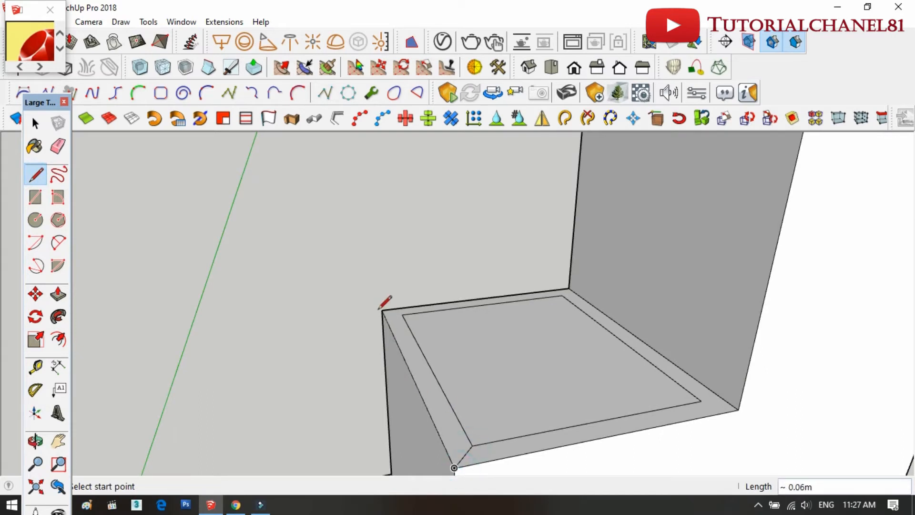
pyautogui.click(382, 310)
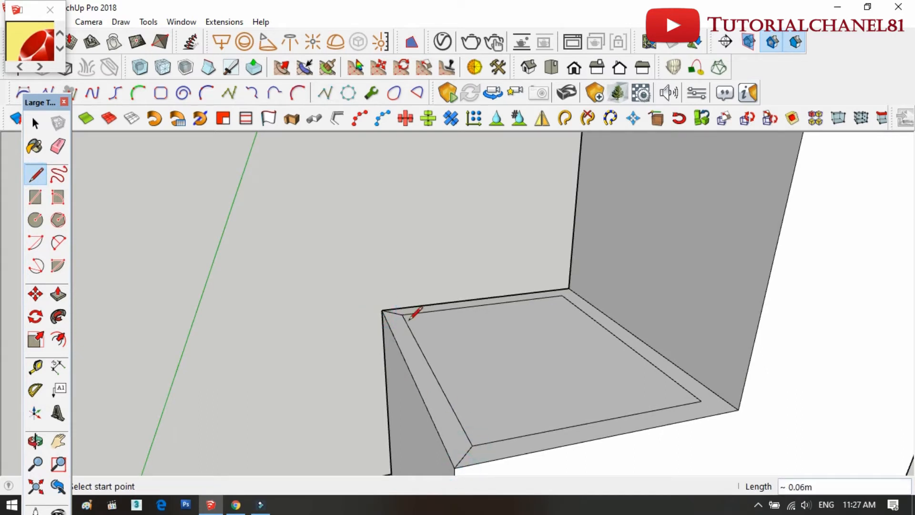
# Step: Draw a circle of 0.02 m radius centred on the diagonal's midpoint at the middle block's front outer corner
pyautogui.click(36, 220)
pyautogui.click(463, 456)
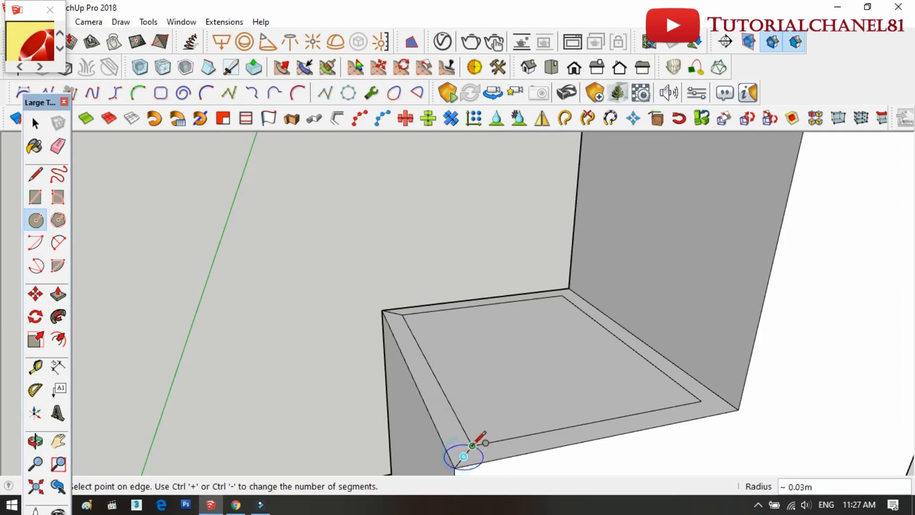
pyautogui.scroll(1, 472, 445)
pyautogui.scroll(1, 472, 446)
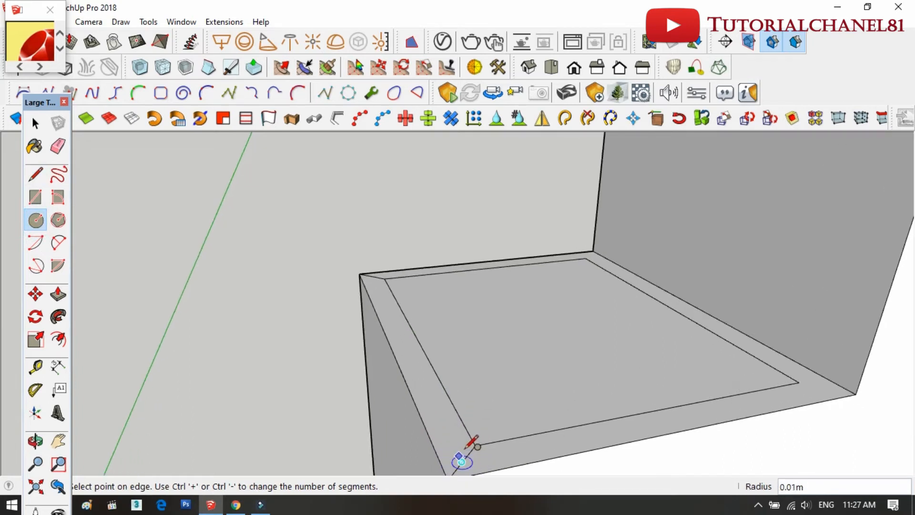
pyautogui.scroll(-1, 472, 446)
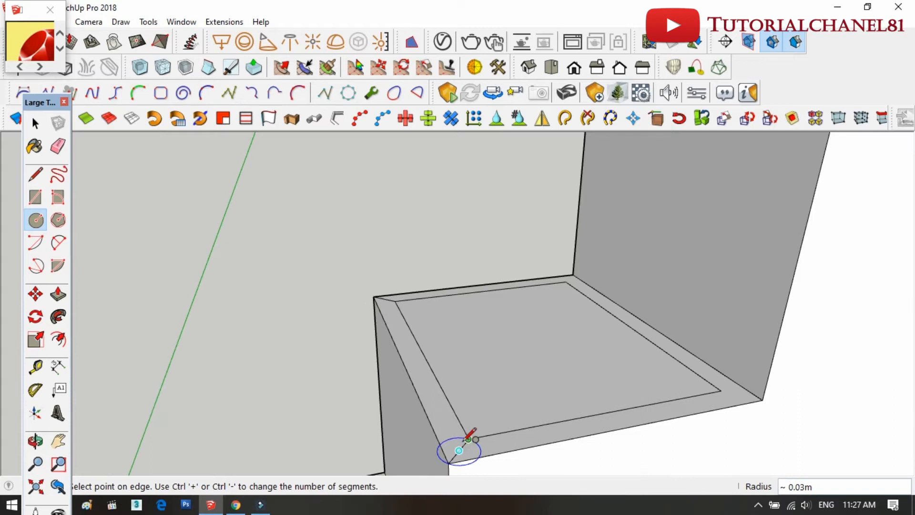
pyautogui.scroll(1, 472, 446)
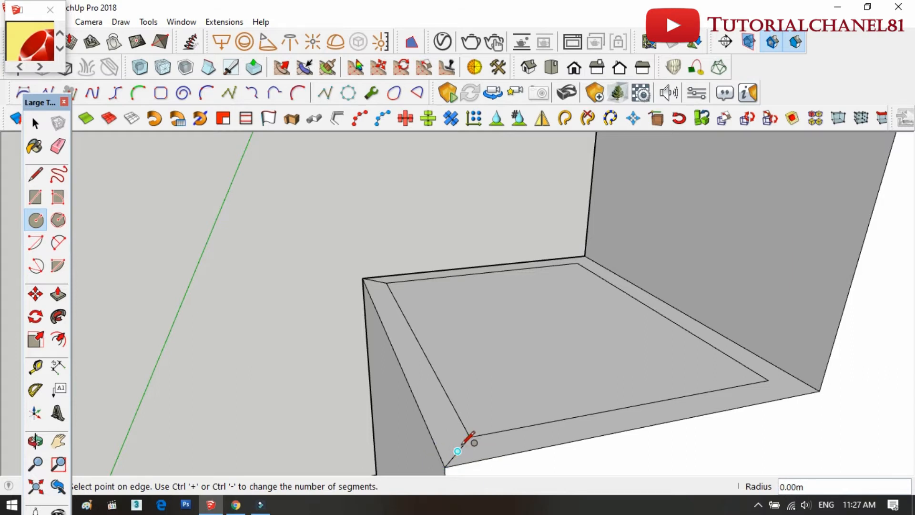
pyautogui.scroll(-1, 469, 439)
pyautogui.scroll(2, 470, 429)
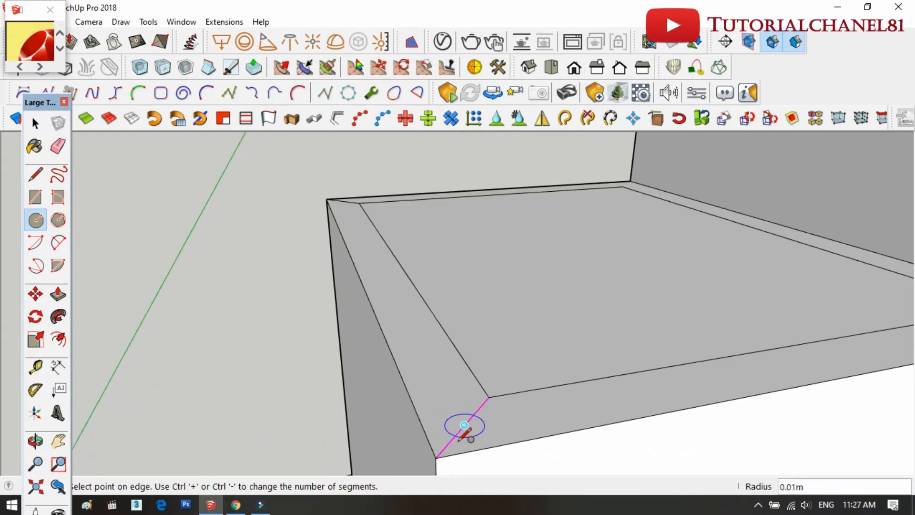
pyautogui.click(447, 445)
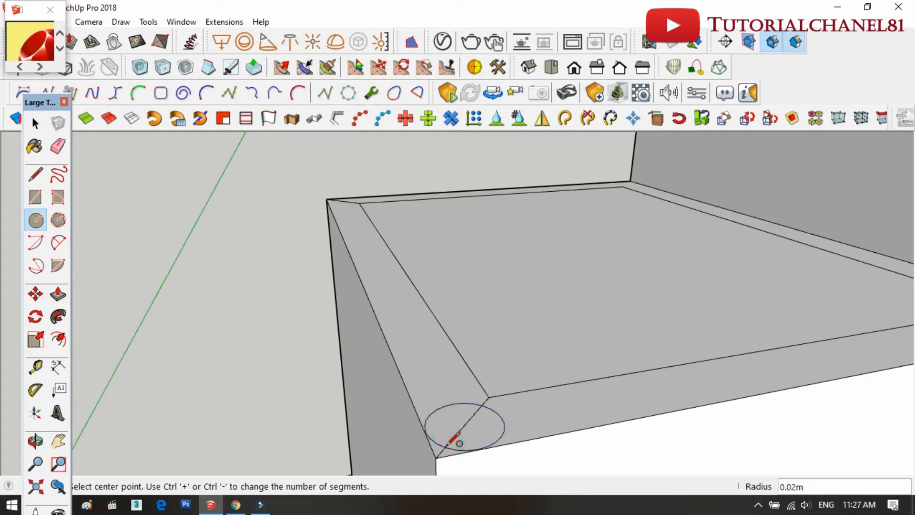
# Step: Draw a matching circle of 0.02 m radius on the diagonal at the middle block's back outer corner
pyautogui.scroll(3, 365, 210)
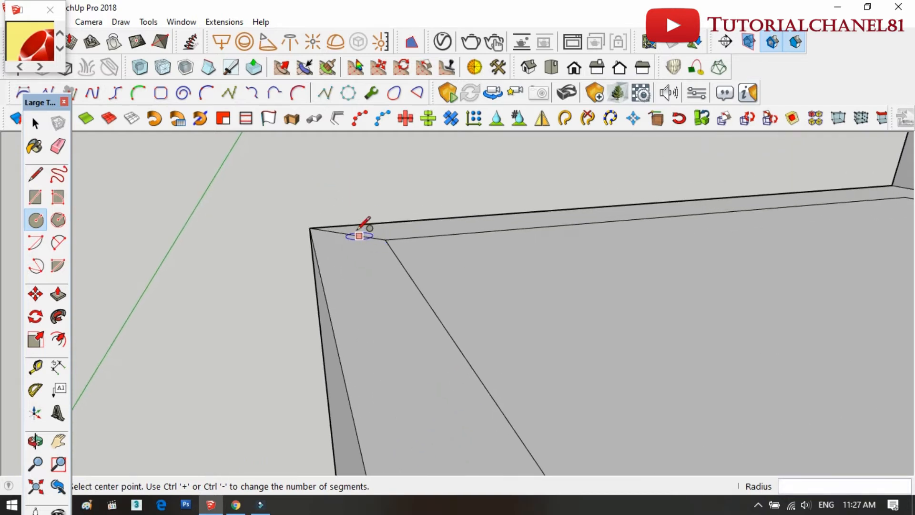
pyautogui.click(346, 233)
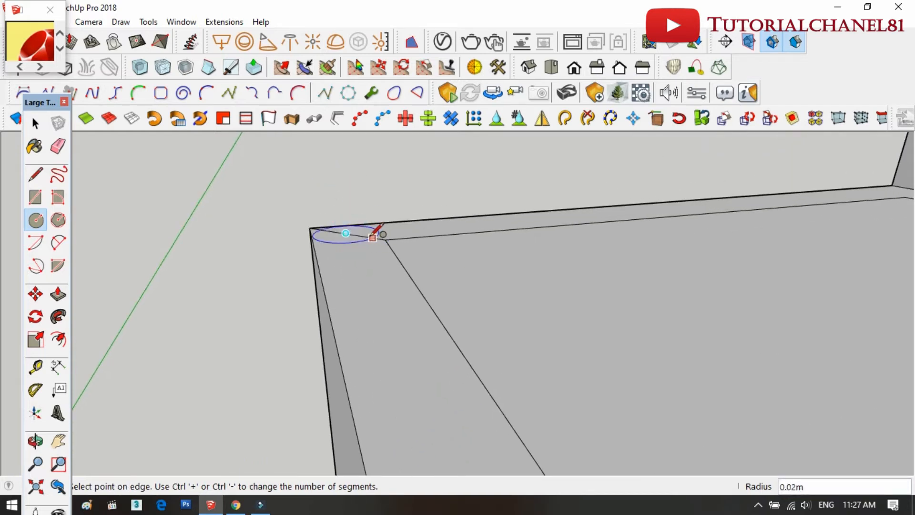
pyautogui.click(373, 236)
# Step: Erase the leftover diagonal line pieces around both circles at the middle block's outer top corners
pyautogui.click(58, 146)
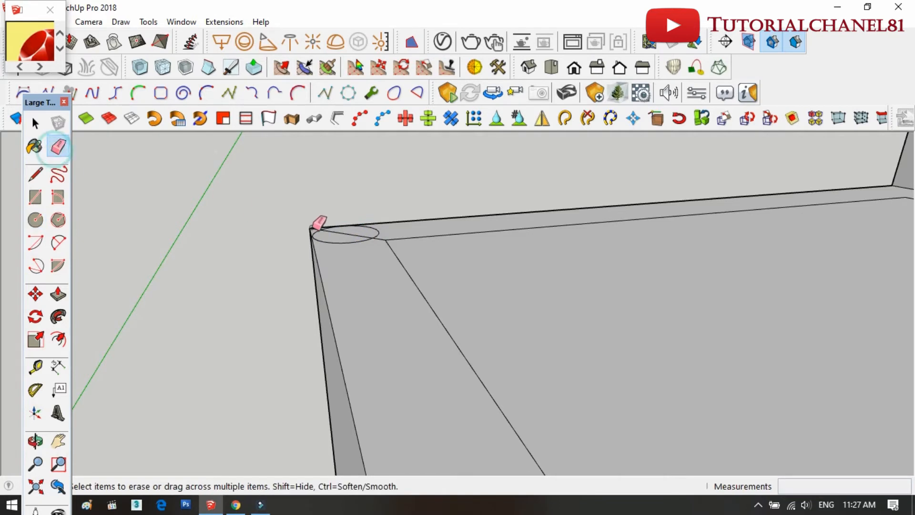
pyautogui.scroll(3, 318, 235)
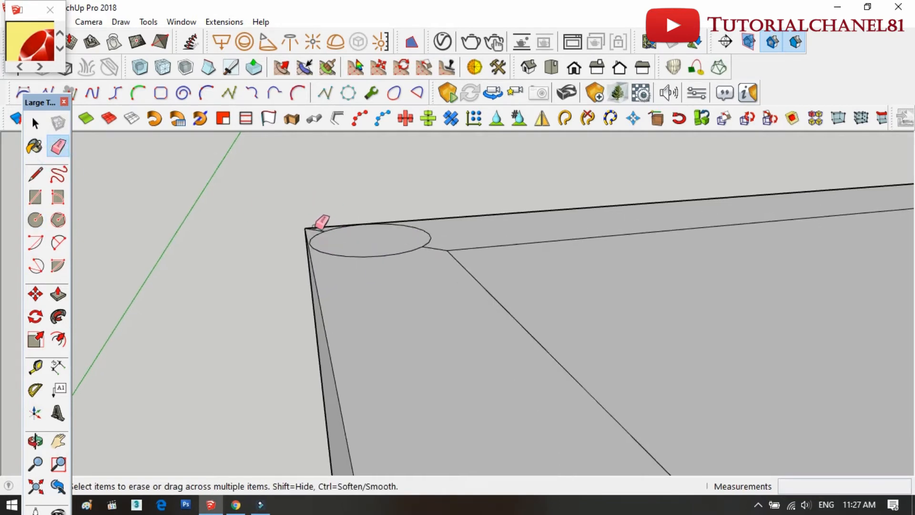
pyautogui.scroll(2, 317, 235)
pyautogui.click(593, 260)
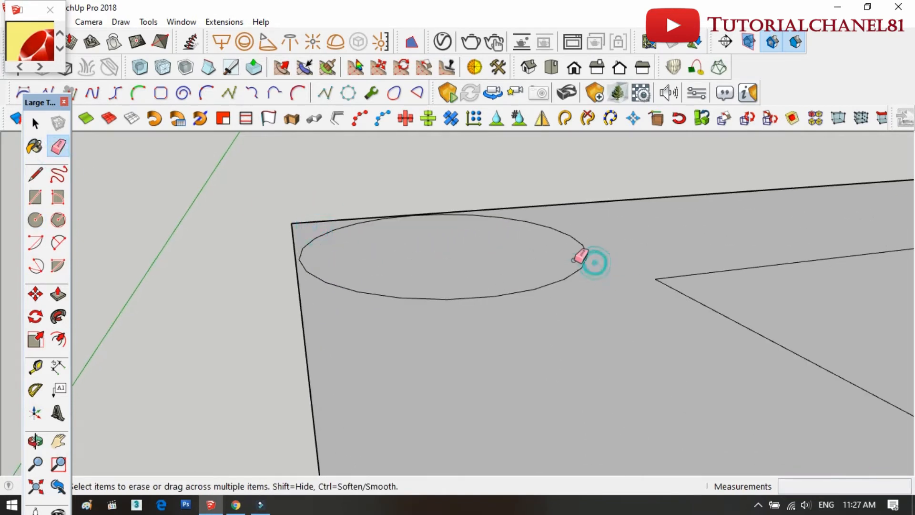
pyautogui.scroll(-5, 496, 280)
pyautogui.moveTo(494, 282); pyautogui.dragTo(505, 340, button='middle')
pyautogui.scroll(3, 506, 296)
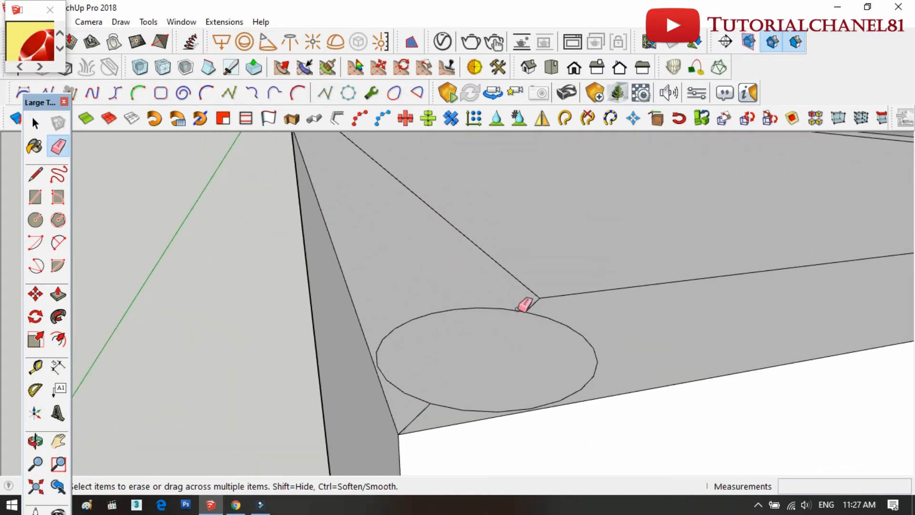
pyautogui.click(531, 309)
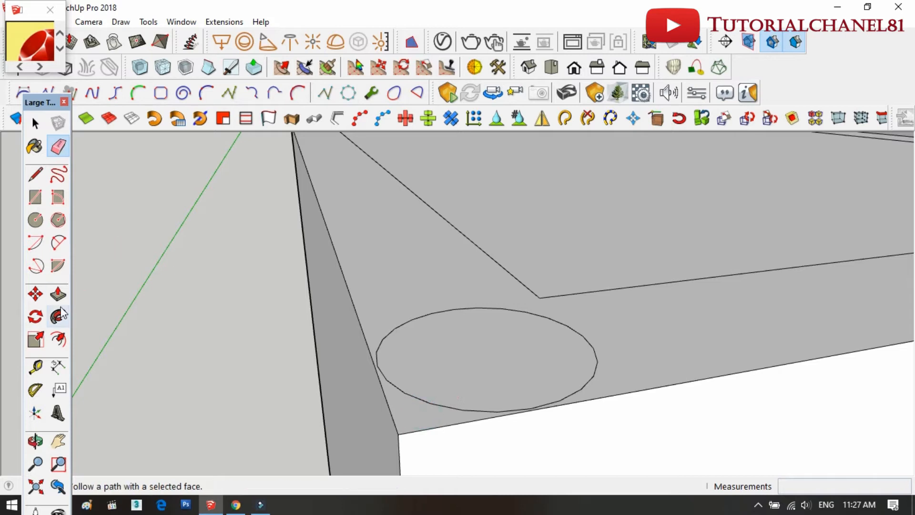
# Step: Push/Pull the circle at the middle block's front outer corner upward about 1.10 m to the top slab's underside
pyautogui.click(58, 294)
pyautogui.click(451, 400)
pyautogui.scroll(-1, 468, 342)
pyautogui.scroll(-2, 468, 339)
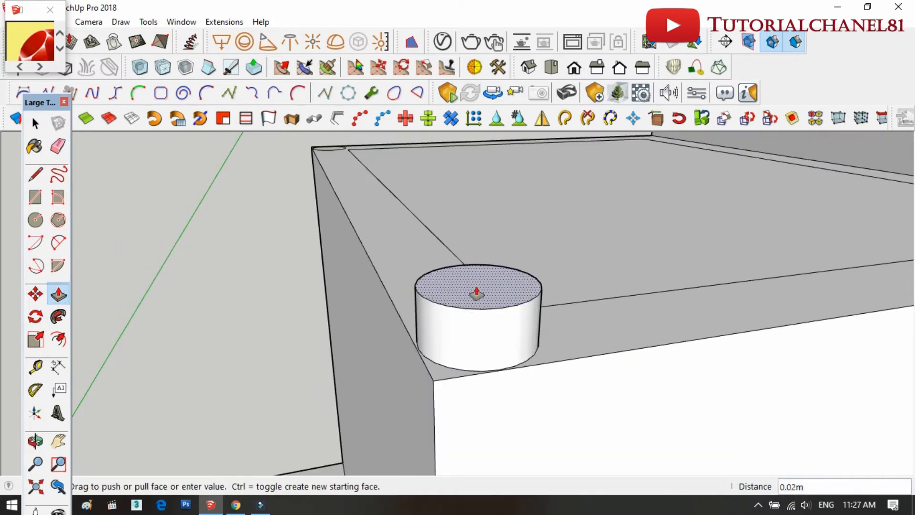
pyautogui.scroll(-8, 490, 364)
pyautogui.scroll(-3, 490, 350)
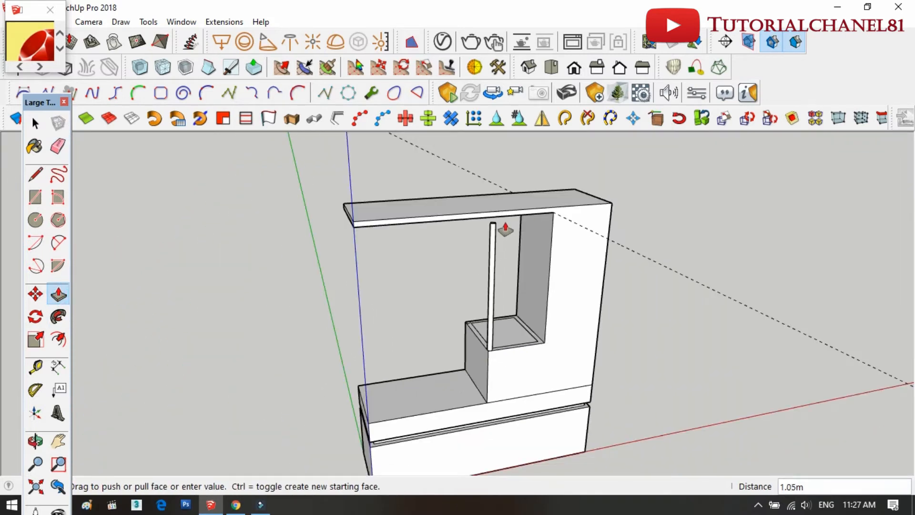
pyautogui.click(504, 223)
# Step: Push/Pull the circle at the middle block's back outer corner up to the top slab's underside
pyautogui.scroll(8, 457, 343)
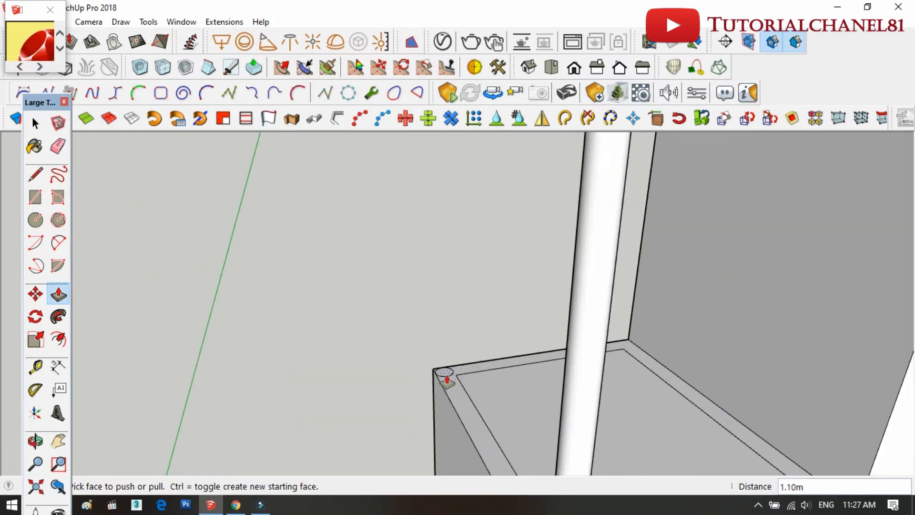
pyautogui.click(445, 377)
pyautogui.scroll(-6, 459, 336)
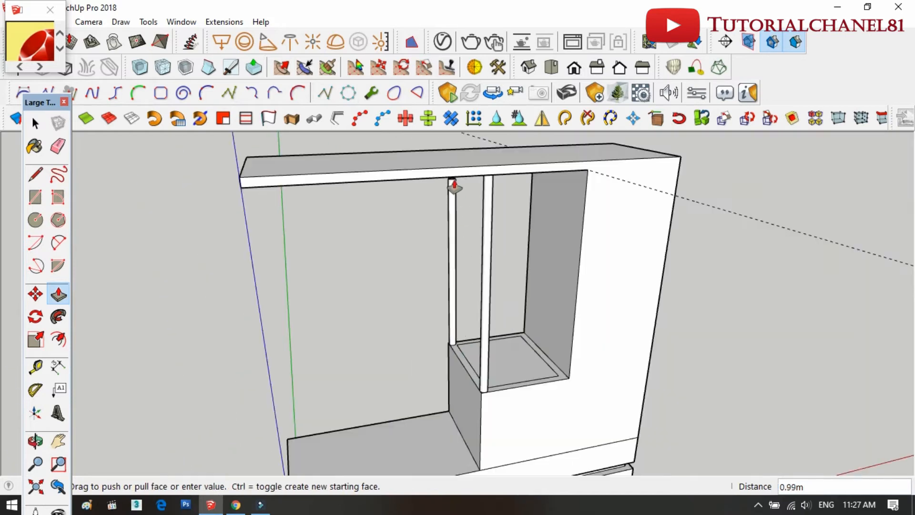
pyautogui.click(509, 180)
# Step: Erase the inset border lines on the middle block's top face
pyautogui.scroll(3, 508, 317)
pyautogui.click(57, 147)
pyautogui.moveTo(529, 344); pyautogui.dragTo(470, 381)
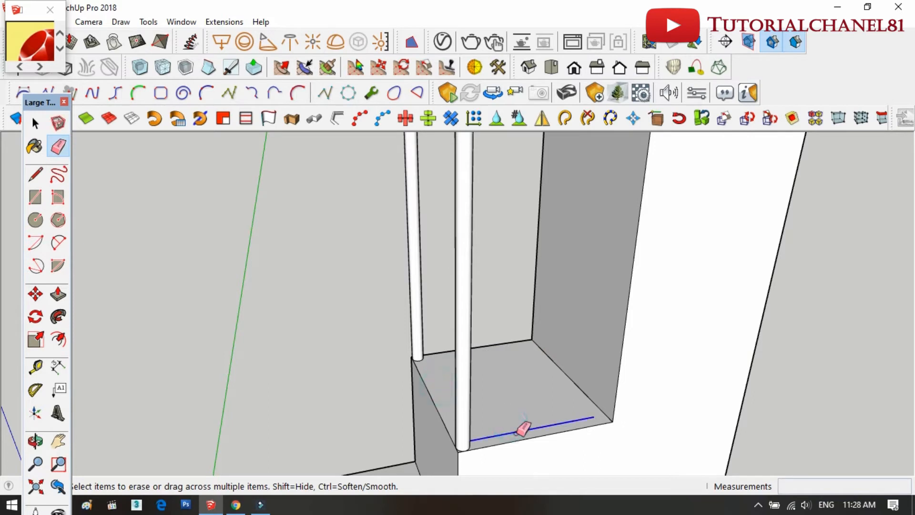
pyautogui.scroll(-3, 534, 417)
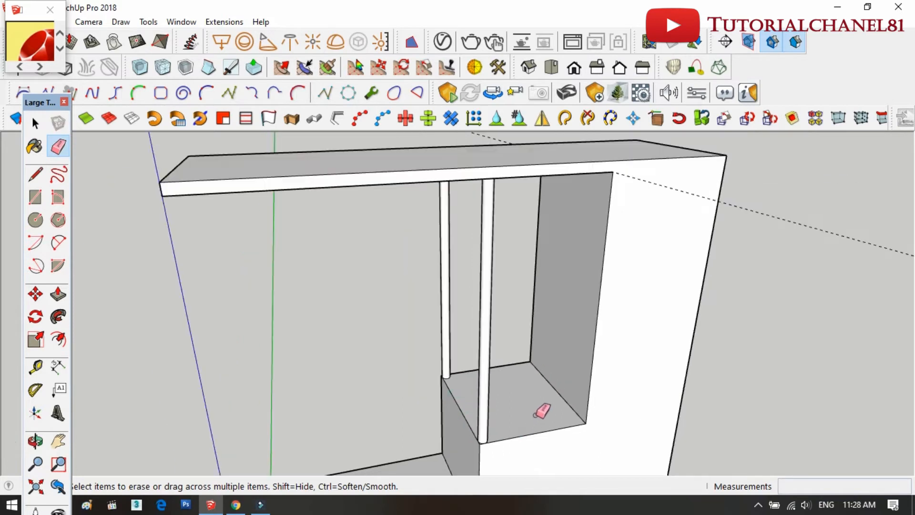
# Step: Draw two closely spaced parallel lines across the tower's inner side face, about midway between the middle block and the top slab
pyautogui.click(36, 174)
pyautogui.click(536, 265)
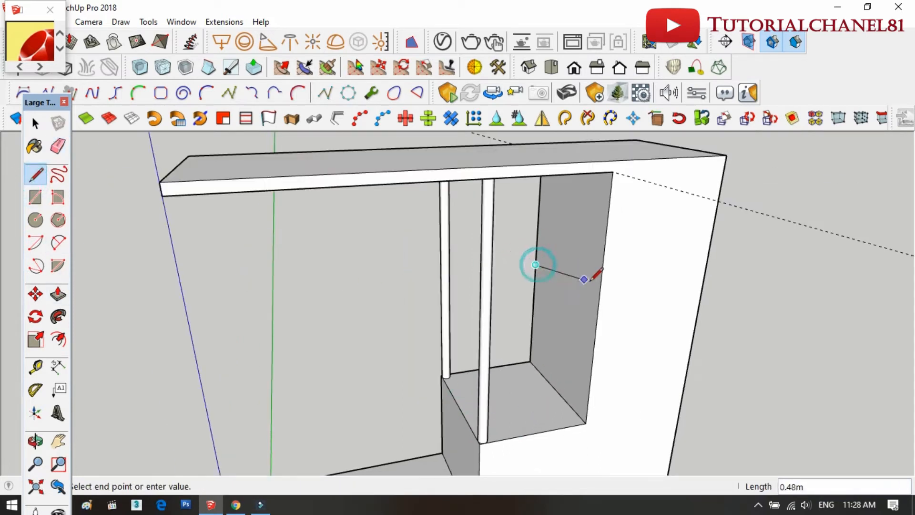
pyautogui.click(597, 310)
pyautogui.scroll(3, 548, 249)
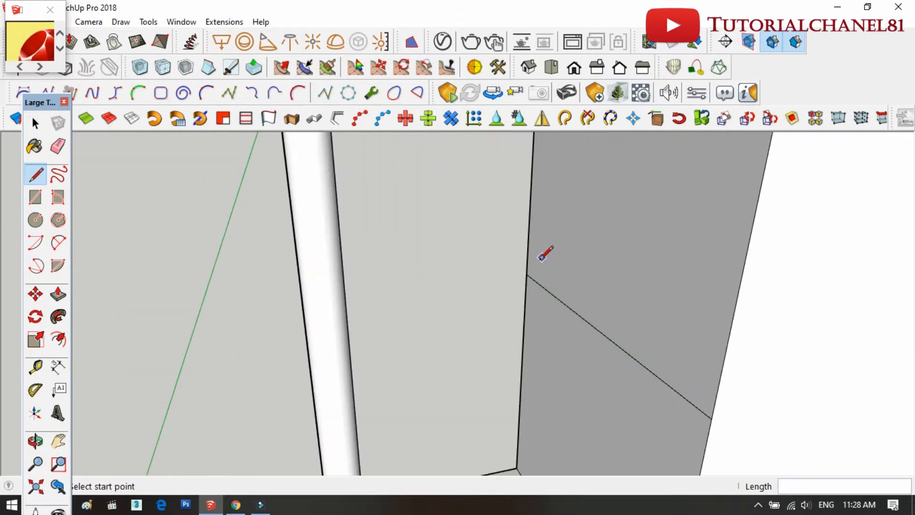
pyautogui.click(710, 400)
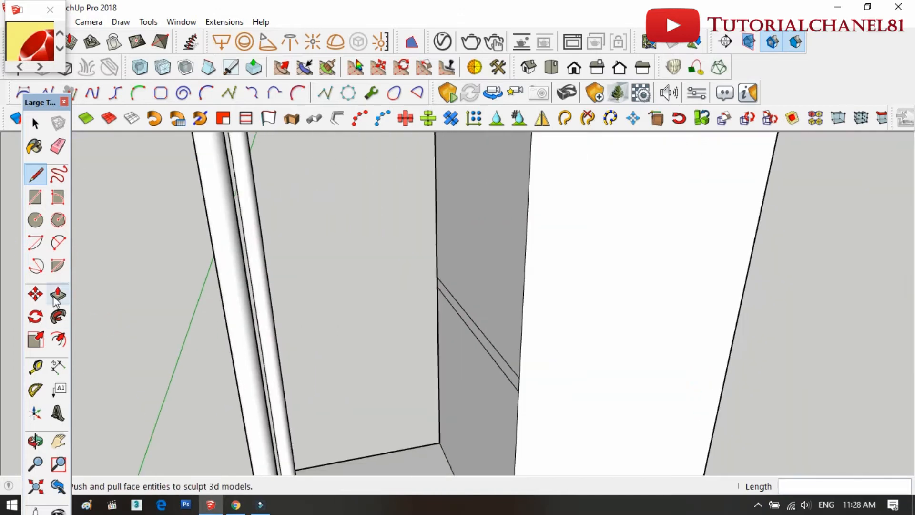
# Step: Push/Pull the narrow strip on the tower's inner side outward about 0.51 m past the two posts to form a shelf
pyautogui.click(57, 296)
pyautogui.doubleClick(509, 380)
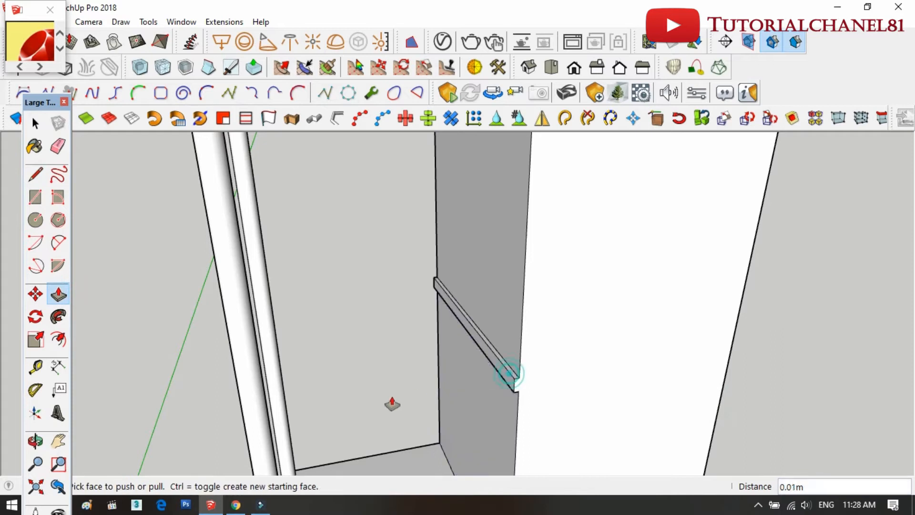
pyautogui.click(509, 383)
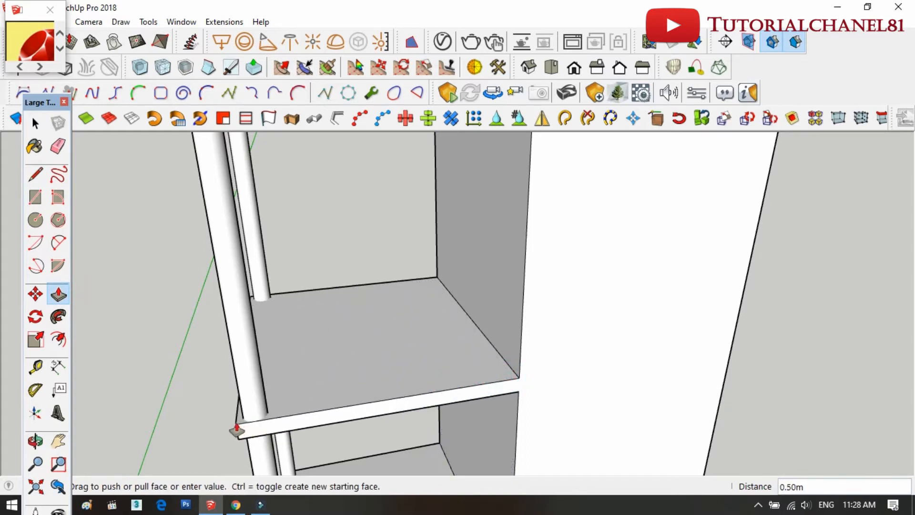
pyautogui.click(237, 429)
pyautogui.scroll(-5, 510, 368)
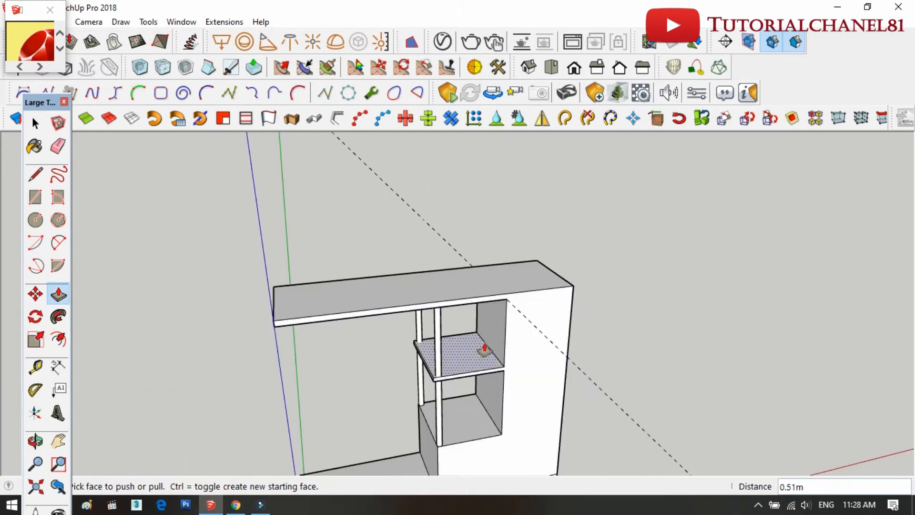
# Step: Draw a line across the low block's top face from back edge to front edge, near its outer end
pyautogui.scroll(3, 485, 351)
pyautogui.click(35, 441)
pyautogui.moveTo(363, 296); pyautogui.dragTo(373, 262)
pyautogui.scroll(-3, 507, 219)
pyautogui.moveTo(415, 229); pyautogui.dragTo(415, 362)
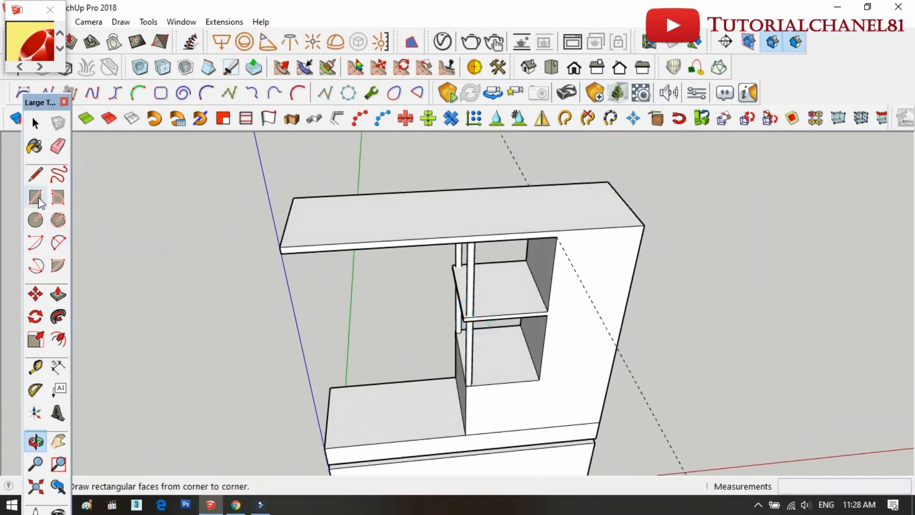
pyautogui.click(35, 174)
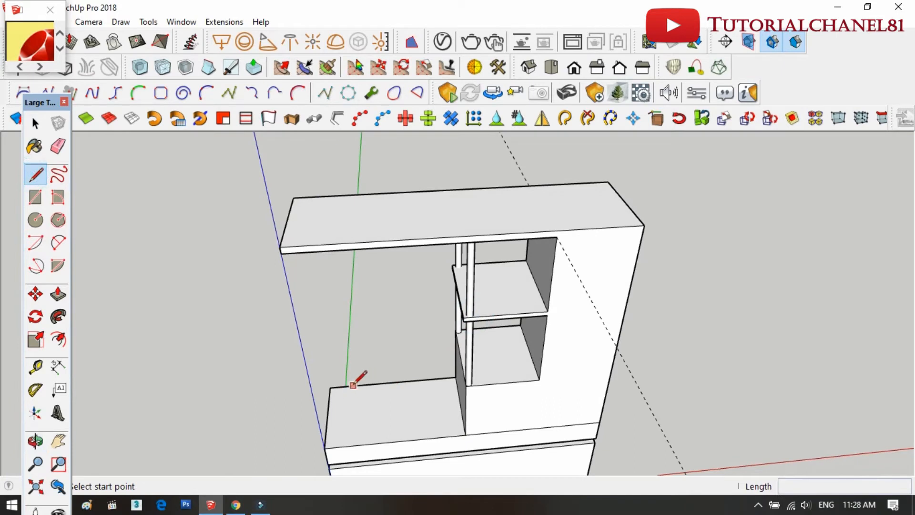
pyautogui.click(354, 385)
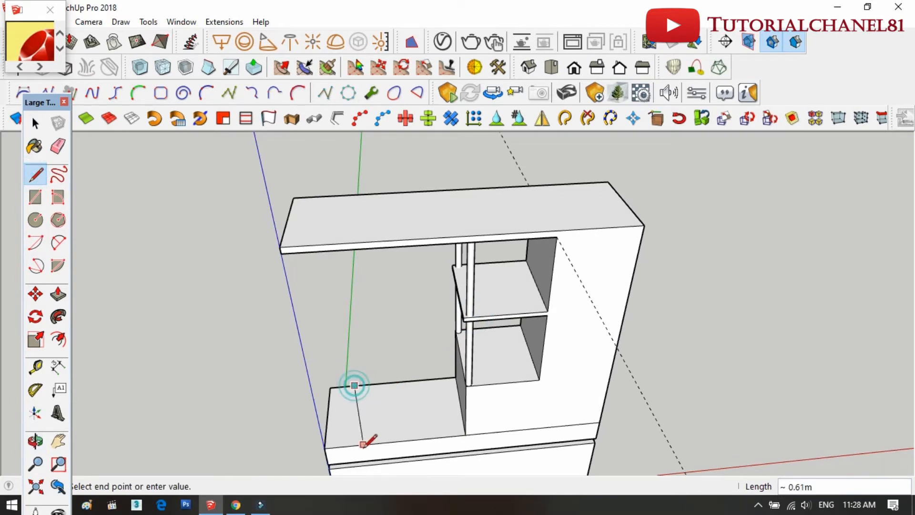
# Step: Draw a circle of 0.04 m radius centred on the midpoint of the low block's cross line, and erase the line around it
pyautogui.click(35, 220)
pyautogui.click(353, 414)
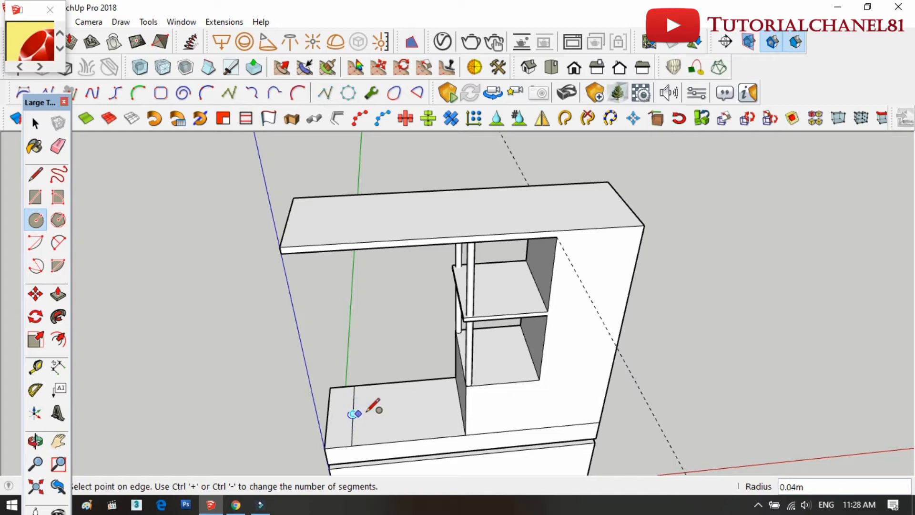
pyautogui.click(370, 412)
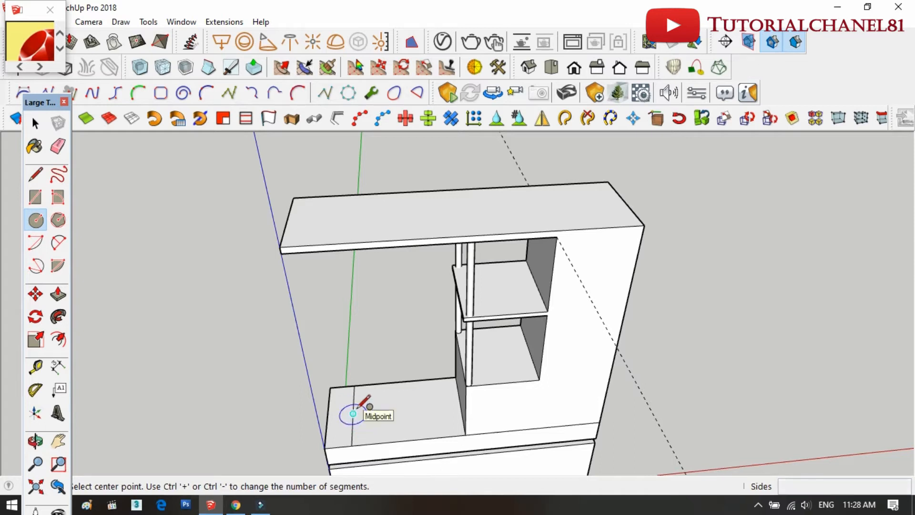
pyautogui.click(353, 413)
pyautogui.scroll(2, 353, 414)
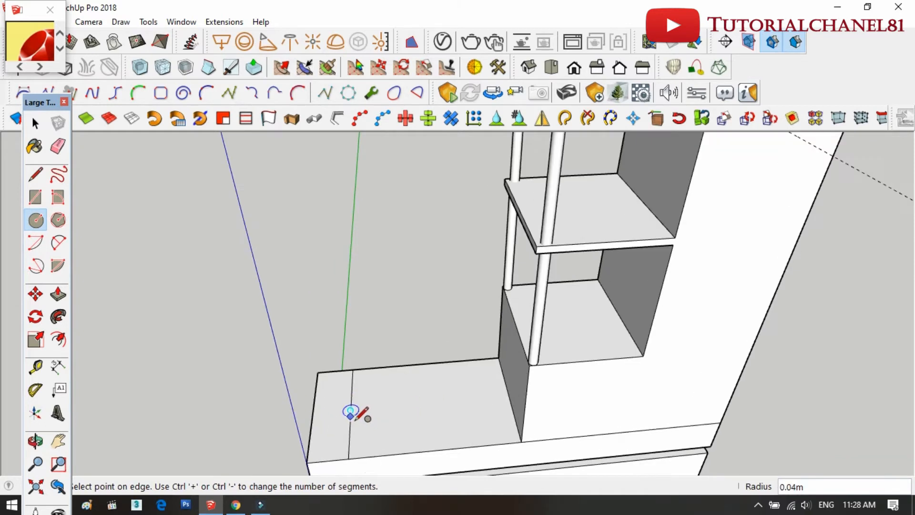
pyautogui.scroll(3, 350, 413)
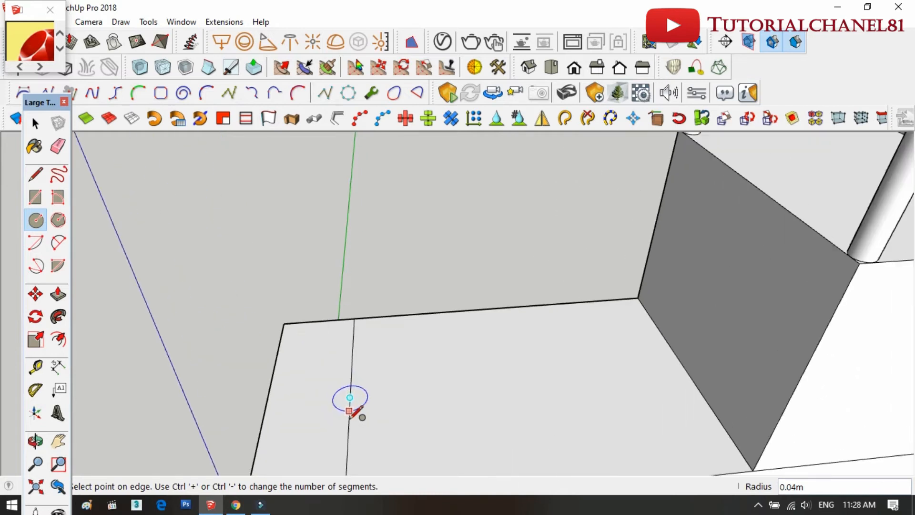
pyautogui.scroll(1, 349, 420)
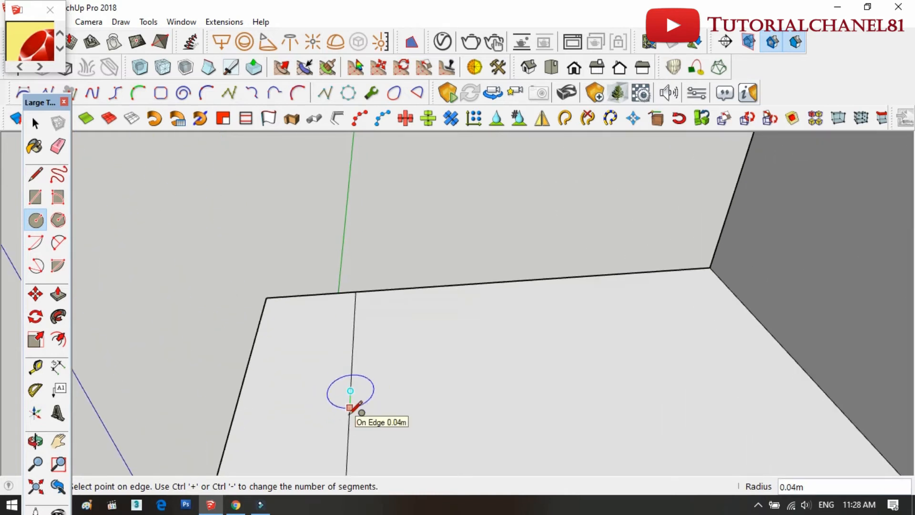
pyautogui.click(351, 408)
pyautogui.click(58, 147)
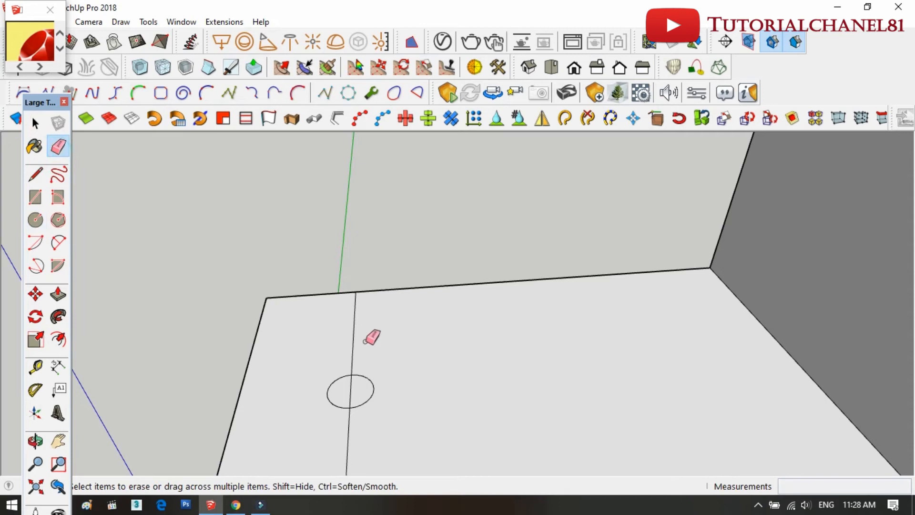
pyautogui.click(341, 425)
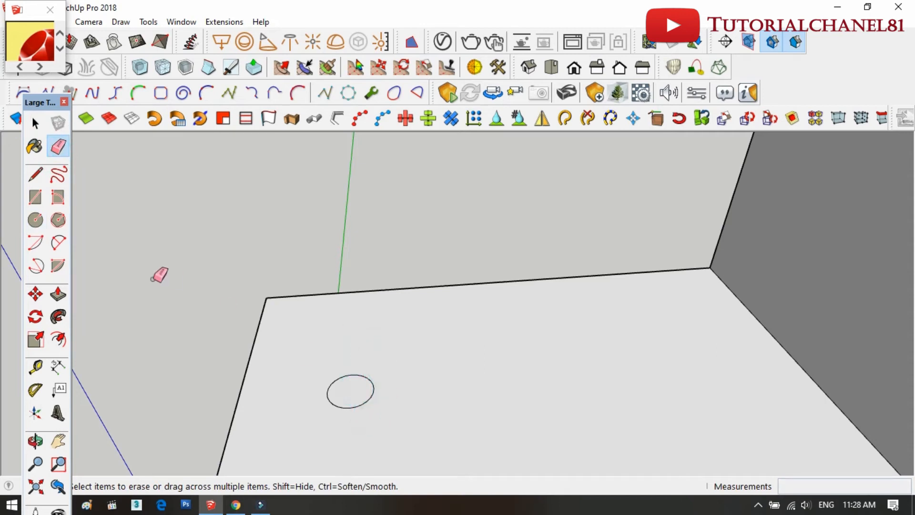
# Step: Push/Pull the circle on the low block upward about 1.59 m to the top slab to form a post
pyautogui.press('p')
pyautogui.click(349, 395)
pyautogui.scroll(-2, 363, 334)
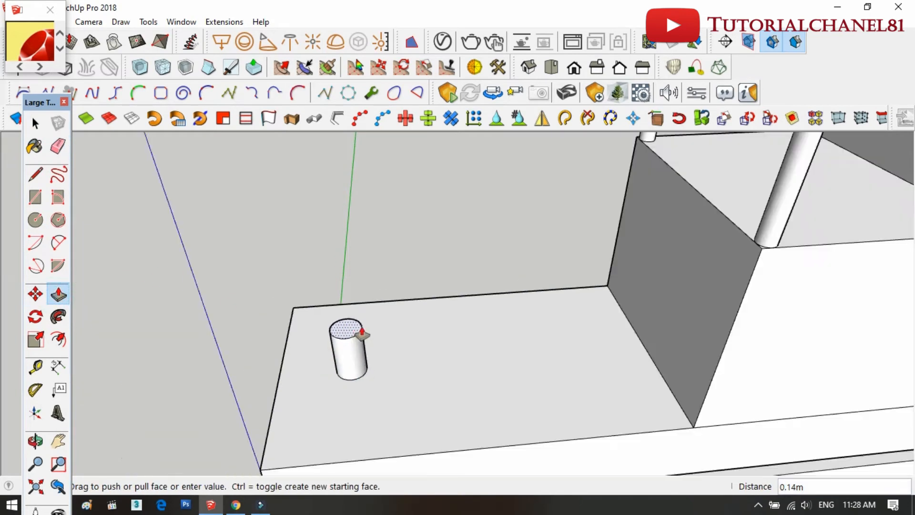
pyautogui.scroll(-6, 363, 334)
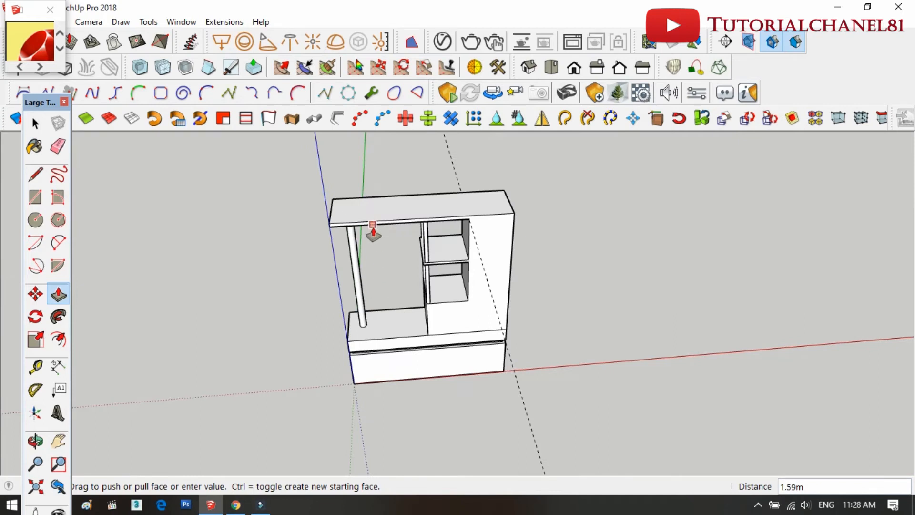
# Step: Erase the long dashed guide line passing the tower's top
pyautogui.click(35, 441)
pyautogui.moveTo(364, 350); pyautogui.dragTo(419, 336)
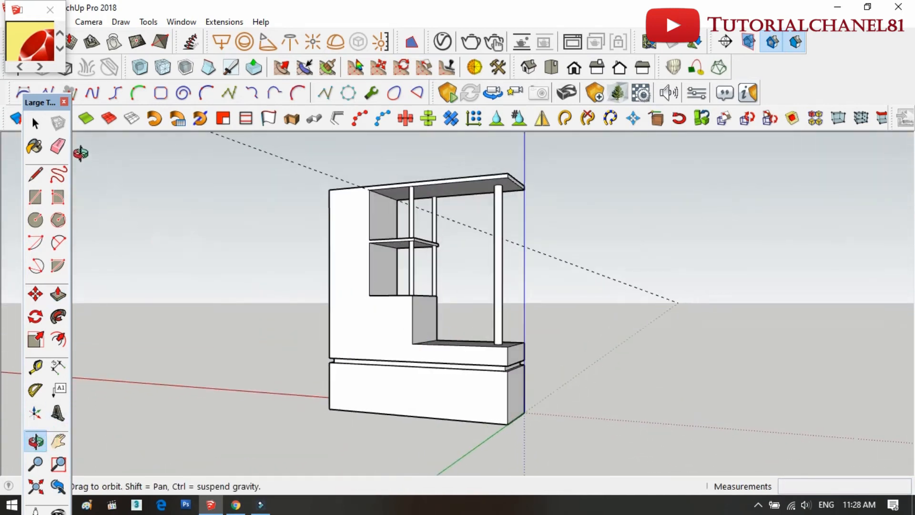
pyautogui.click(57, 146)
pyautogui.click(326, 174)
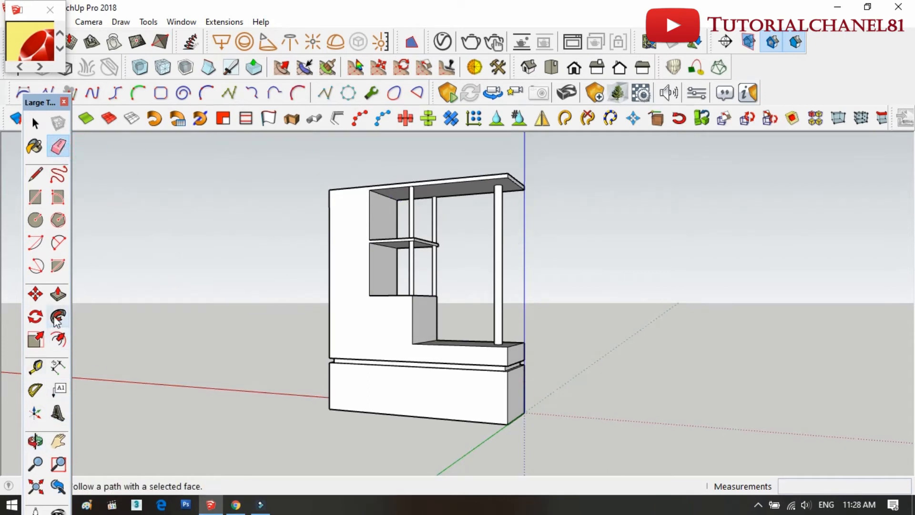
# Step: Draw a vertical line about 1.77 m long down the tower's face from the slab's underside corner to the edge above the groove
pyautogui.click(36, 174)
pyautogui.scroll(5, 348, 157)
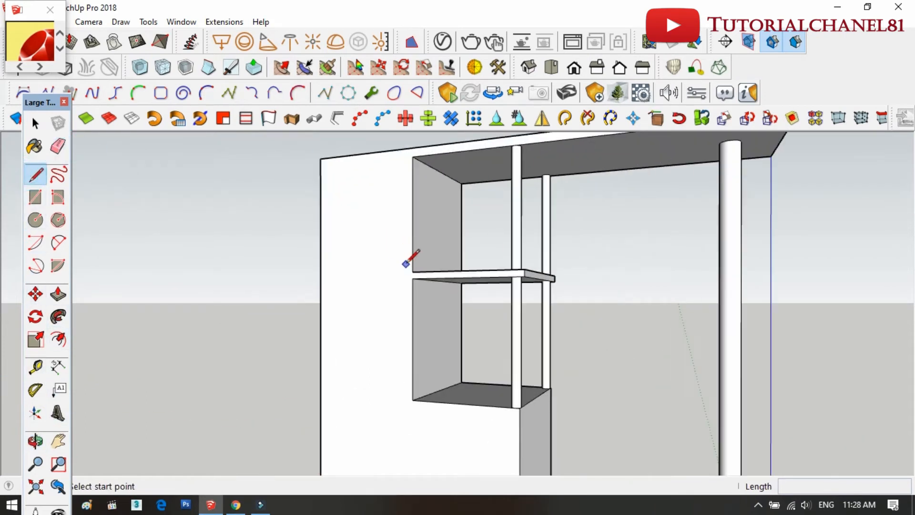
pyautogui.click(36, 441)
pyautogui.moveTo(496, 302); pyautogui.dragTo(560, 315)
pyautogui.click(35, 174)
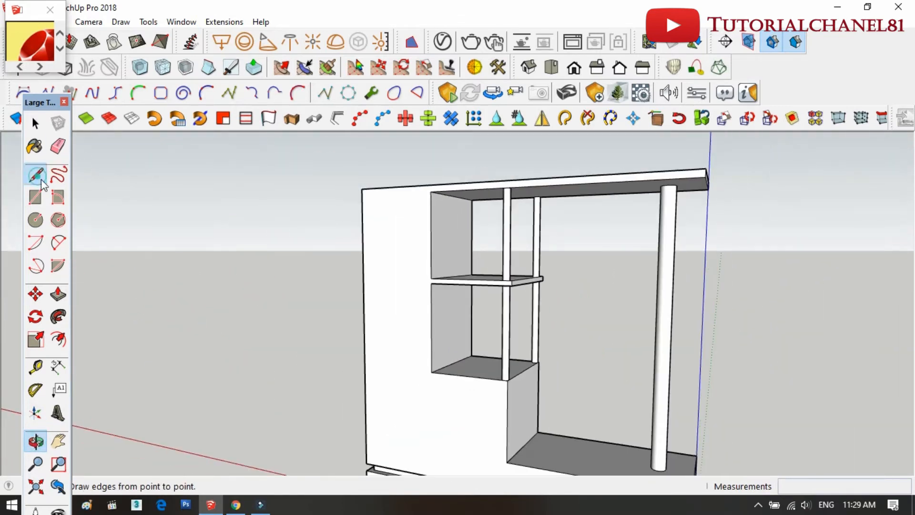
pyautogui.scroll(3, 437, 278)
pyautogui.click(422, 289)
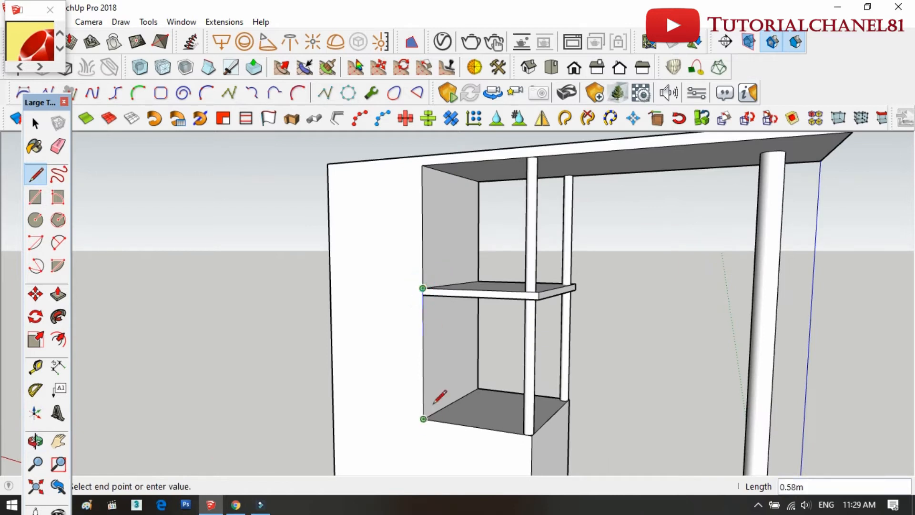
pyautogui.scroll(-4, 435, 403)
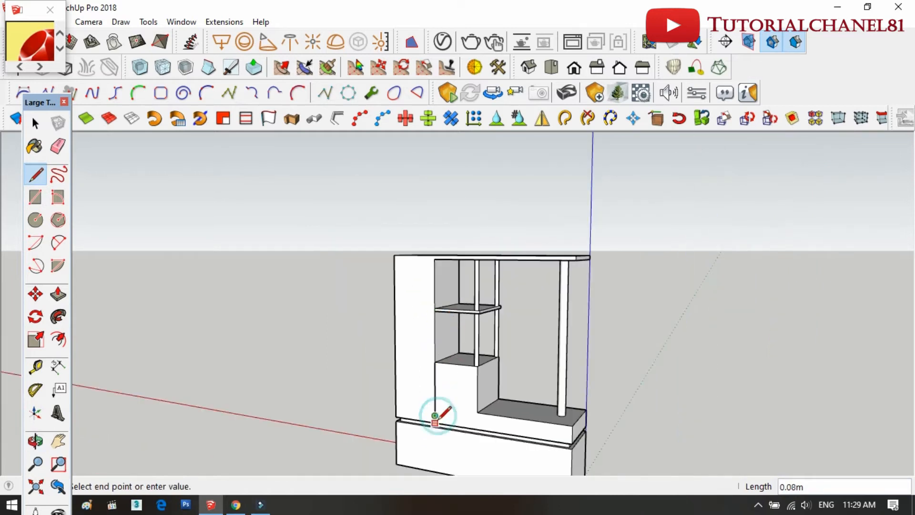
pyautogui.scroll(5, 434, 271)
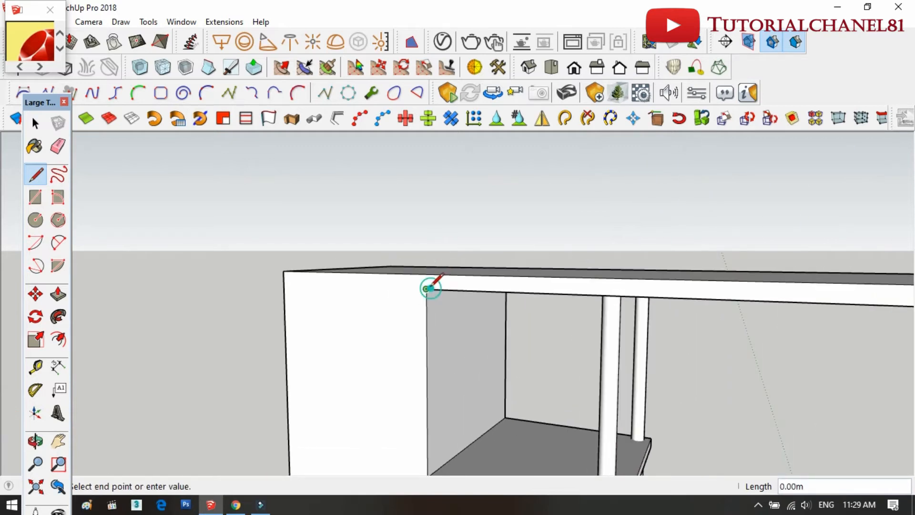
pyautogui.scroll(-5, 431, 289)
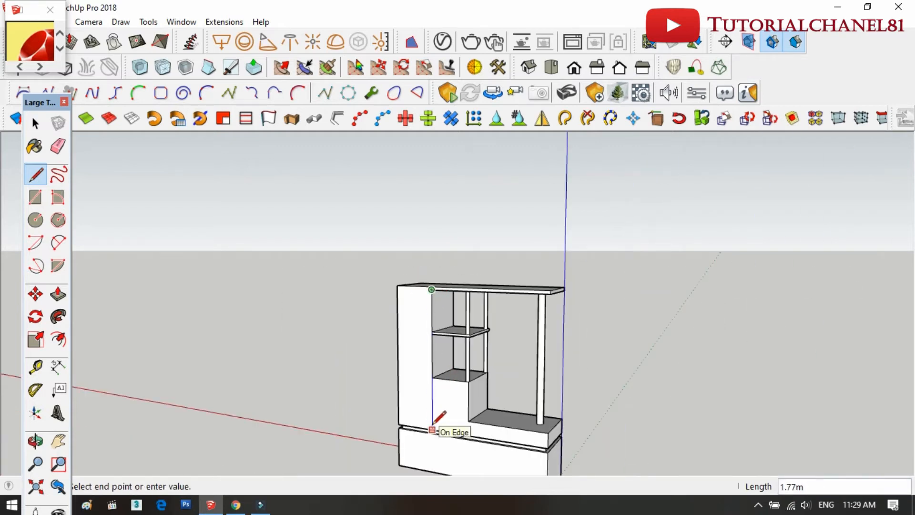
pyautogui.click(433, 428)
pyautogui.scroll(4, 435, 347)
pyautogui.scroll(-3, 370, 381)
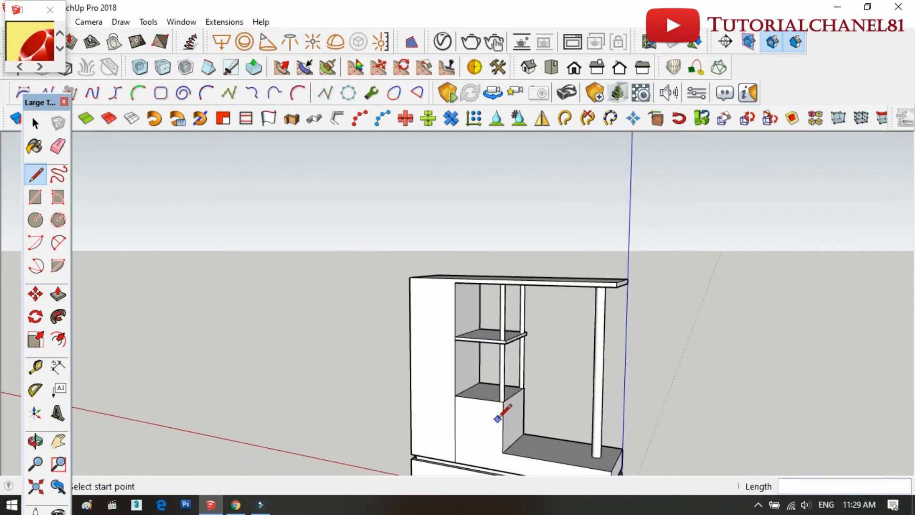
# Step: Draw a 0.50 m line on the same face from the low block's inner step corner across to the new vertical line
pyautogui.scroll(-2, 498, 418)
pyautogui.click(498, 441)
pyautogui.click(36, 176)
pyautogui.scroll(5, 494, 449)
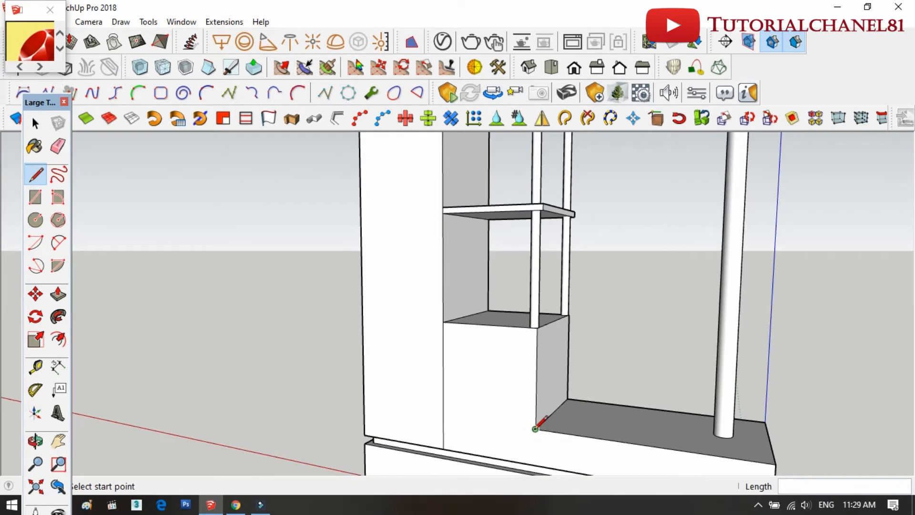
pyautogui.click(535, 428)
pyautogui.click(443, 415)
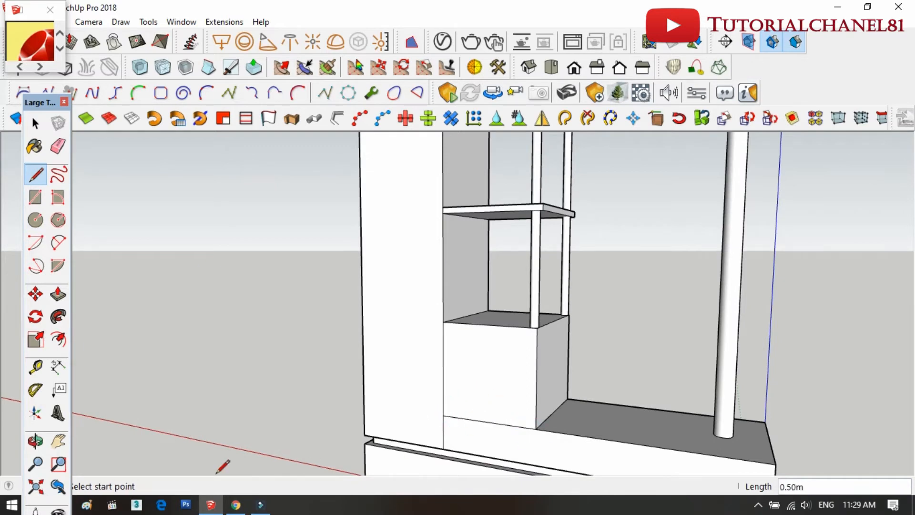
# Step: On the unit's opposite face, draw a vertical line about 1.59 m long from the slab's underside corner down to the horizontal line
pyautogui.click(35, 441)
pyautogui.moveTo(178, 388); pyautogui.dragTo(375, 369)
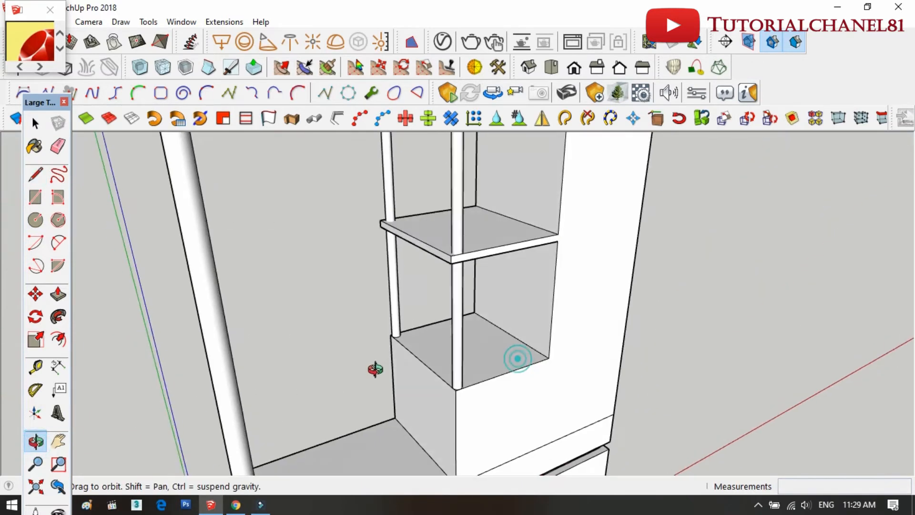
pyautogui.scroll(-5, 375, 369)
pyautogui.click(35, 175)
pyautogui.scroll(5, 477, 253)
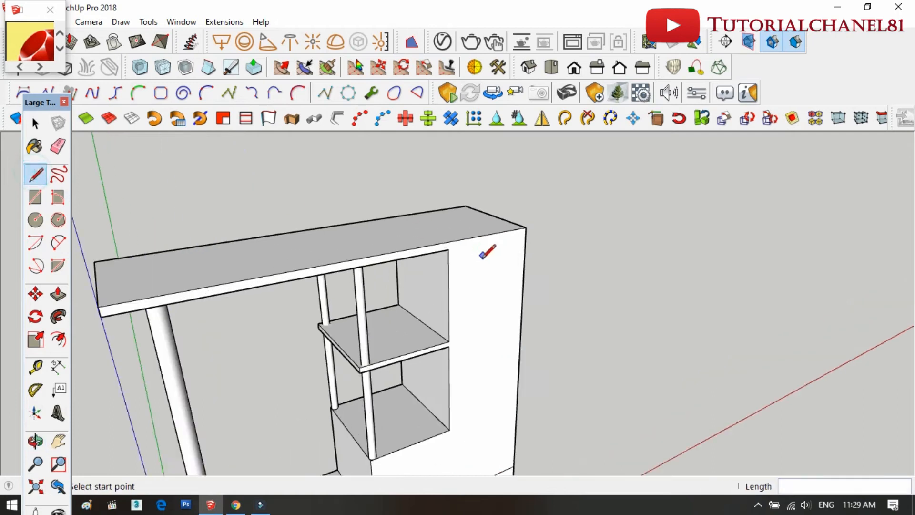
pyautogui.click(444, 249)
pyautogui.scroll(-4, 445, 214)
pyautogui.scroll(4, 439, 365)
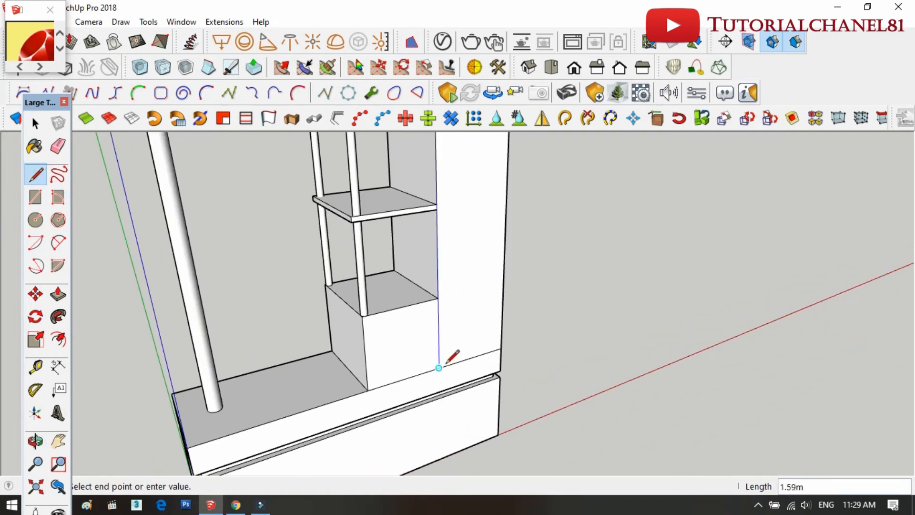
pyautogui.scroll(-4, 461, 350)
pyautogui.scroll(2, 466, 258)
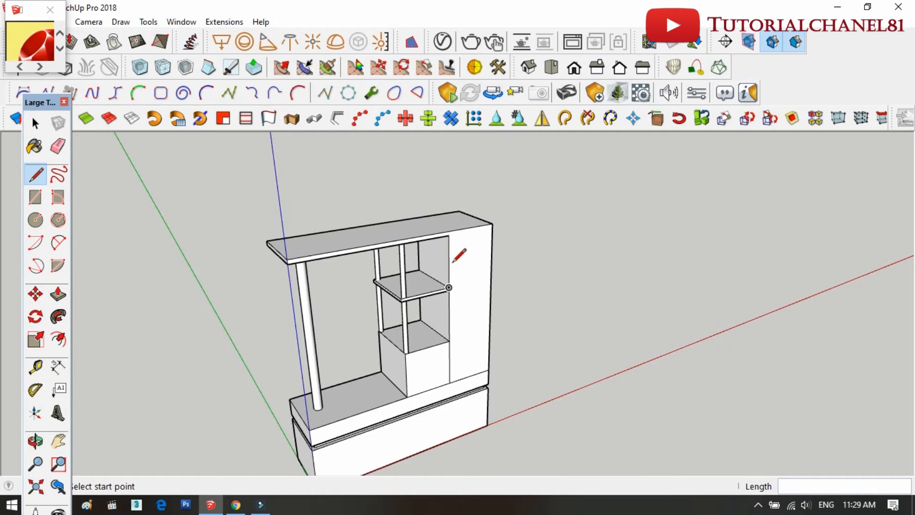
# Step: Extend the shelf's upper and lower edges across the tower's face with two 0.50 m lines to its outer edge
pyautogui.scroll(2, 476, 260)
pyautogui.scroll(3, 457, 286)
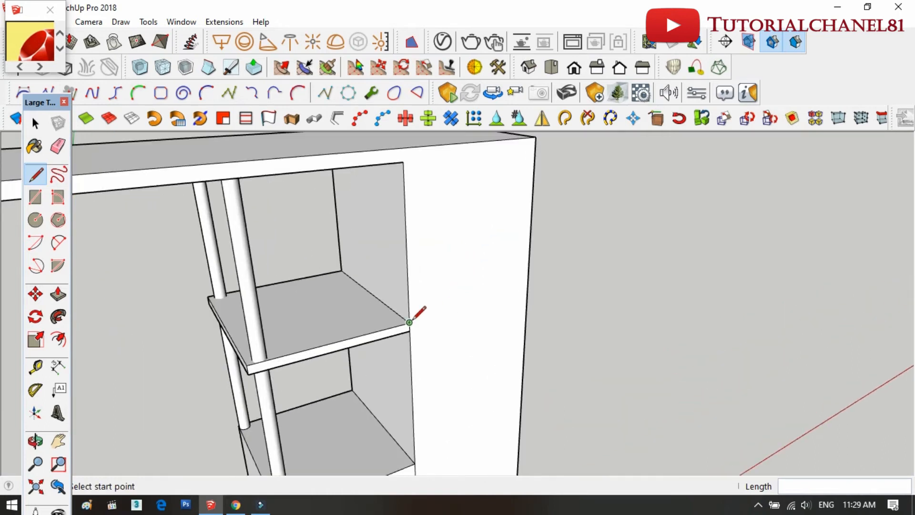
pyautogui.click(528, 292)
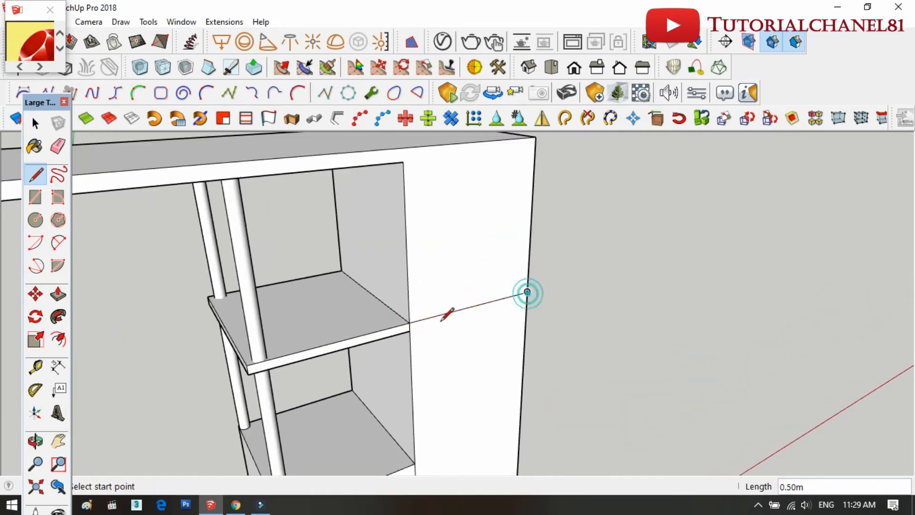
pyautogui.click(526, 303)
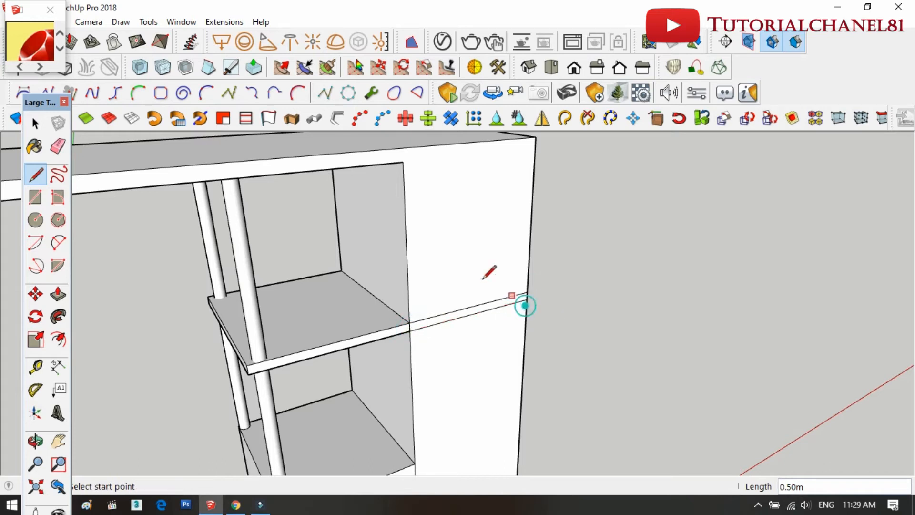
# Step: Draw a 0.50 m line across the tower's face level with the middle step's top, and a second line slightly below it
pyautogui.scroll(-2, 462, 286)
pyautogui.scroll(4, 441, 397)
pyautogui.click(411, 429)
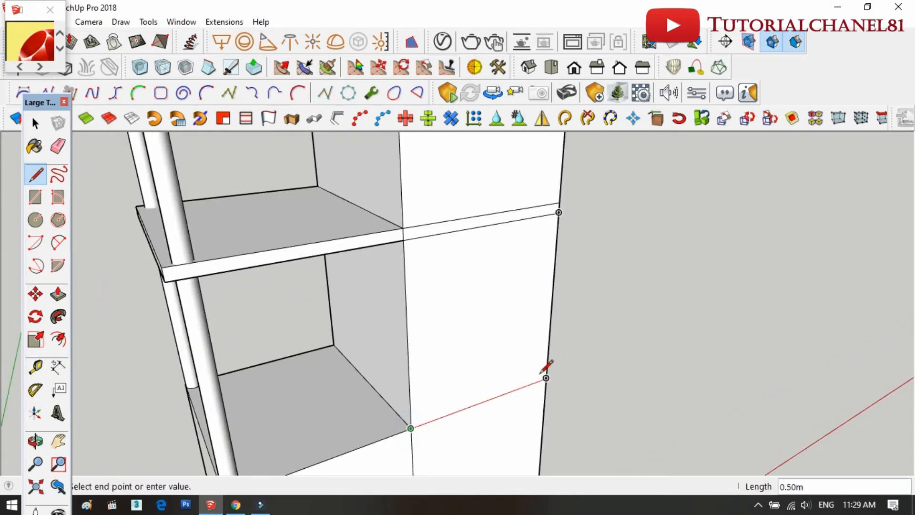
pyautogui.click(546, 378)
pyautogui.scroll(-3, 458, 180)
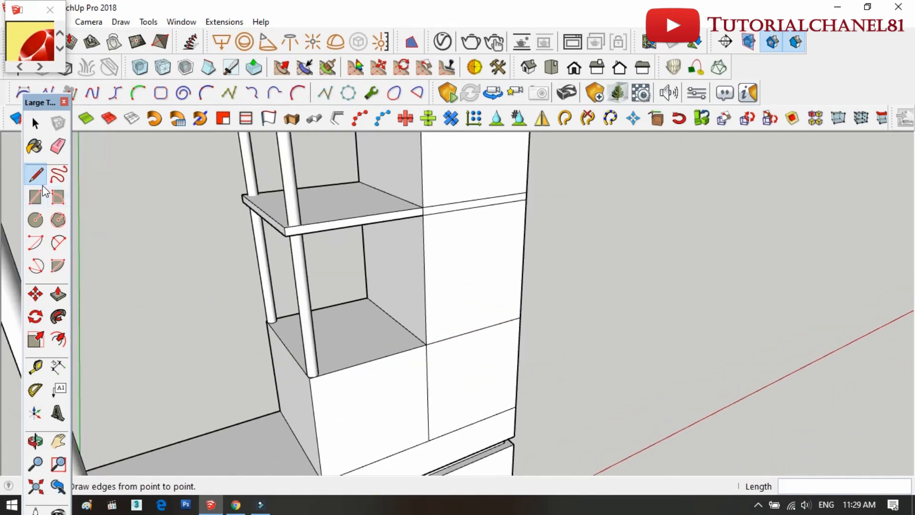
pyautogui.scroll(3, 429, 376)
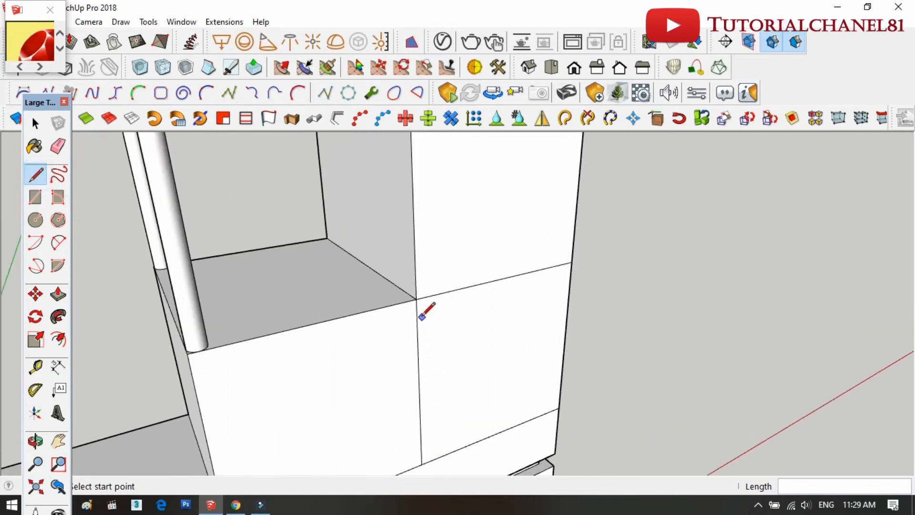
pyautogui.scroll(-3, 419, 307)
pyautogui.scroll(3, 427, 343)
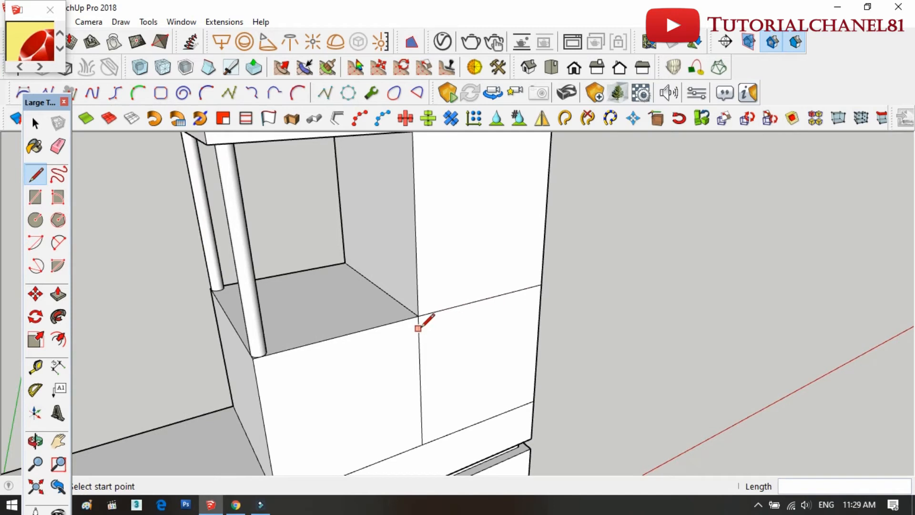
pyautogui.click(541, 295)
pyautogui.scroll(-3, 515, 362)
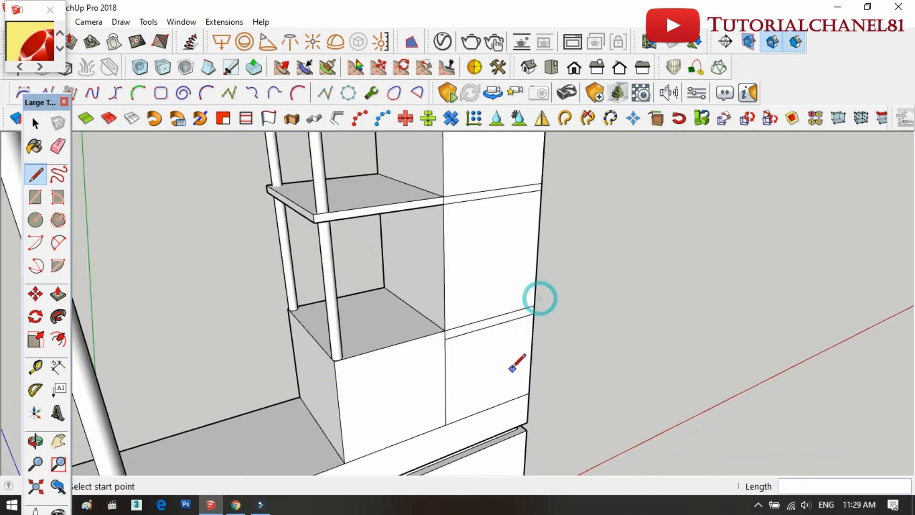
pyautogui.scroll(2, 515, 362)
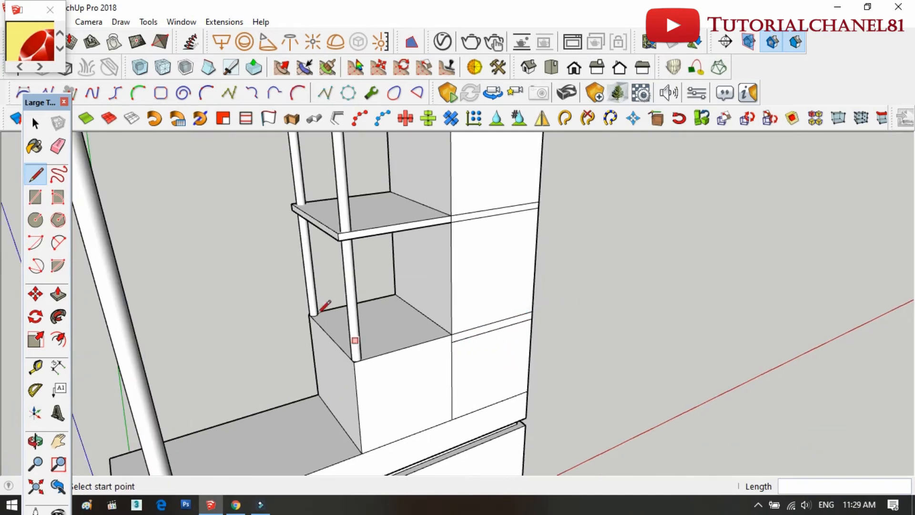
pyautogui.click(58, 295)
pyautogui.scroll(4, 490, 220)
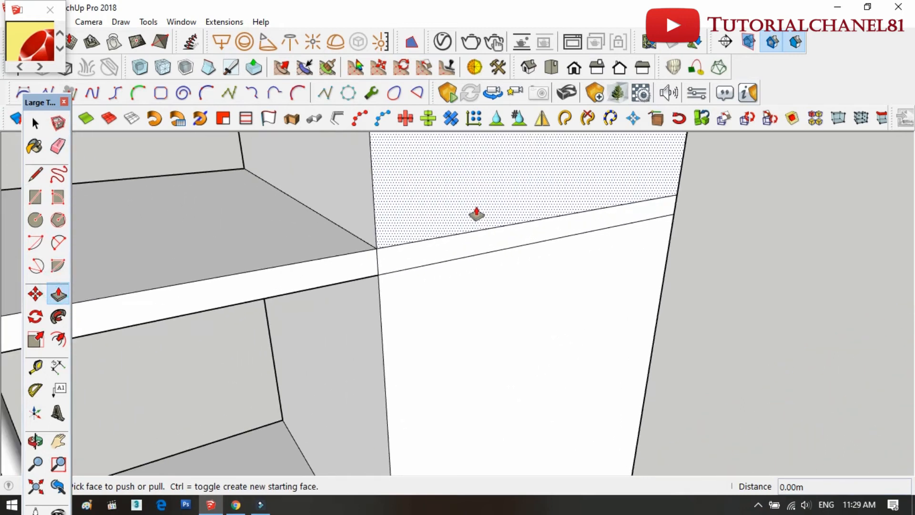
pyautogui.scroll(-2, 477, 215)
pyautogui.scroll(2, 476, 217)
pyautogui.click(476, 215)
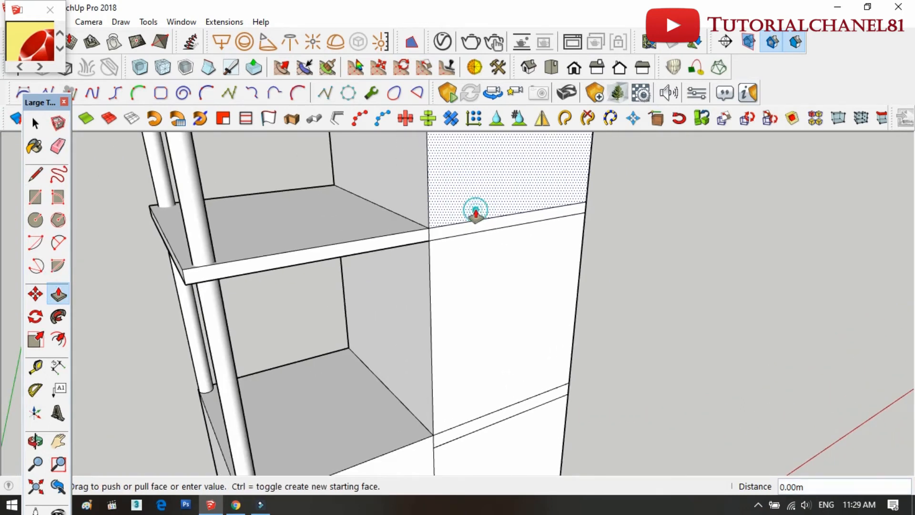
pyautogui.click(35, 123)
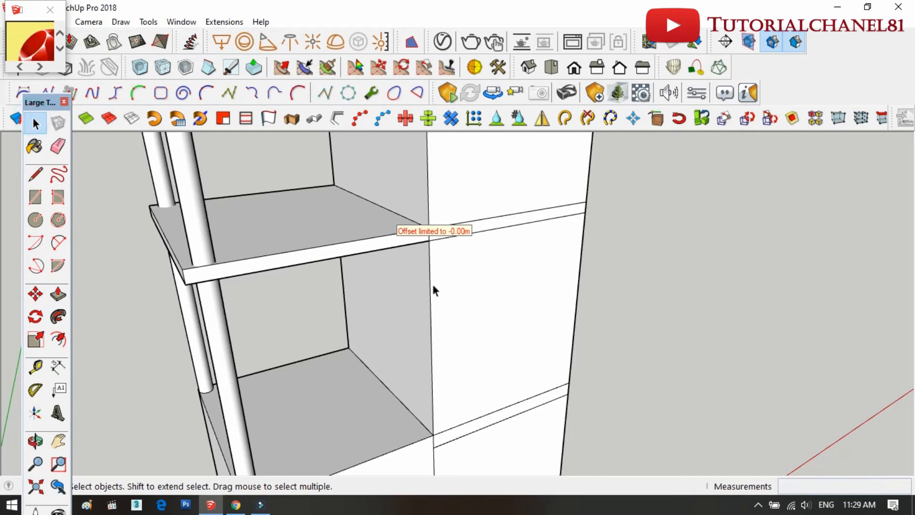
# Step: Try to offset the outlines of the tower's upper and middle panels inward, the upper one by about 0.01 m
pyautogui.click(58, 338)
pyautogui.click(468, 205)
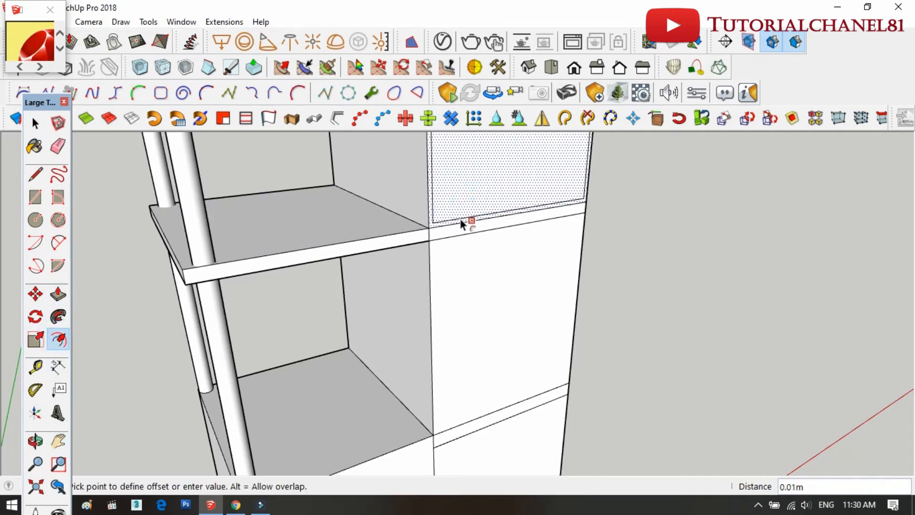
pyautogui.click(460, 219)
pyautogui.click(472, 328)
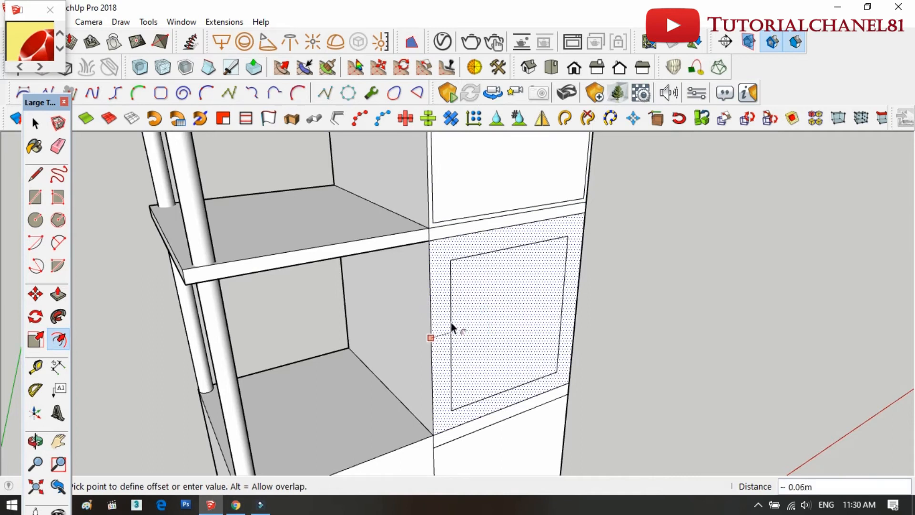
pyautogui.click(434, 317)
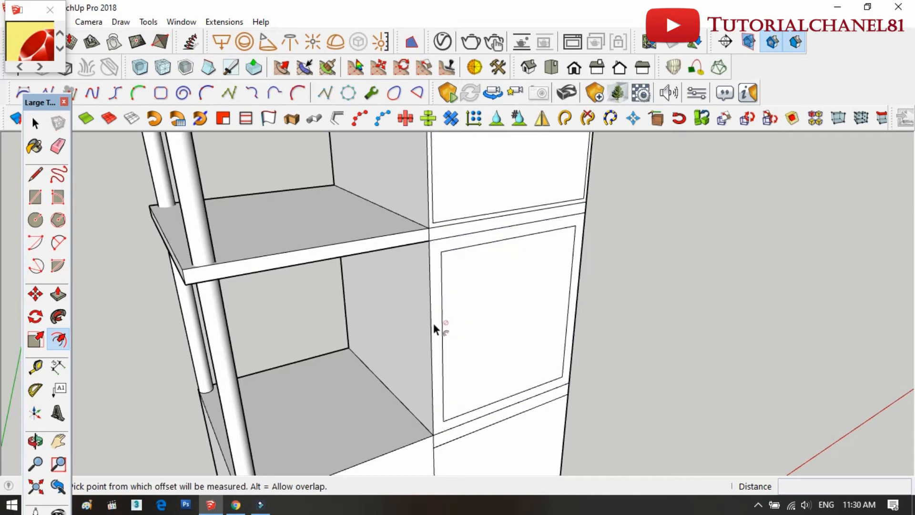
pyautogui.moveTo(434, 324); pyautogui.dragTo(318, 316, button='middle')
pyautogui.scroll(-3, 318, 318)
pyautogui.scroll(1, 391, 205)
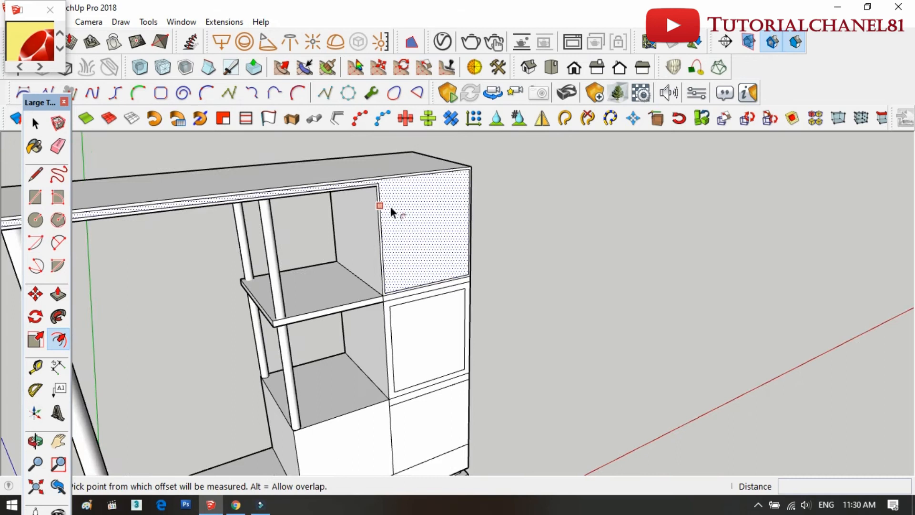
pyautogui.hotkey('ctrl', 'z')
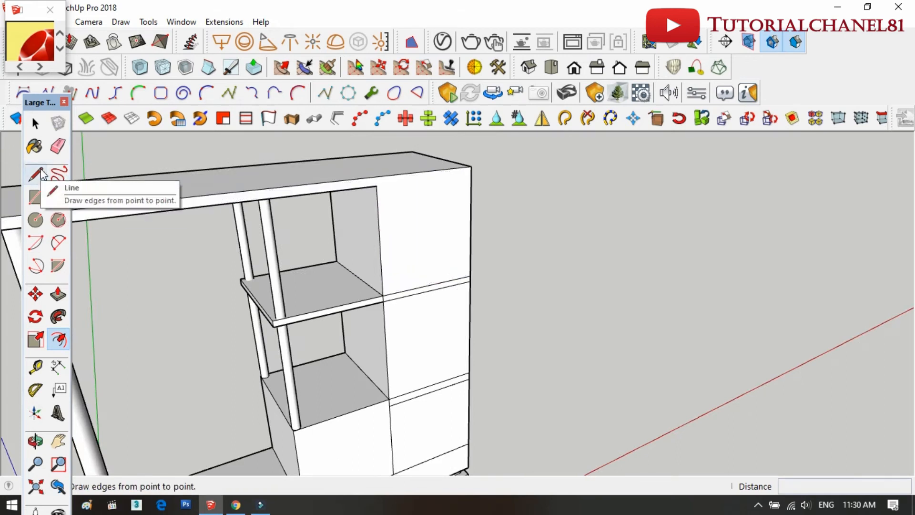
# Step: Draw a 0.50 m line from the slab's underside corner to the tower's outer edge, separating the slab edge from the upper panel
pyautogui.click(36, 174)
pyautogui.scroll(1, 382, 191)
pyautogui.click(375, 184)
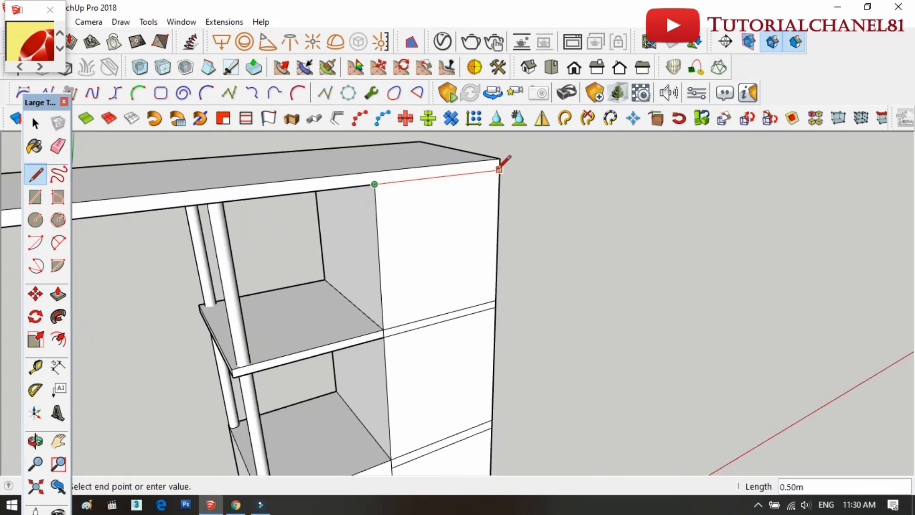
# Step: Offset the outline of the tower's upper panel inward by about 0.04 m
pyautogui.click(58, 339)
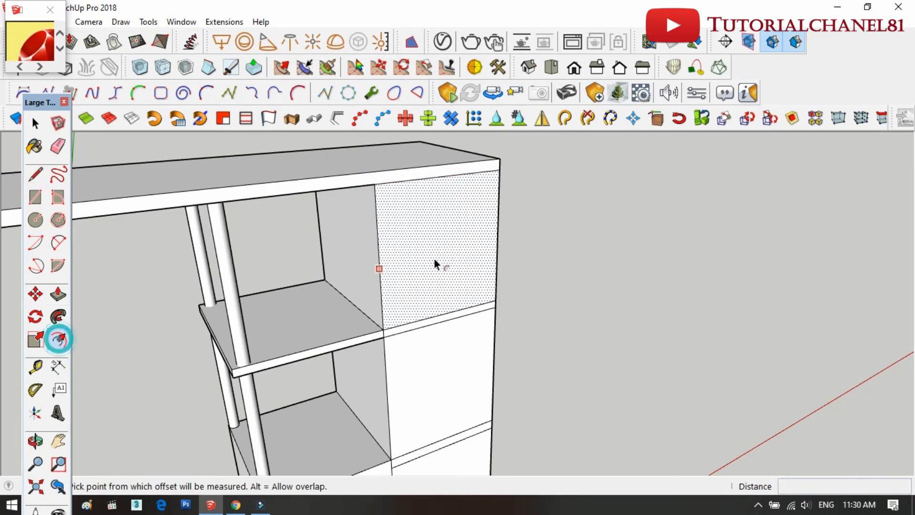
pyautogui.click(431, 252)
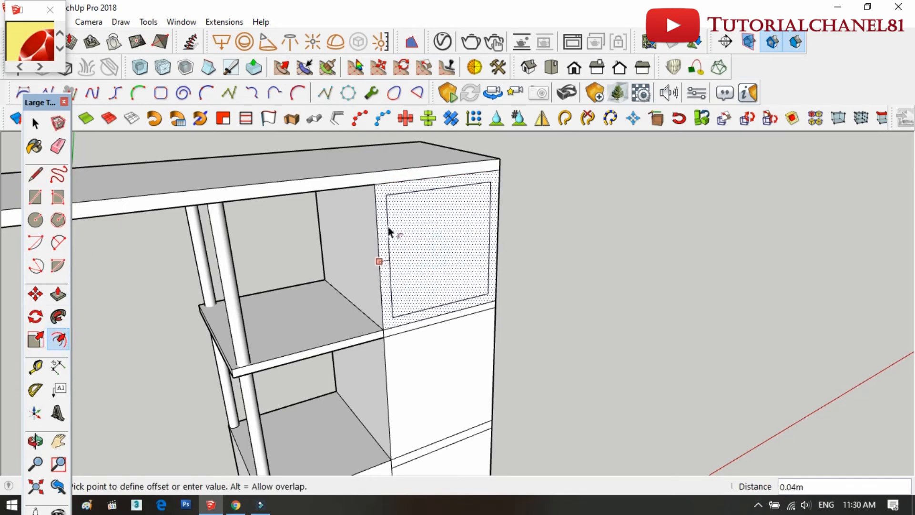
pyautogui.click(389, 227)
pyautogui.scroll(-2, 394, 233)
pyautogui.scroll(2, 428, 341)
pyautogui.doubleClick(427, 340)
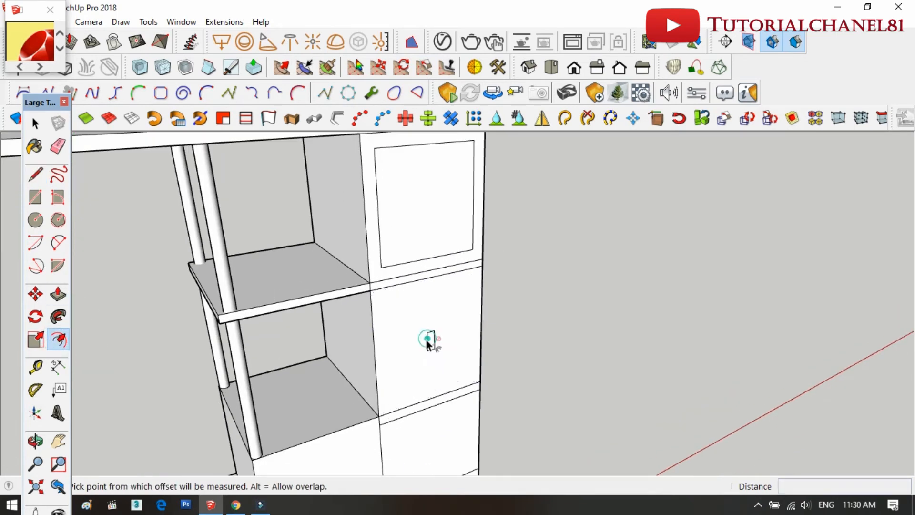
pyautogui.hotkey('ctrl', 'z')
pyautogui.click(432, 342)
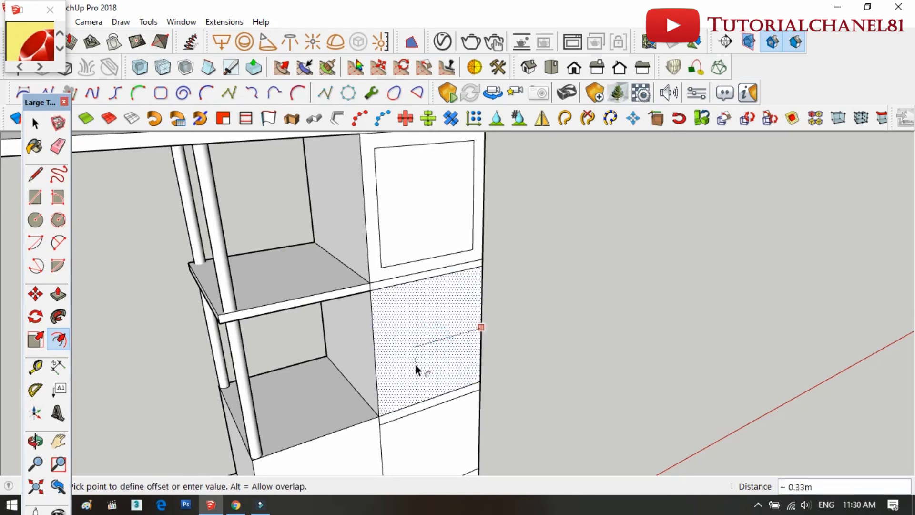
pyautogui.click(468, 332)
pyautogui.hotkey('ctrl', 'z')
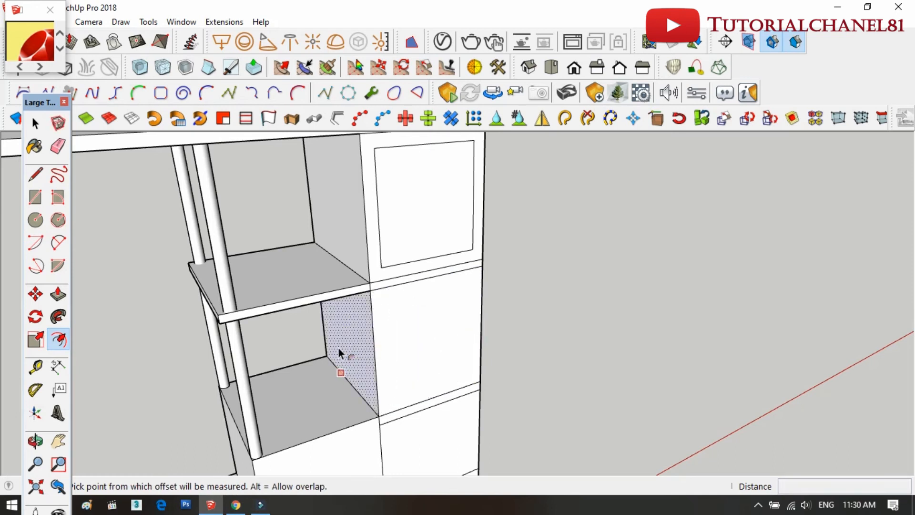
# Step: Offset the tower's middle and lower panel outlines inward, the lower by about 0.04 m, and the step's front outline by about 0.06 m
pyautogui.click(445, 325)
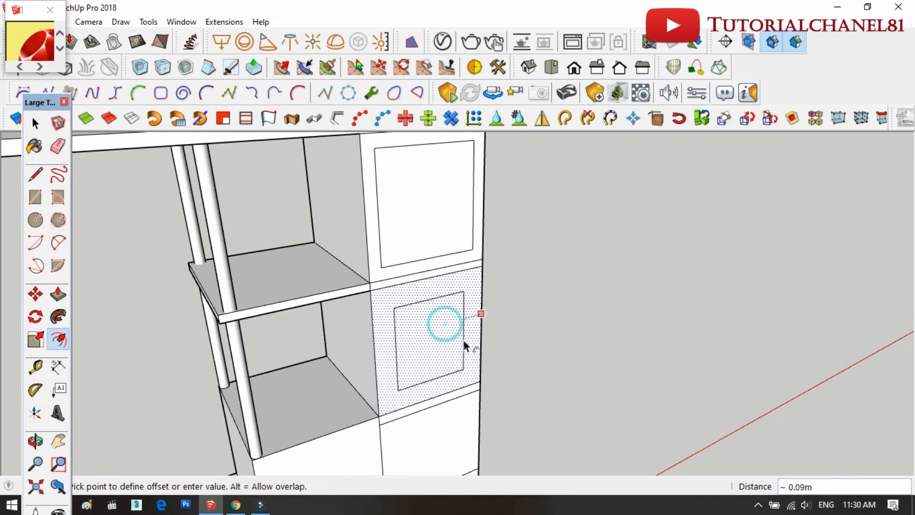
pyautogui.click(466, 267)
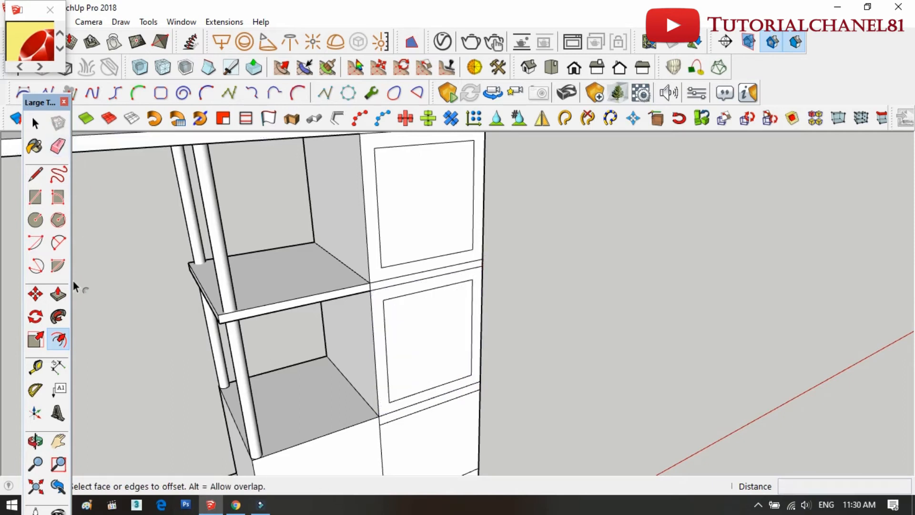
pyautogui.click(35, 441)
pyautogui.moveTo(287, 388); pyautogui.dragTo(210, 358)
pyautogui.click(58, 339)
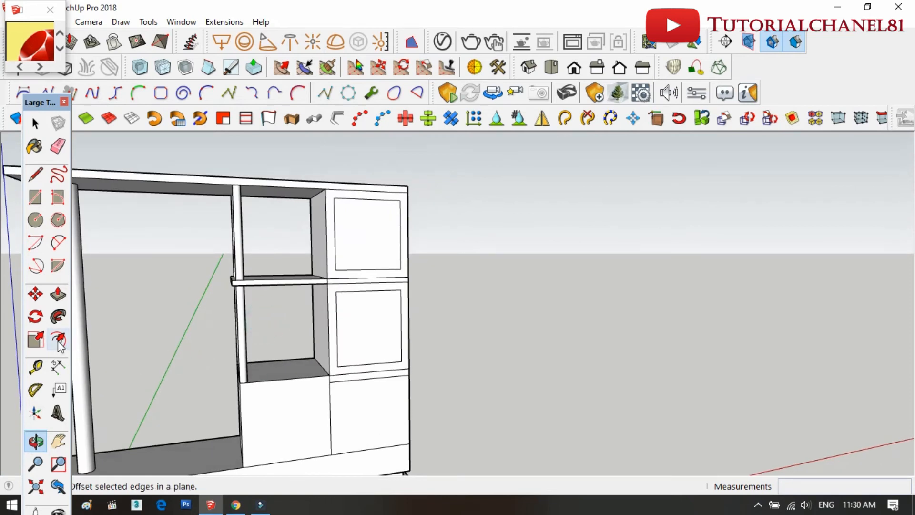
pyautogui.click(349, 411)
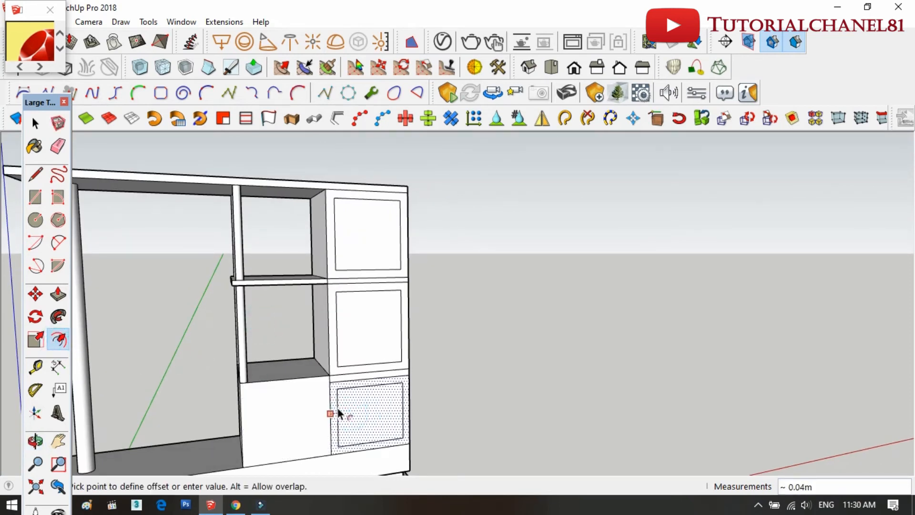
pyautogui.click(336, 405)
pyautogui.click(308, 409)
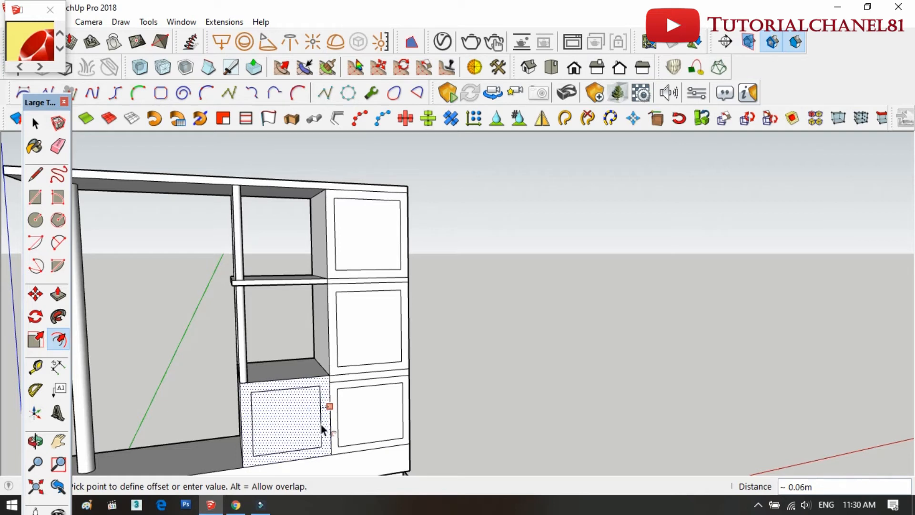
pyautogui.click(320, 422)
# Step: Offset the outline of the base cabinet's front face inward by about 0.04 m
pyautogui.click(35, 442)
pyautogui.moveTo(210, 409); pyautogui.dragTo(283, 249)
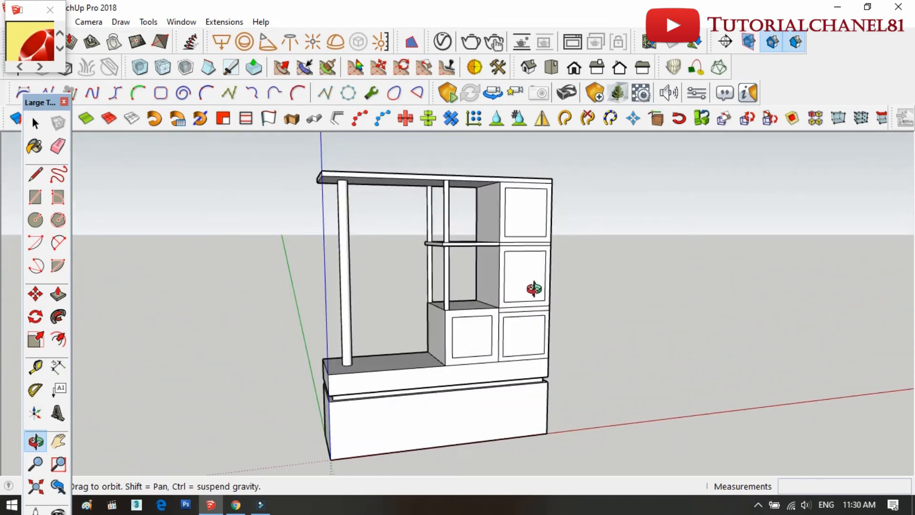
pyautogui.moveTo(469, 285); pyautogui.dragTo(443, 400)
pyautogui.click(36, 174)
pyautogui.scroll(5, 410, 398)
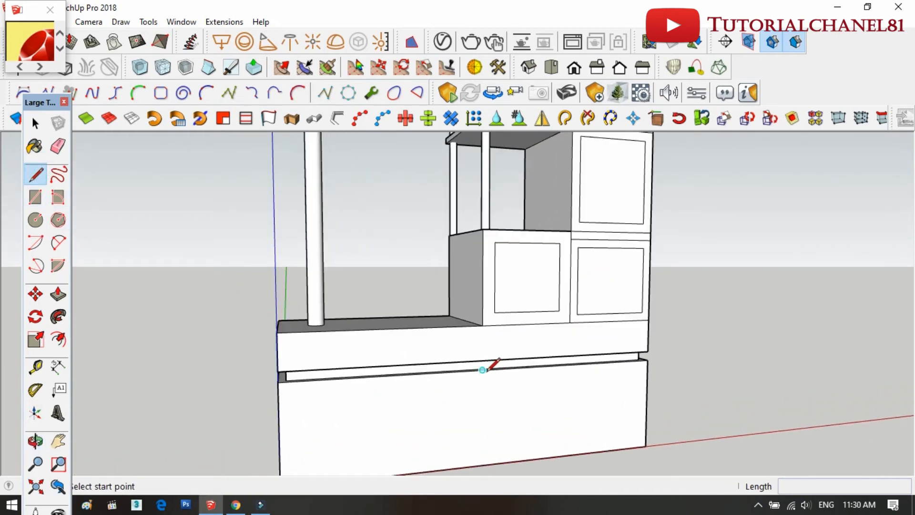
pyautogui.click(57, 340)
pyautogui.click(326, 431)
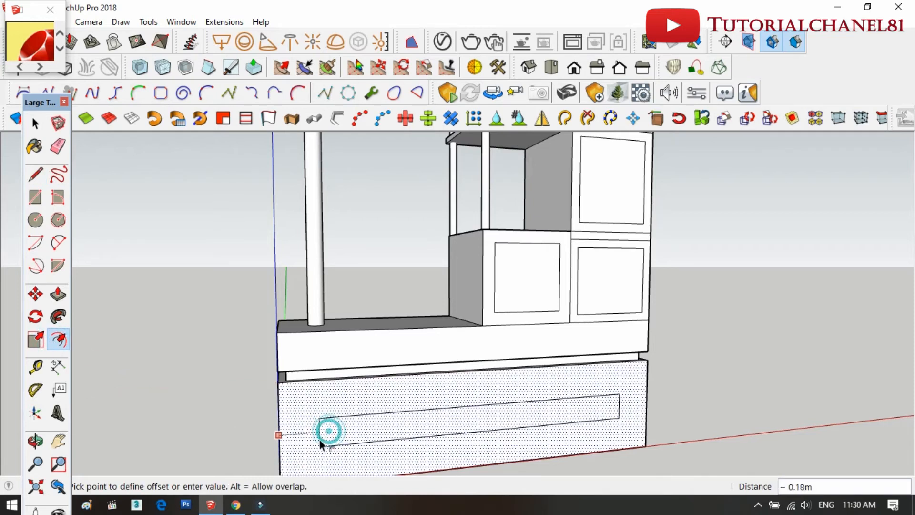
pyautogui.click(297, 421)
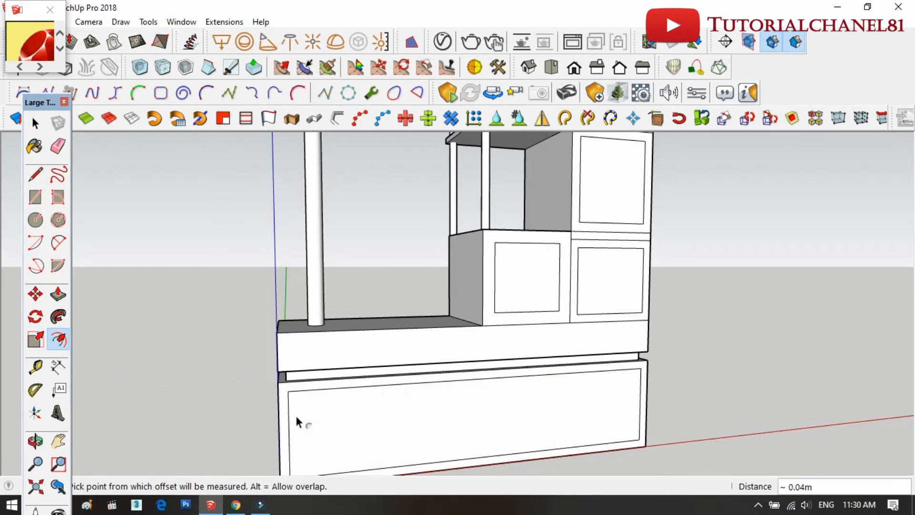
# Step: Draw three vertical lines inside the base's front frame, at its midpoint and quarter points, dividing it into four panels
pyautogui.click(35, 175)
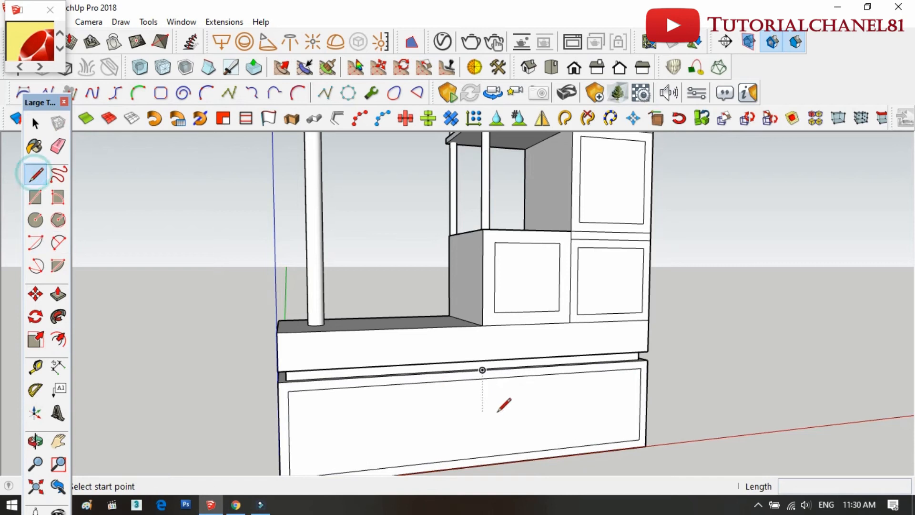
pyautogui.click(483, 379)
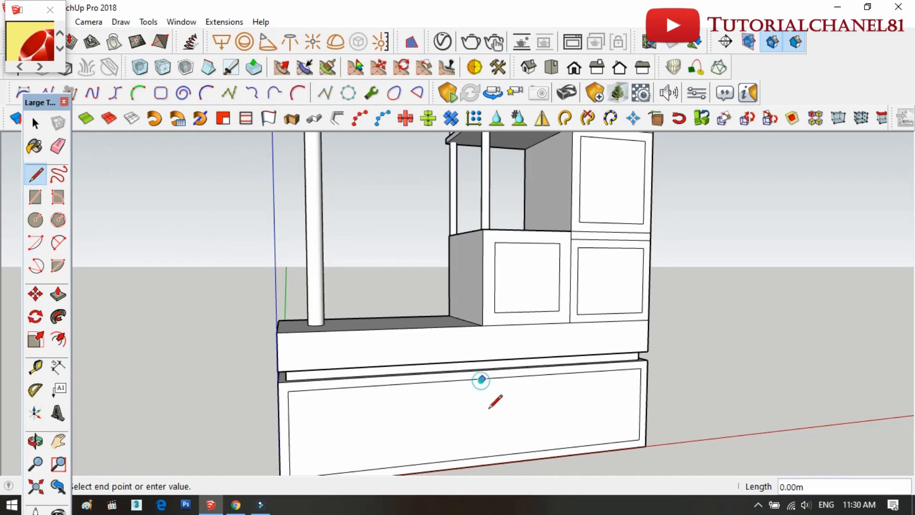
pyautogui.click(487, 455)
pyautogui.click(381, 384)
pyautogui.hotkey('ctrl', 'z')
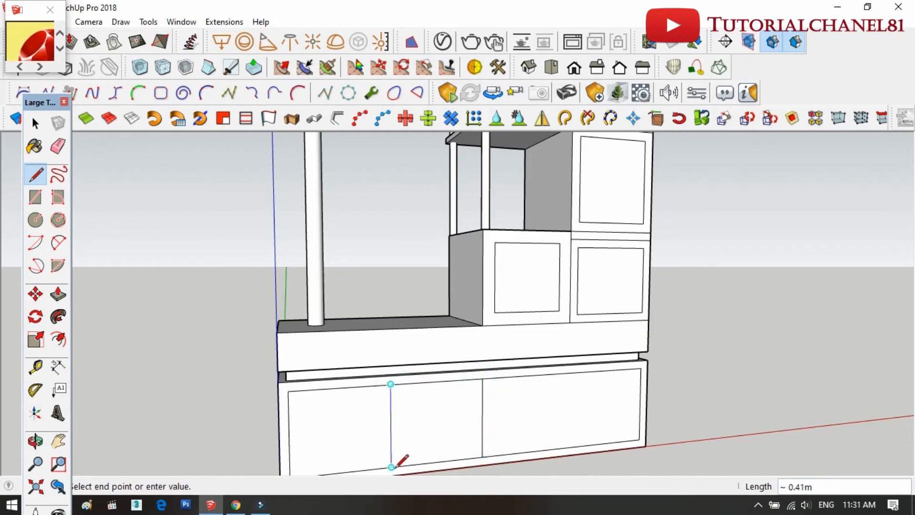
pyautogui.click(566, 372)
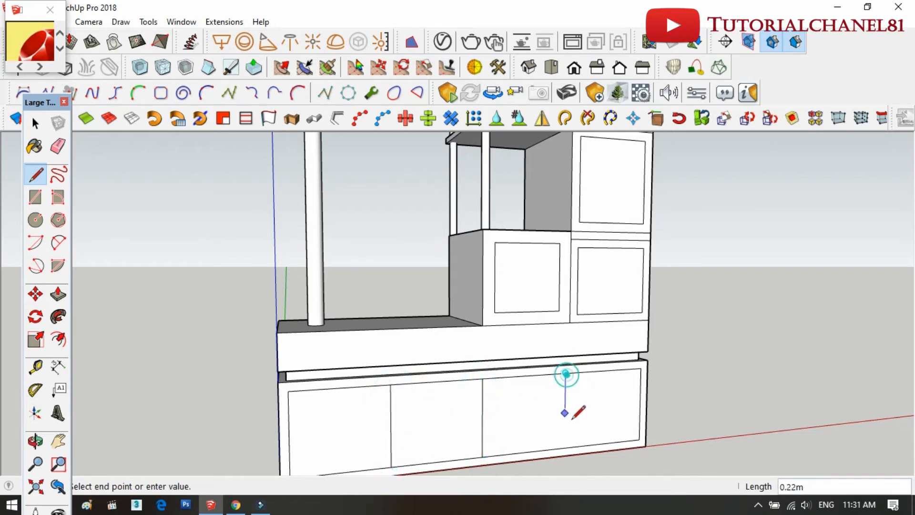
# Step: Offset the outlines of the base's four front panels inward by the same small distance
pyautogui.click(57, 340)
pyautogui.click(342, 443)
pyautogui.click(362, 465)
pyautogui.doubleClick(405, 444)
pyautogui.doubleClick(525, 436)
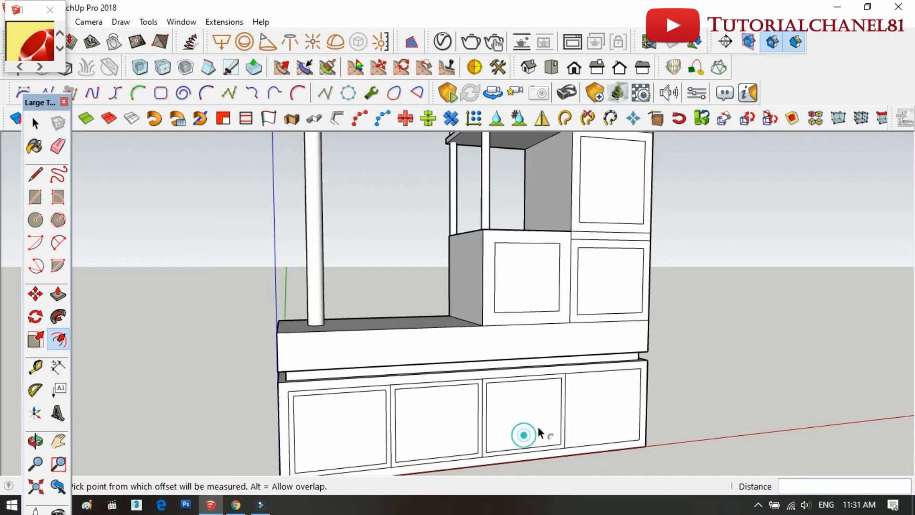
pyautogui.doubleClick(594, 414)
pyautogui.moveTo(638, 430); pyautogui.dragTo(636, 296, button='middle')
pyautogui.scroll(-2, 635, 296)
pyautogui.scroll(-2, 414, 418)
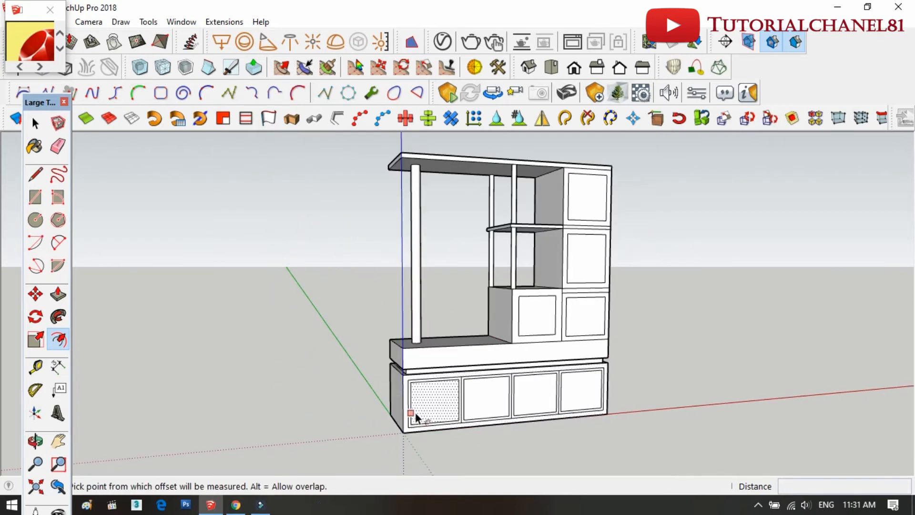
# Step: Erase a leftover edge on the cabinet
pyautogui.click(37, 441)
pyautogui.moveTo(374, 352); pyautogui.dragTo(154, 218)
pyautogui.click(58, 145)
pyautogui.moveTo(389, 313); pyautogui.dragTo(395, 342)
pyautogui.click(35, 441)
pyautogui.moveTo(148, 411)
pyautogui.mouseDown()
pyautogui.moveTo(327, 378)
pyautogui.moveTo(398, 326)
pyautogui.mouseUp()
pyautogui.moveTo(607, 327); pyautogui.dragTo(546, 321)
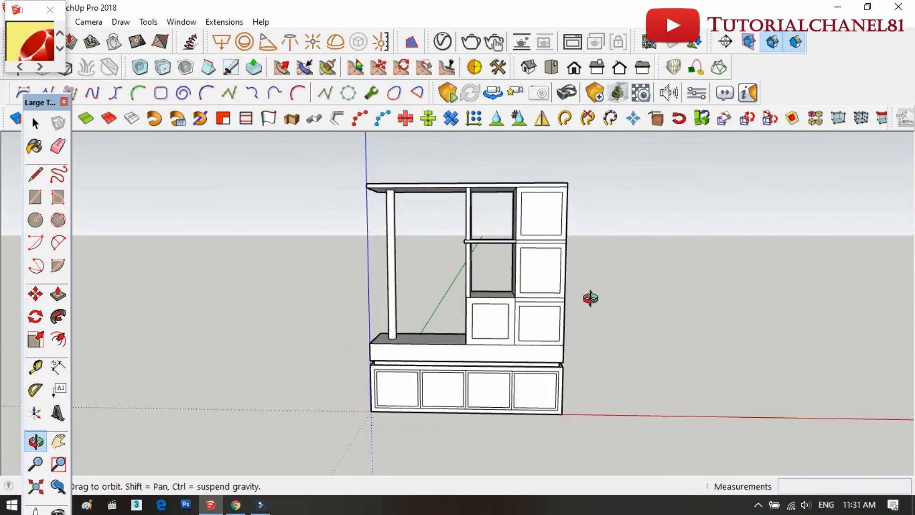
# Step: Copy the eight inner panel faces of the tower, step and base about 2.56 m away along the red axis
pyautogui.scroll(3, 591, 298)
pyautogui.moveTo(425, 270); pyautogui.dragTo(487, 299)
pyautogui.scroll(3, 496, 285)
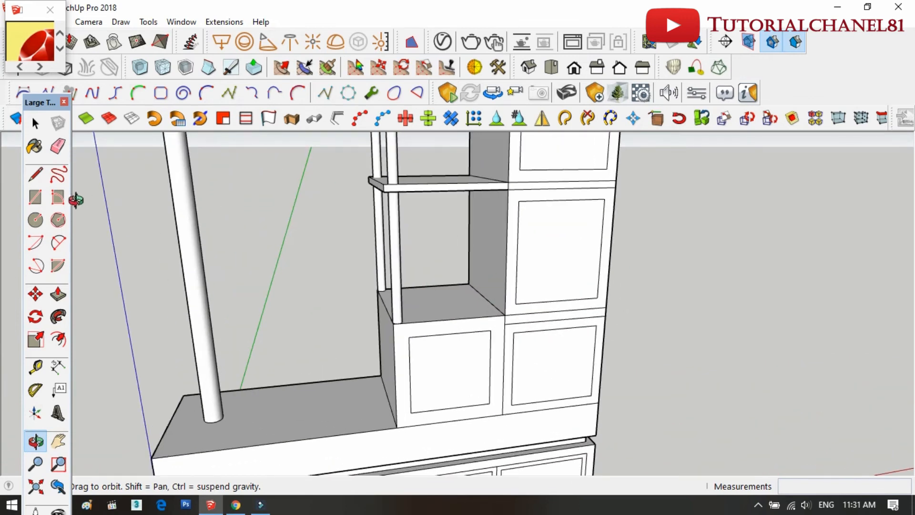
pyautogui.click(36, 123)
pyautogui.click(547, 157)
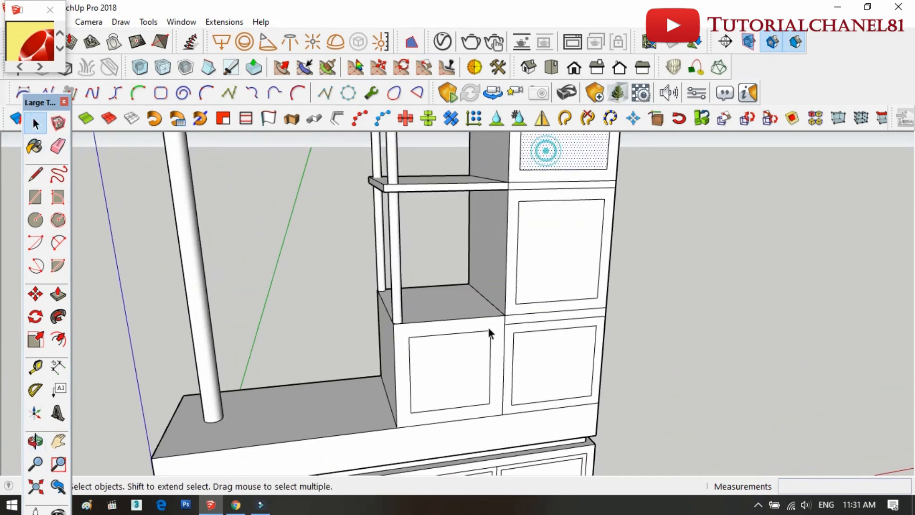
pyautogui.scroll(-4, 490, 329)
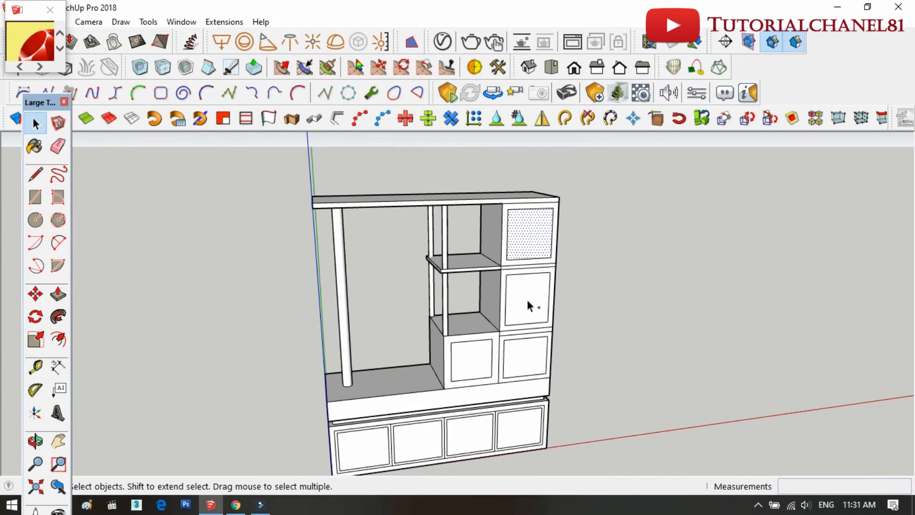
pyautogui.keyDown('shift'); pyautogui.click(419, 434); pyautogui.keyUp('shift')
pyautogui.keyDown('shift'); pyautogui.click(367, 442); pyautogui.keyUp('shift')
pyautogui.click(36, 295)
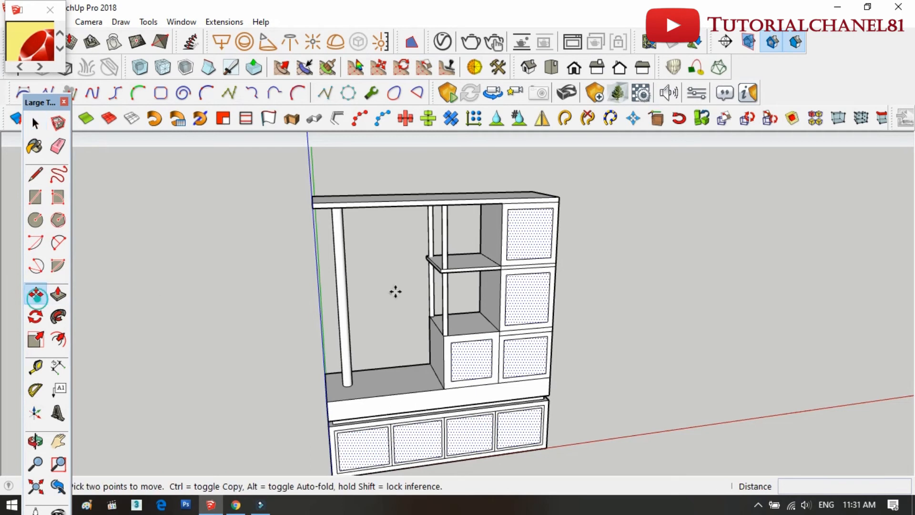
pyautogui.click(524, 253)
pyautogui.press('ctrl')
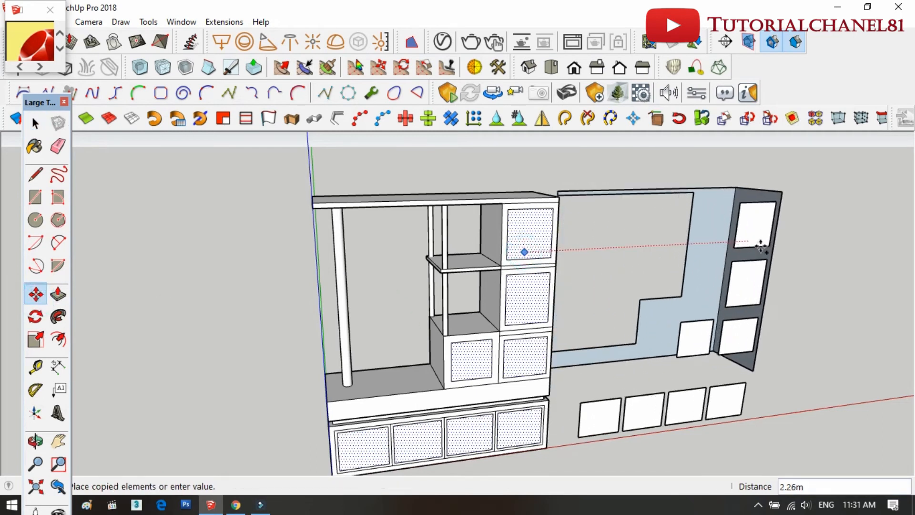
pyautogui.click(767, 249)
# Step: Delete the extra cabinet side and back faces copied along with the panels, keeping only the eight separate panels
pyautogui.click(36, 123)
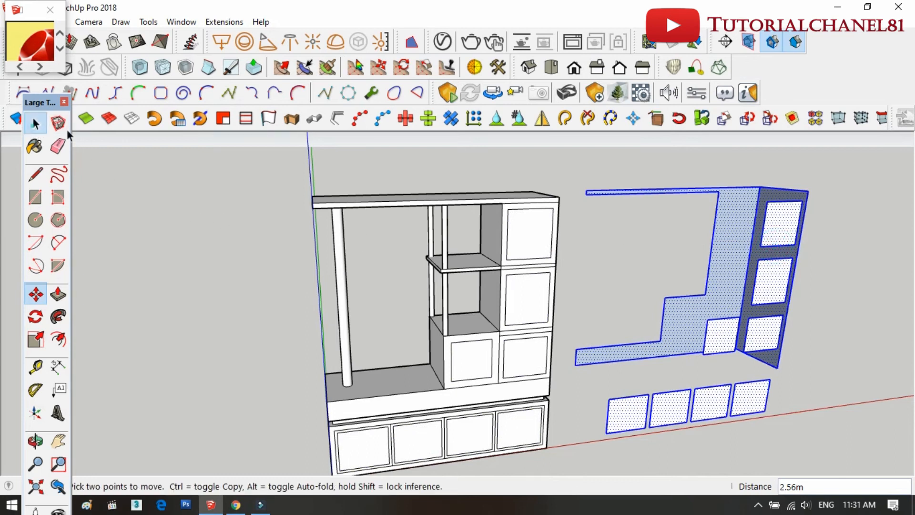
pyautogui.click(446, 160)
pyautogui.tripleClick(740, 222)
pyautogui.press('Delete')
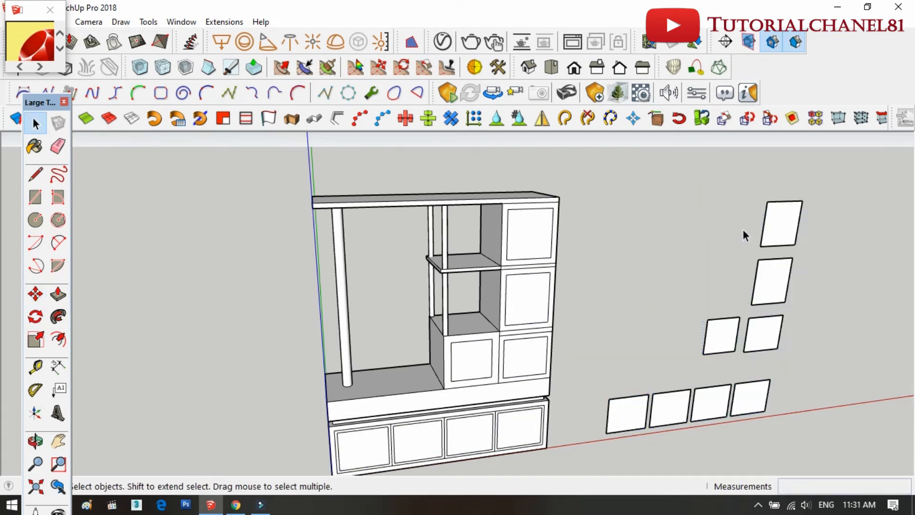
# Step: Push the inner faces of the tower's three panels and the step's panel about 0.48 m inward to form open compartments
pyautogui.click(530, 238)
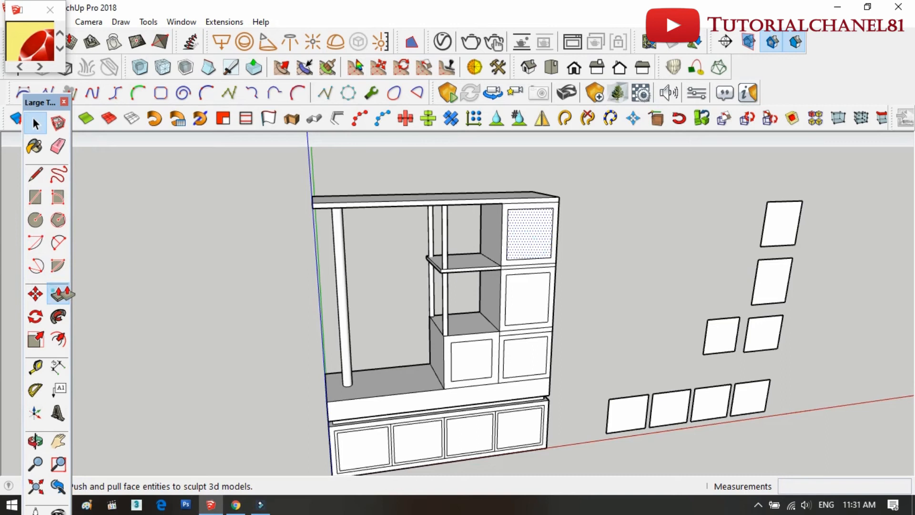
pyautogui.click(58, 295)
pyautogui.click(528, 249)
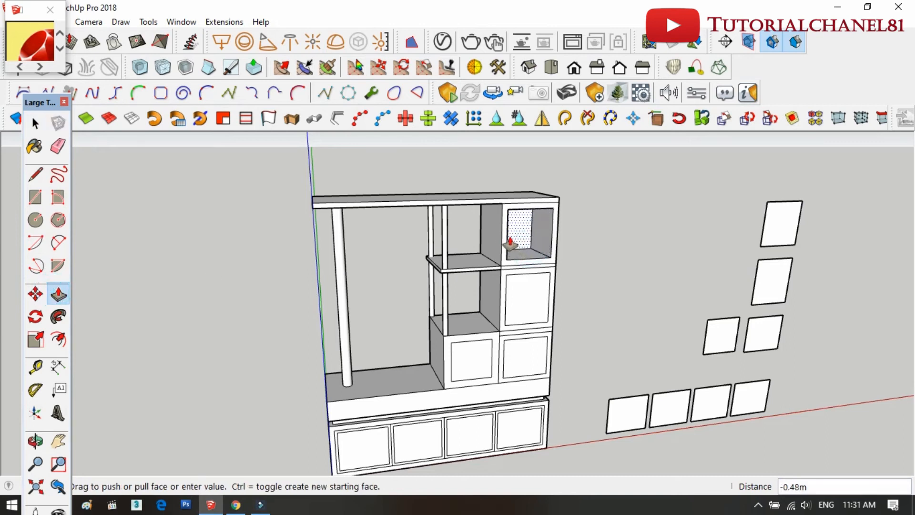
pyautogui.click(509, 240)
pyautogui.doubleClick(529, 286)
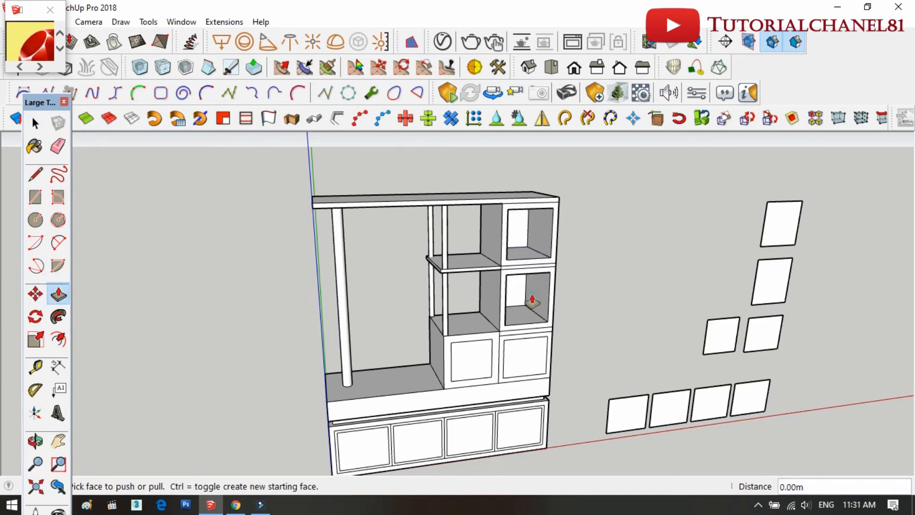
pyautogui.doubleClick(528, 362)
pyautogui.doubleClick(479, 359)
# Step: Push the inner faces of the base's four panels inward to form open compartments, the last one about 0.55 m deep
pyautogui.doubleClick(522, 427)
pyautogui.doubleClick(471, 433)
pyautogui.click(420, 428)
pyautogui.click(441, 452)
pyautogui.scroll(3, 422, 460)
pyautogui.click(427, 435)
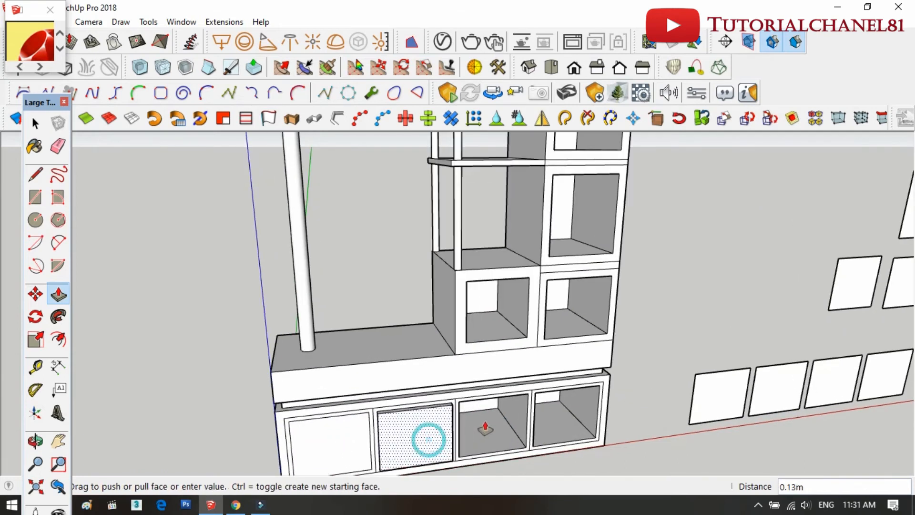
pyautogui.click(494, 410)
pyautogui.click(365, 435)
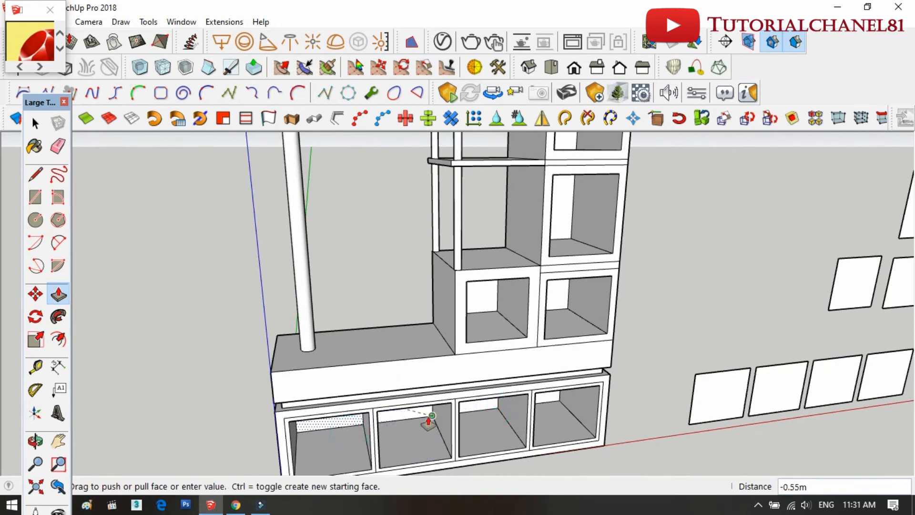
pyautogui.click(426, 416)
pyautogui.scroll(-3, 154, 196)
pyautogui.click(35, 123)
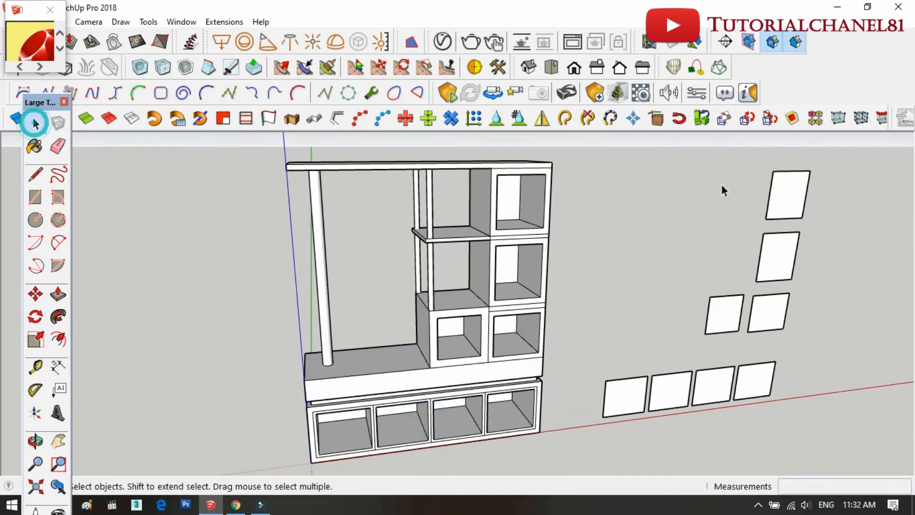
pyautogui.scroll(3, 791, 203)
pyautogui.click(791, 202)
pyautogui.doubleClick(787, 203)
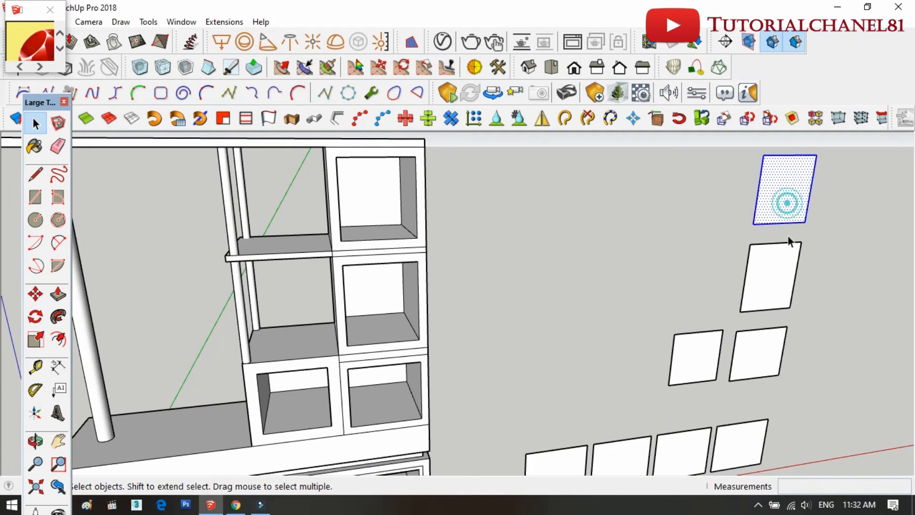
pyautogui.keyDown('ctrl'); pyautogui.doubleClick(786, 253); pyautogui.keyUp('ctrl')
pyautogui.click(685, 254)
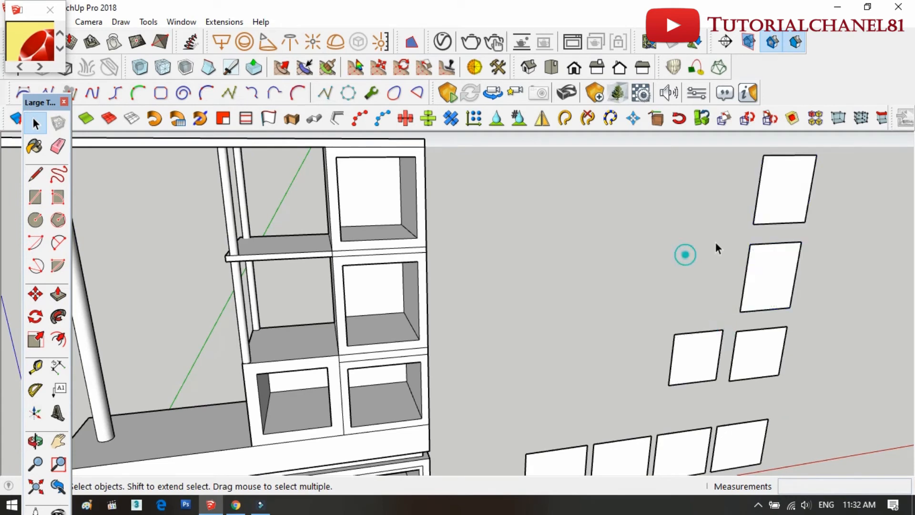
# Step: Paint all eight separate door panels with Translucent Glass Dark Green from the Glass and Mirrors materials
pyautogui.click(769, 211)
pyautogui.click(33, 145)
pyautogui.scroll(-4, 803, 299)
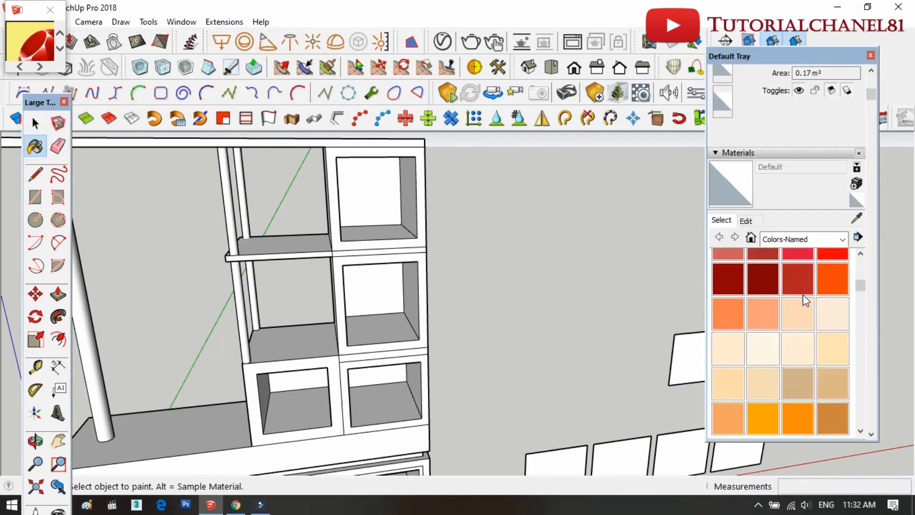
pyautogui.click(784, 240)
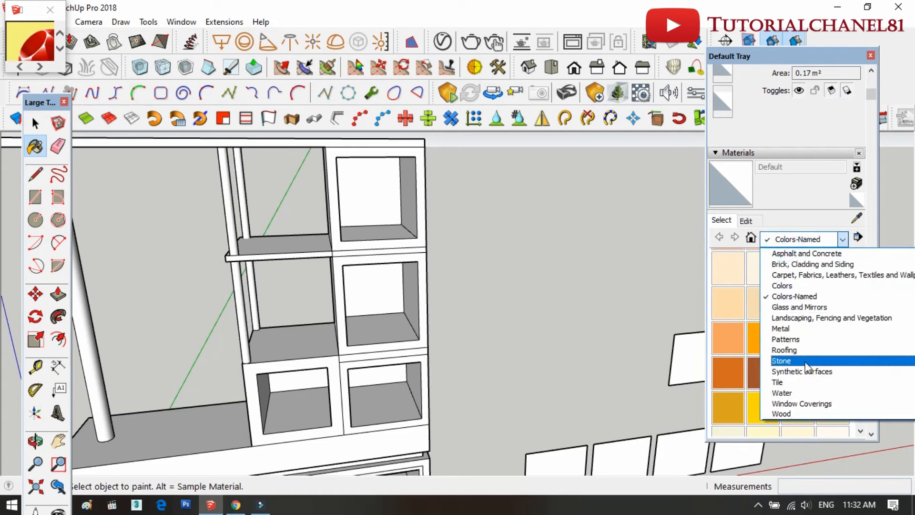
pyautogui.click(799, 307)
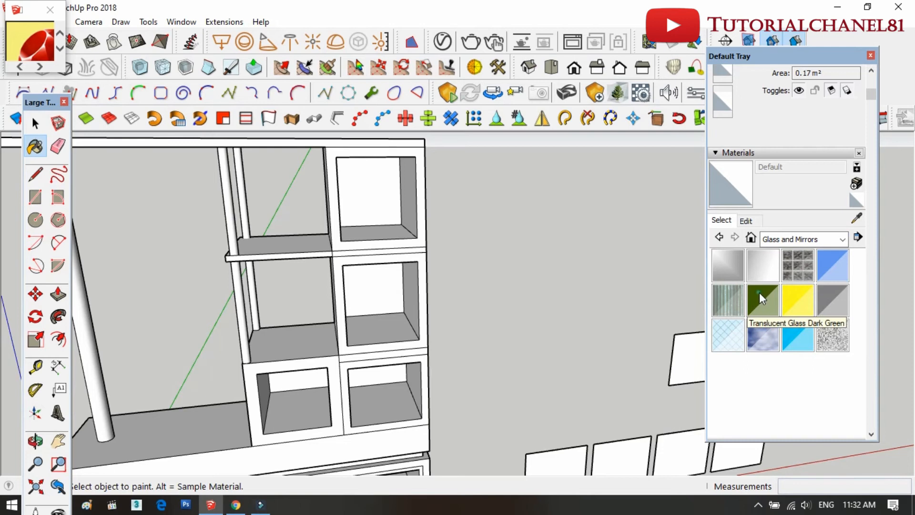
pyautogui.click(761, 293)
pyautogui.scroll(-3, 653, 337)
pyautogui.click(598, 422)
pyautogui.click(636, 422)
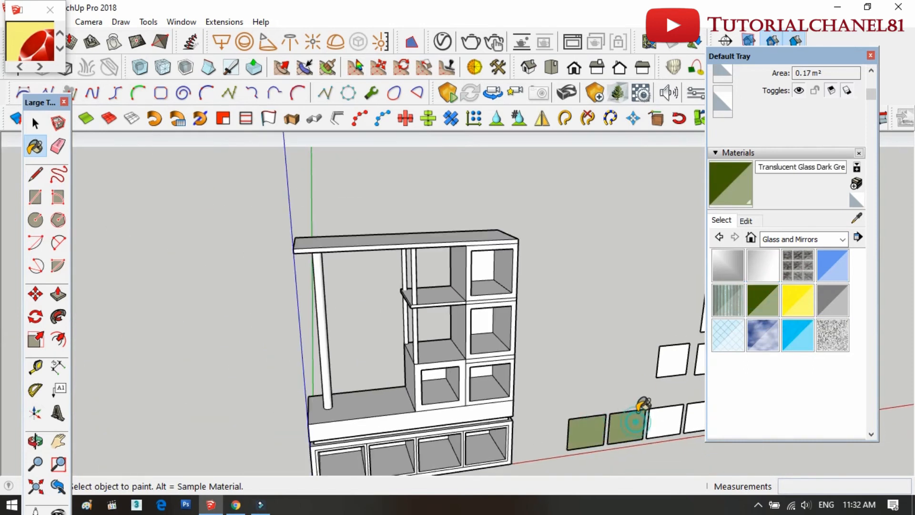
pyautogui.scroll(-2, 619, 355)
pyautogui.scroll(5, 591, 370)
pyautogui.click(583, 376)
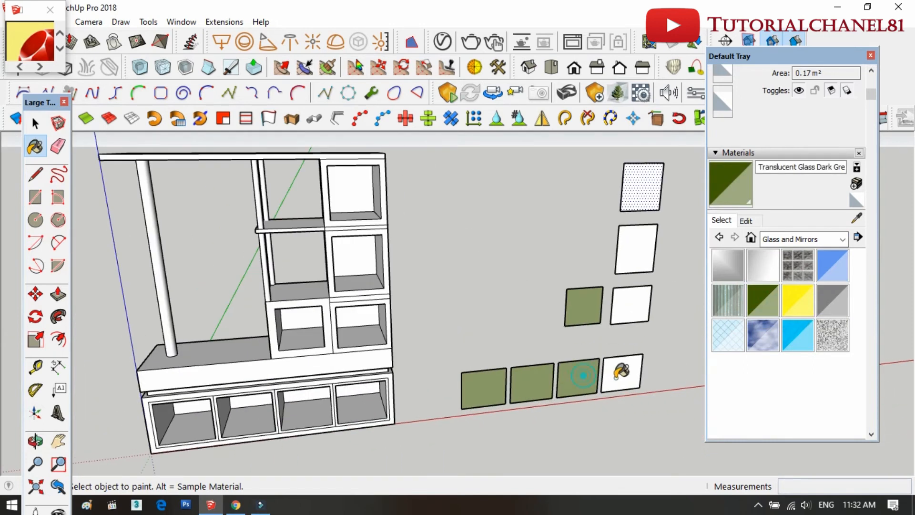
pyautogui.click(639, 249)
pyautogui.click(642, 187)
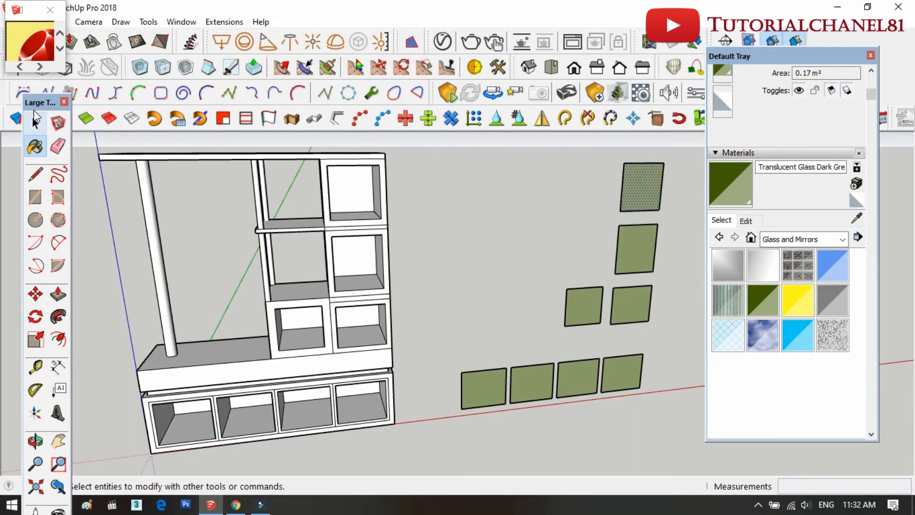
# Step: Group the eight green glass door panels together
pyautogui.click(35, 123)
pyautogui.scroll(-2, 562, 268)
pyautogui.moveTo(481, 143); pyautogui.dragTo(672, 428)
pyautogui.rightClick(611, 348)
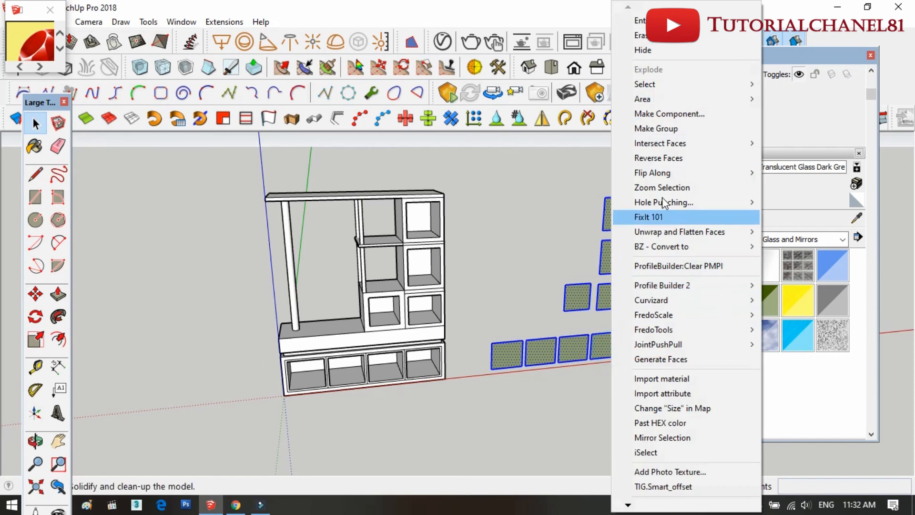
pyautogui.click(663, 128)
pyautogui.scroll(3, 401, 361)
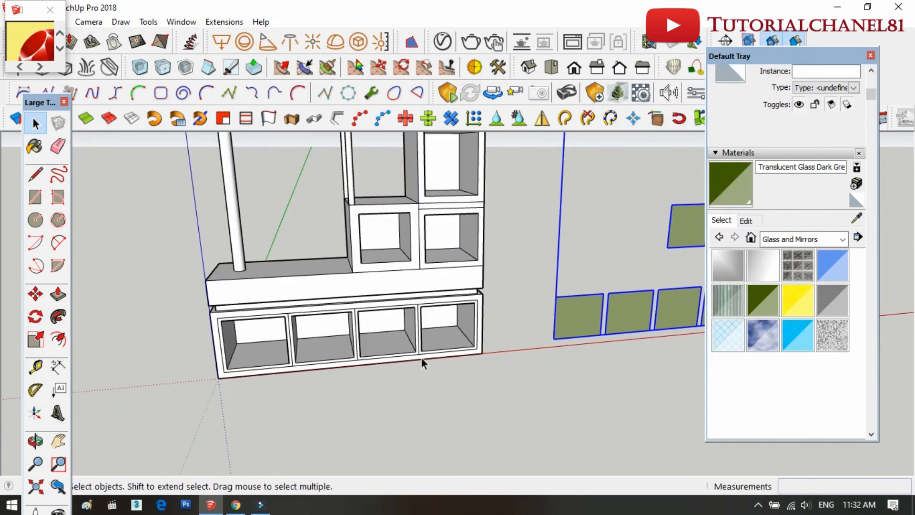
pyautogui.tripleClick(379, 348)
pyautogui.moveTo(380, 348); pyautogui.dragTo(465, 413, button='middle')
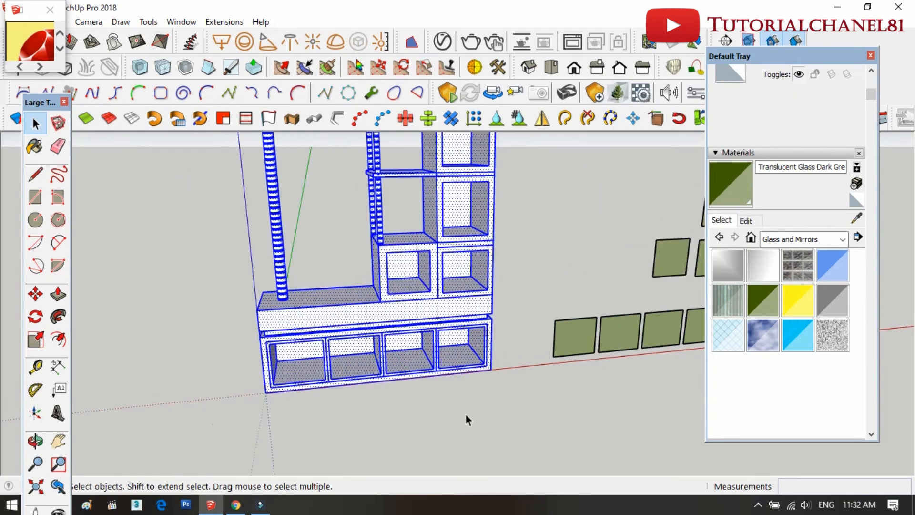
pyautogui.scroll(-3, 503, 302)
pyautogui.click(503, 301)
pyautogui.scroll(5, 353, 319)
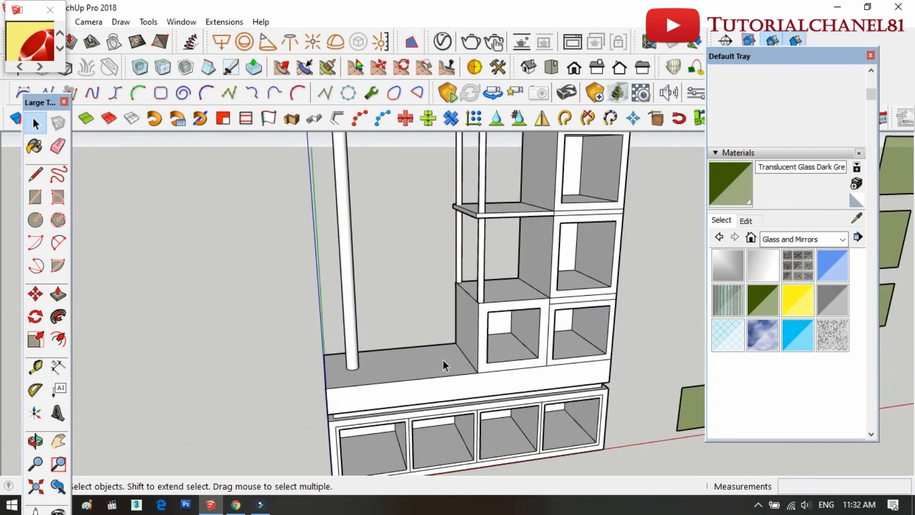
pyautogui.scroll(-3, 443, 362)
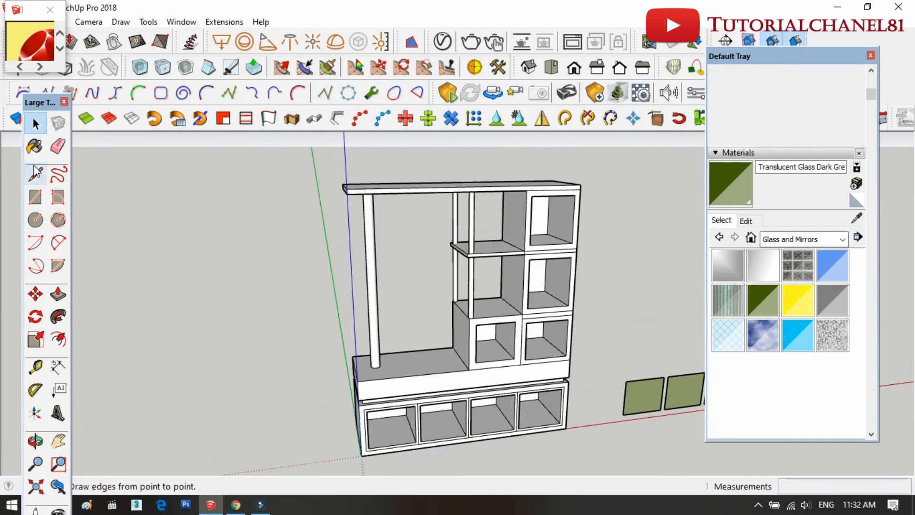
# Step: Choose Wood Veneer 01 from the Wood materials and paint the base cabinet's outer front frame with it
pyautogui.click(778, 241)
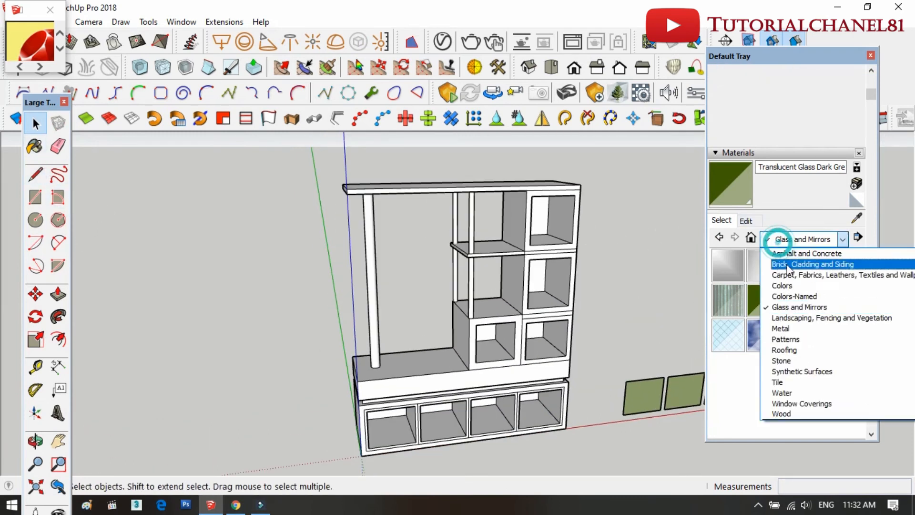
pyautogui.click(792, 296)
pyautogui.click(801, 239)
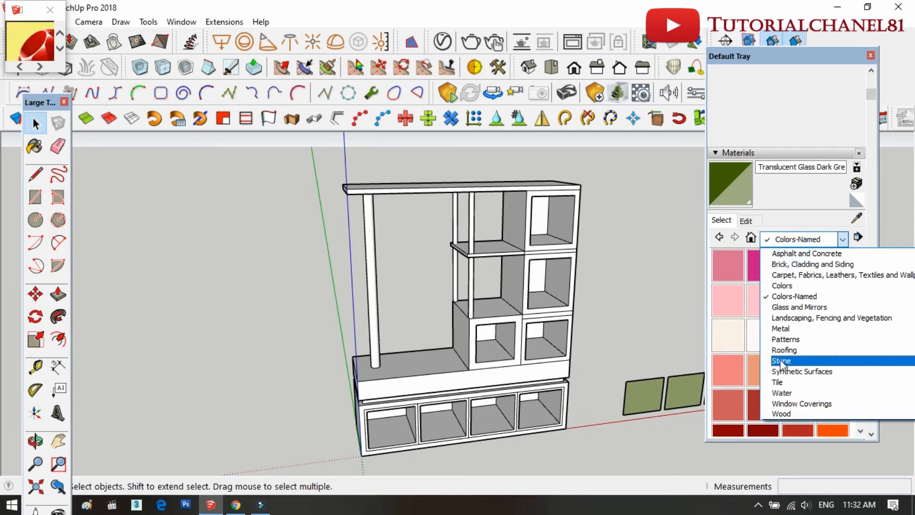
pyautogui.click(782, 413)
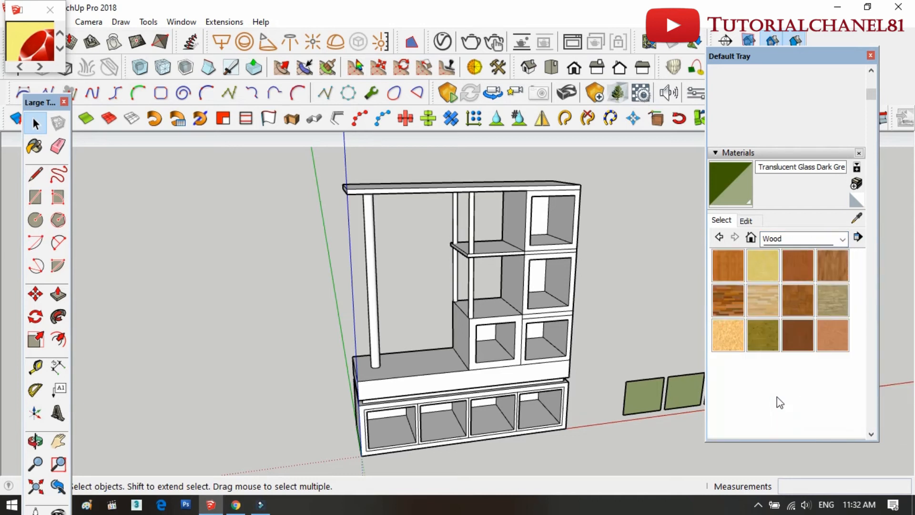
pyautogui.click(802, 348)
pyautogui.scroll(6, 480, 368)
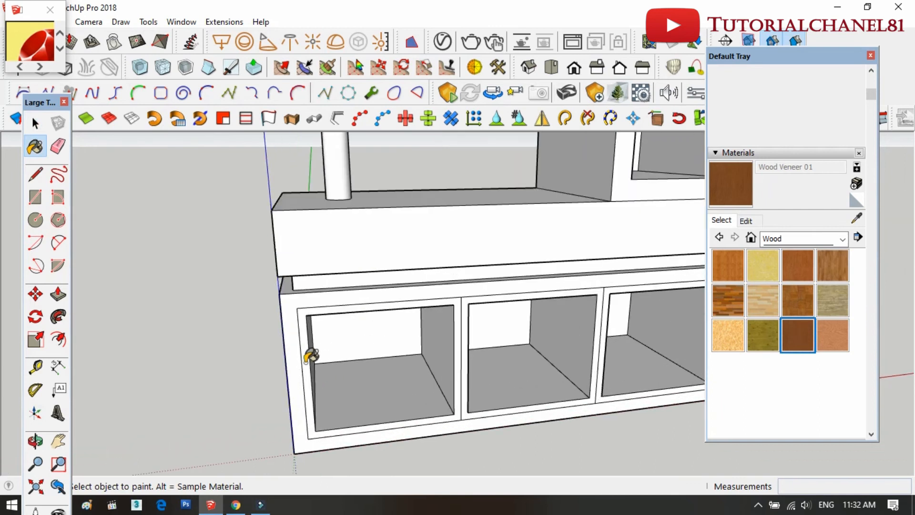
pyautogui.click(299, 344)
pyautogui.scroll(2, 309, 280)
# Step: Paint the front and top faces of the slab above the base with Wood Veneer 01
pyautogui.click(393, 232)
pyautogui.scroll(-6, 502, 322)
pyautogui.scroll(2, 416, 310)
pyautogui.scroll(1, 423, 302)
pyautogui.click(467, 343)
pyautogui.click(494, 278)
pyautogui.scroll(-4, 476, 286)
pyautogui.scroll(3, 521, 257)
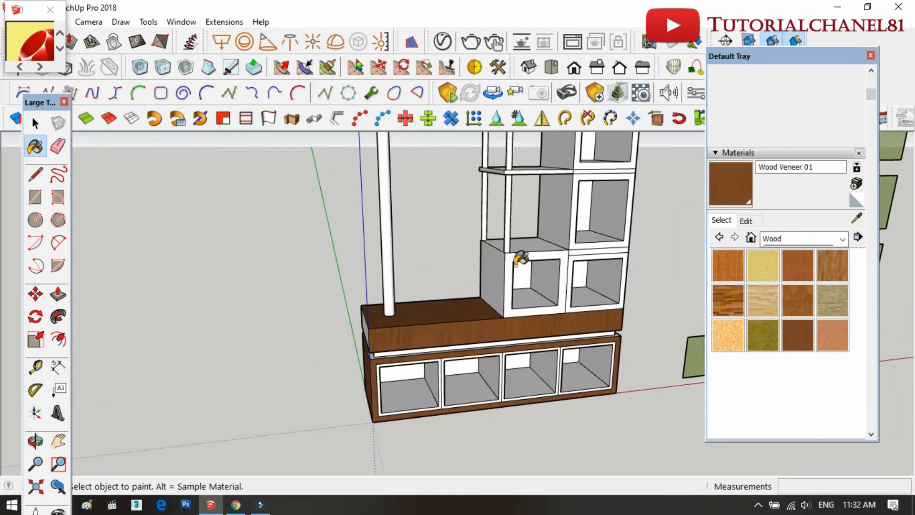
# Step: Paint the step's side and top, the tower's inner side faces and the shelf's top with Wood Veneer 01
pyautogui.click(498, 278)
pyautogui.scroll(2, 579, 243)
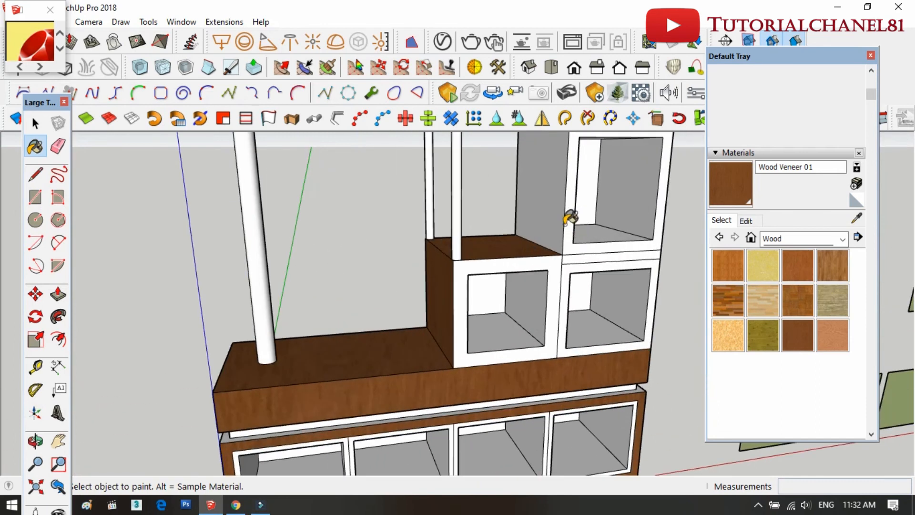
pyautogui.click(550, 219)
pyautogui.scroll(-4, 549, 335)
pyautogui.scroll(2, 540, 236)
pyautogui.click(556, 213)
pyautogui.click(527, 244)
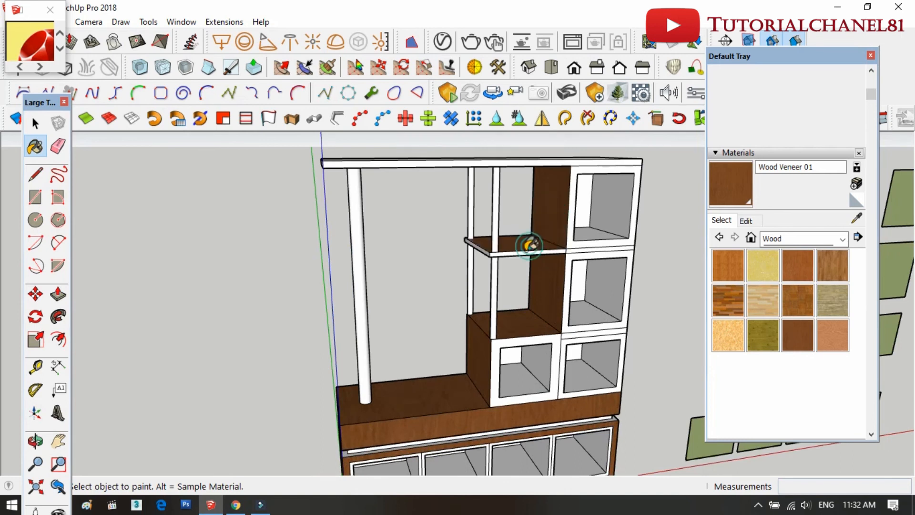
pyautogui.scroll(3, 524, 248)
# Step: Paint the underside of the shelf with Wood Veneer 01
pyautogui.click(35, 442)
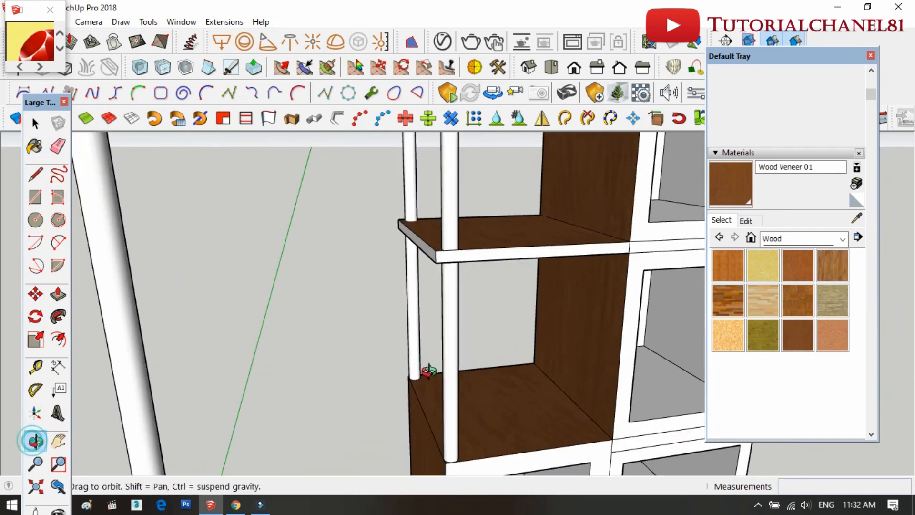
pyautogui.moveTo(442, 371); pyautogui.dragTo(553, 255)
pyautogui.click(741, 192)
pyautogui.click(593, 217)
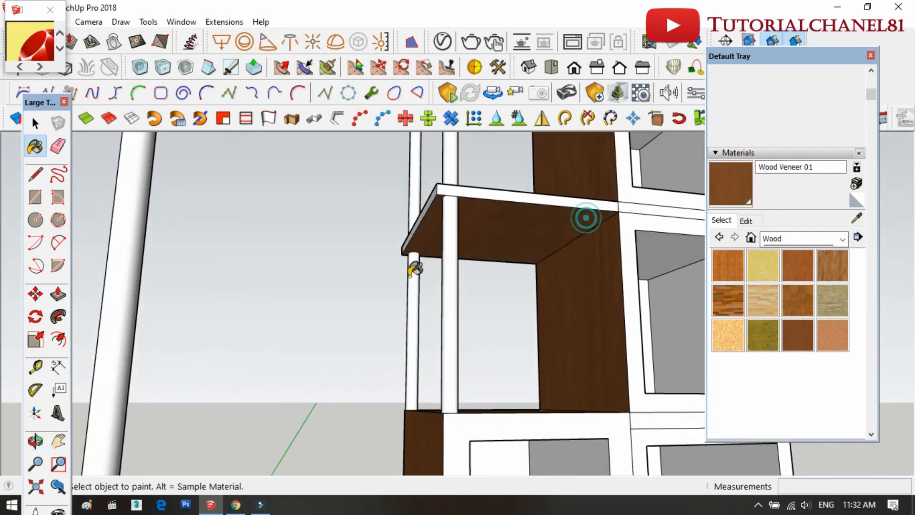
# Step: Paint the front frames of the step and the tower's three compartments with Wood Veneer 01
pyautogui.scroll(-4, 382, 274)
pyautogui.scroll(4, 486, 257)
pyautogui.click(492, 253)
pyautogui.click(480, 281)
pyautogui.scroll(-3, 491, 307)
pyautogui.scroll(3, 474, 393)
pyautogui.click(471, 398)
pyautogui.scroll(-3, 475, 395)
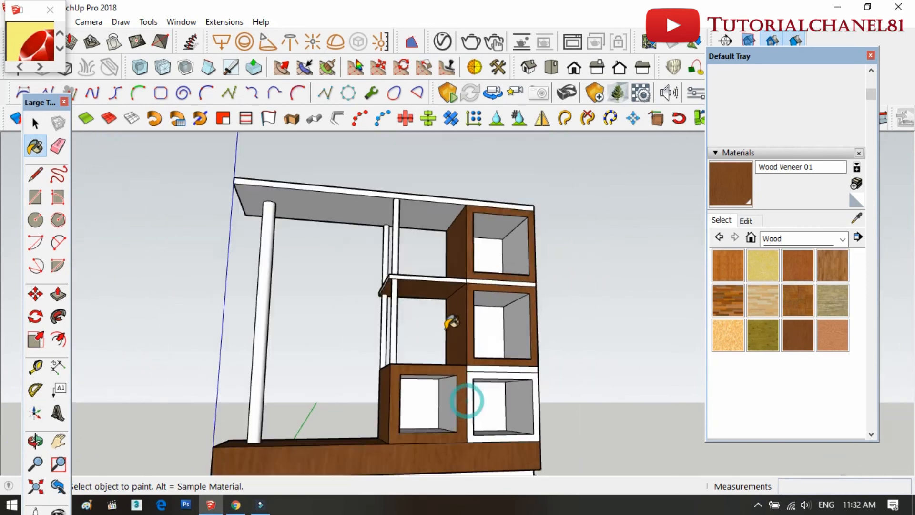
pyautogui.scroll(3, 473, 368)
pyautogui.click(467, 379)
pyautogui.scroll(-3, 453, 377)
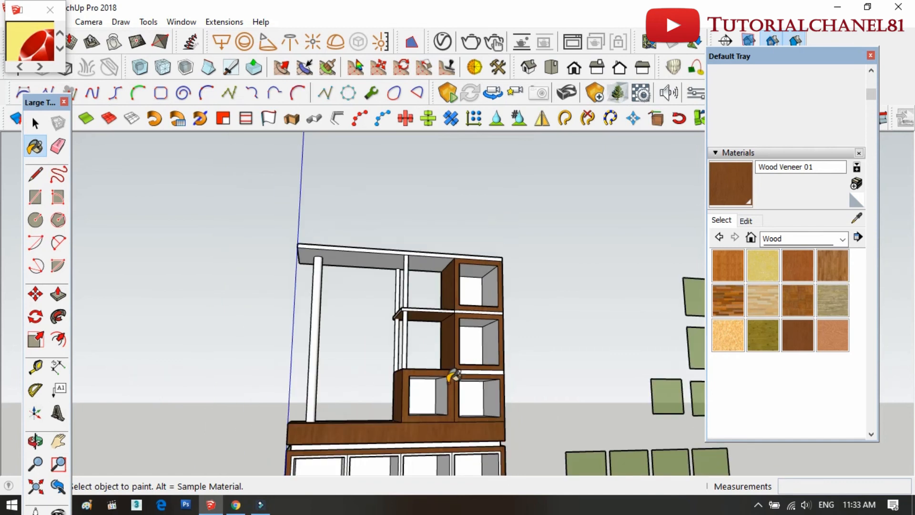
# Step: Paint the upper face of the cabinet's top board with Wood Veneer 01
pyautogui.click(35, 441)
pyautogui.moveTo(470, 310); pyautogui.dragTo(465, 241)
pyautogui.click(723, 190)
pyautogui.click(463, 256)
pyautogui.scroll(3, 458, 260)
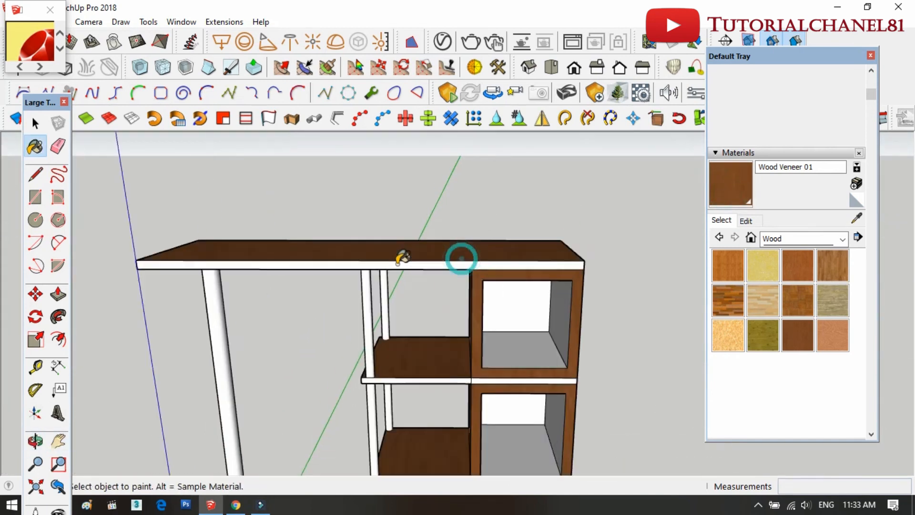
# Step: Paint the outer side faces of the tower and the base below it with Wood Veneer 01
pyautogui.click(35, 441)
pyautogui.moveTo(423, 298); pyautogui.dragTo(683, 213)
pyautogui.click(727, 202)
pyautogui.click(557, 311)
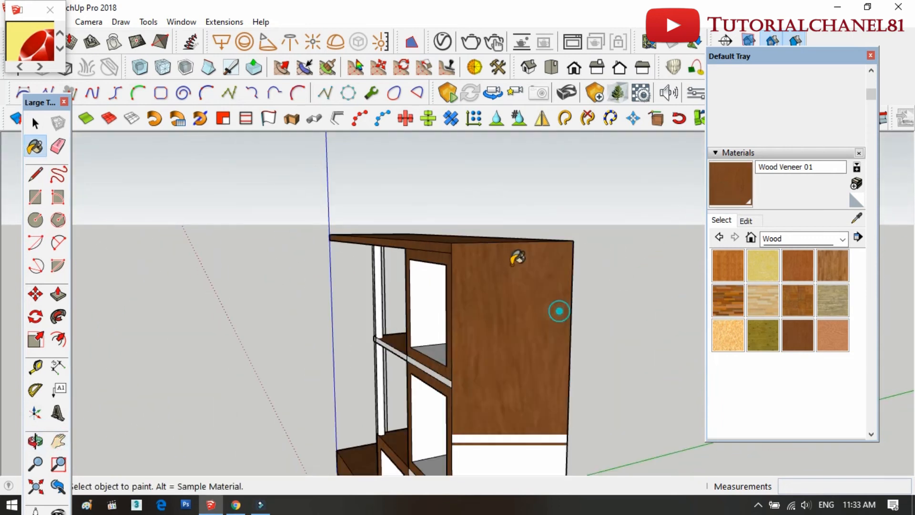
pyautogui.scroll(-5, 476, 215)
pyautogui.scroll(4, 483, 385)
pyautogui.click(480, 338)
pyautogui.scroll(2, 469, 340)
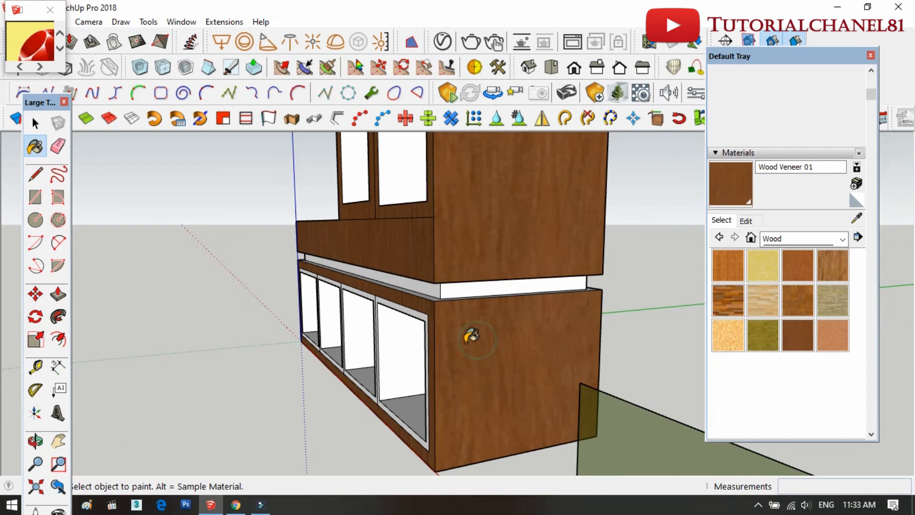
# Step: Paint the back faces of the base and tower and the shelf's rear edge with Wood Veneer 01
pyautogui.click(35, 441)
pyautogui.moveTo(457, 372)
pyautogui.mouseDown()
pyautogui.moveTo(272, 391)
pyautogui.moveTo(667, 258)
pyautogui.mouseUp()
pyautogui.click(728, 186)
pyautogui.click(497, 320)
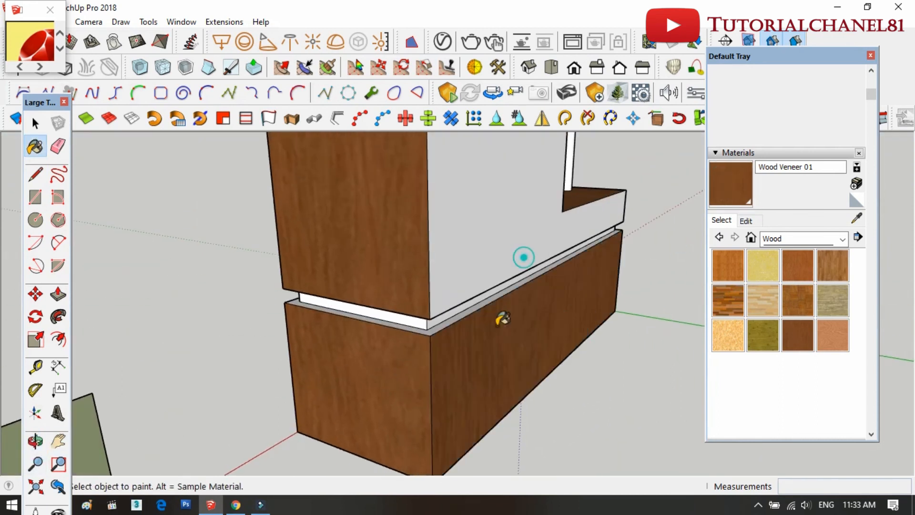
pyautogui.scroll(-4, 477, 362)
pyautogui.scroll(4, 438, 408)
pyautogui.scroll(-5, 405, 410)
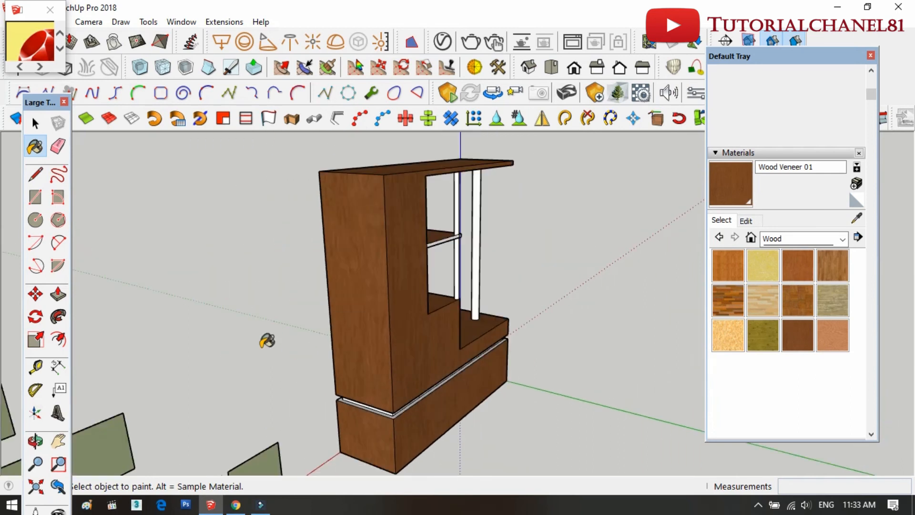
pyautogui.scroll(6, 449, 233)
pyautogui.click(444, 228)
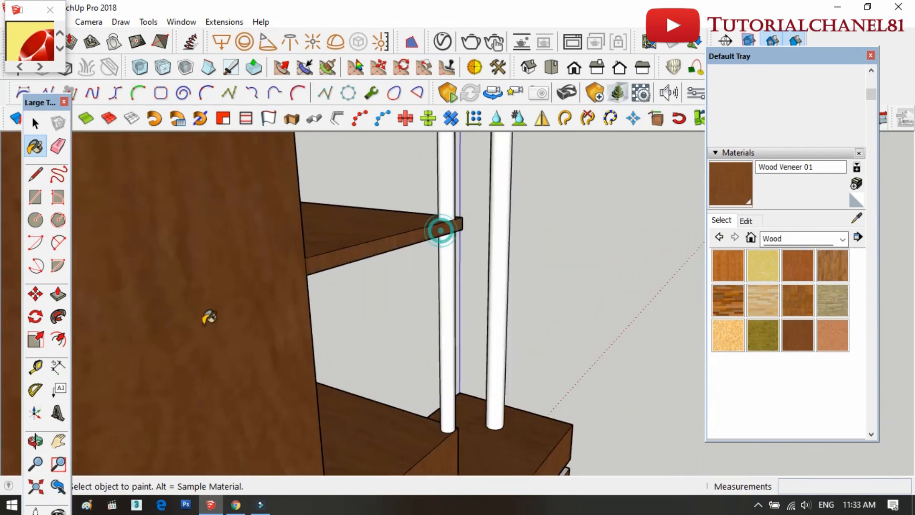
# Step: Examine the cabinet's compartments, shelf, top board and base from several angles for faces still unpainted
pyautogui.click(37, 448)
pyautogui.moveTo(199, 368); pyautogui.dragTo(463, 358)
pyautogui.scroll(-5, 389, 339)
pyautogui.moveTo(378, 342); pyautogui.dragTo(507, 278)
pyautogui.click(58, 147)
pyautogui.scroll(-2, 454, 204)
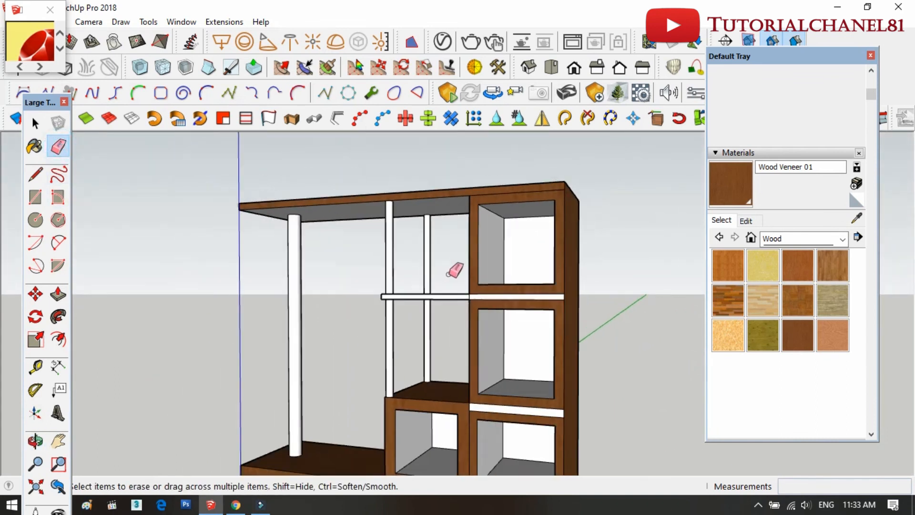
pyautogui.scroll(5, 476, 290)
pyautogui.scroll(-2, 484, 302)
pyautogui.scroll(-5, 505, 342)
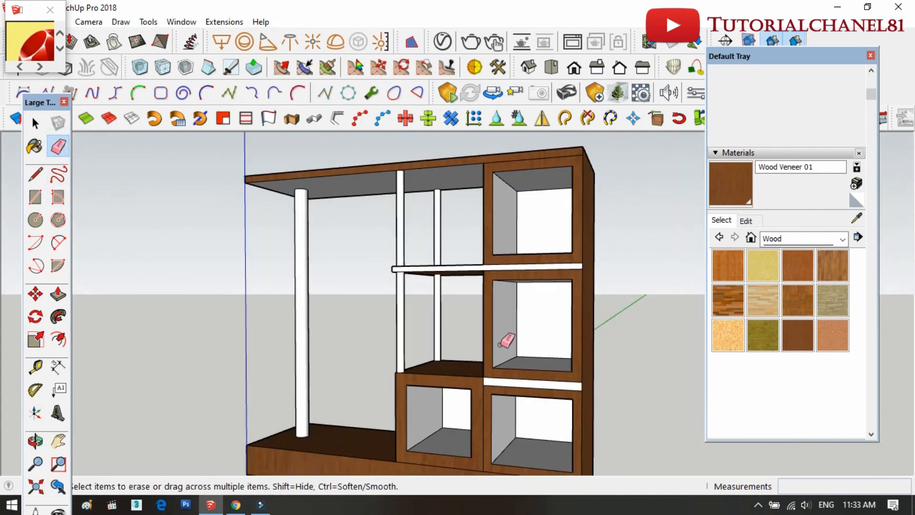
pyautogui.scroll(3, 496, 374)
pyautogui.scroll(-4, 539, 321)
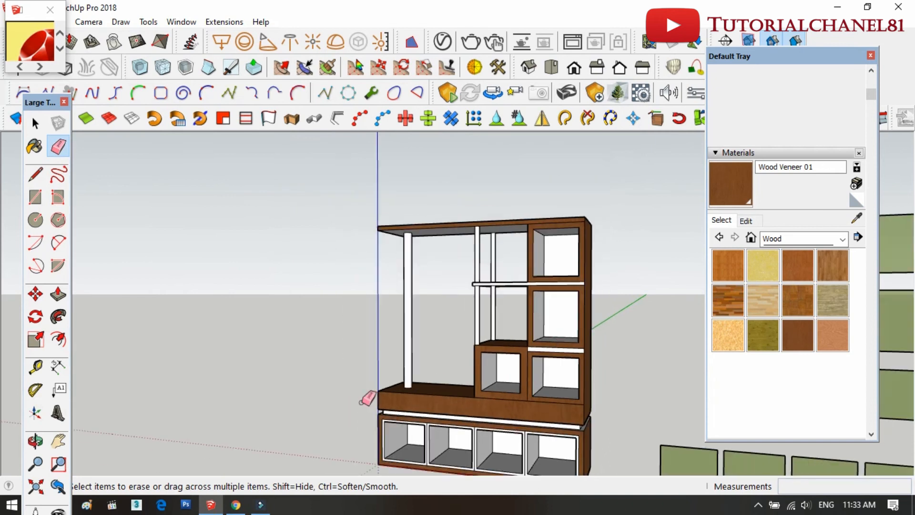
pyautogui.click(35, 441)
pyautogui.moveTo(417, 362); pyautogui.dragTo(516, 377)
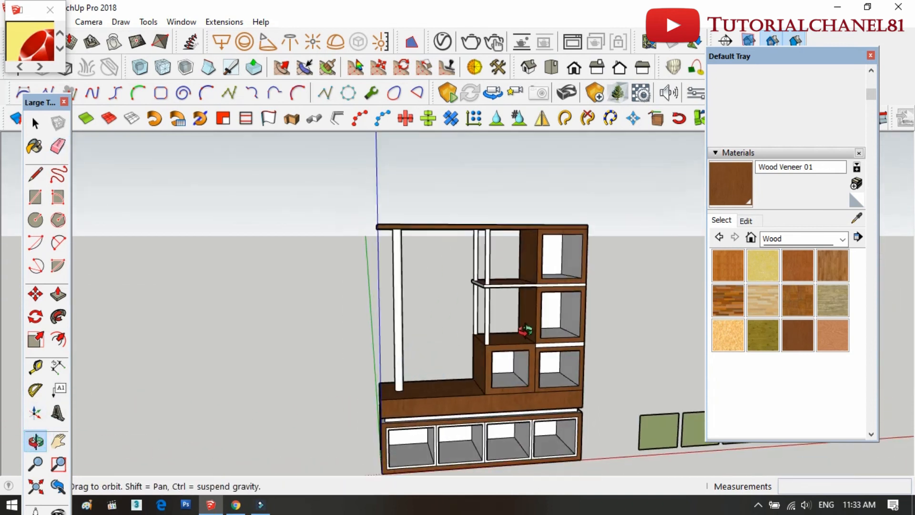
pyautogui.scroll(6, 533, 340)
pyautogui.scroll(-3, 642, 339)
pyautogui.scroll(-3, 643, 339)
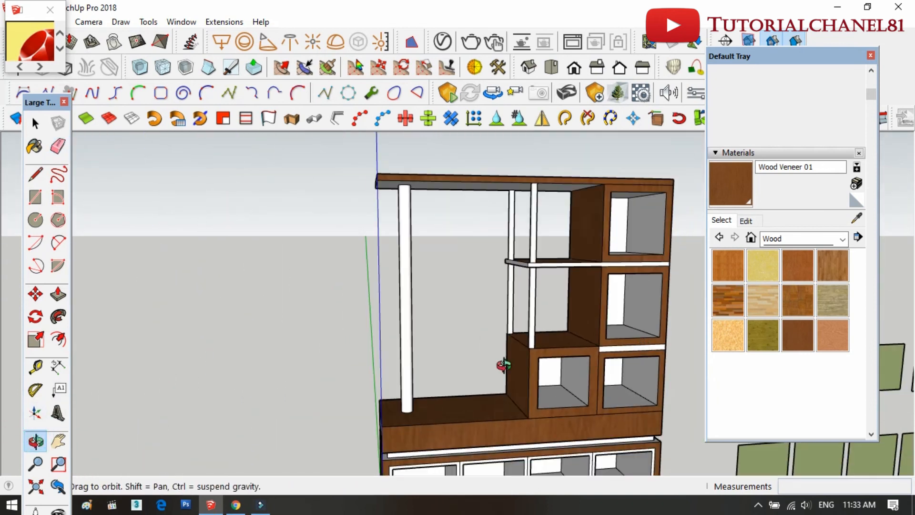
pyautogui.scroll(-3, 347, 309)
pyautogui.moveTo(385, 334); pyautogui.dragTo(444, 358)
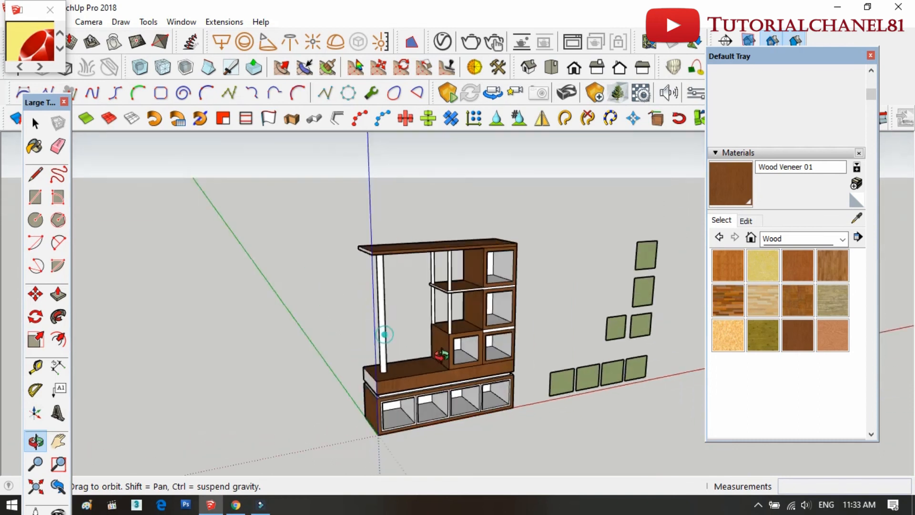
# Step: Paint the white end face of the base's upper slab with Wood Veneer 01
pyautogui.scroll(5, 692, 179)
pyautogui.click(719, 197)
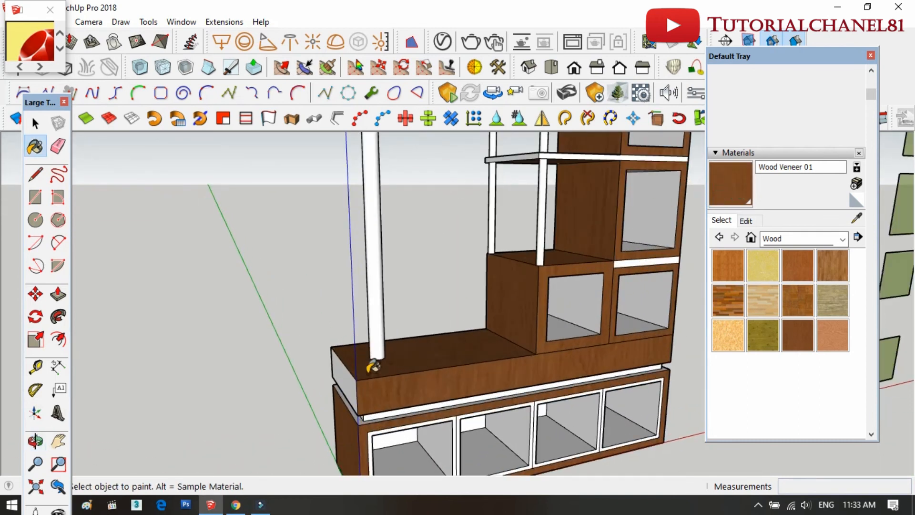
pyautogui.scroll(-6, 347, 375)
pyautogui.press('space')
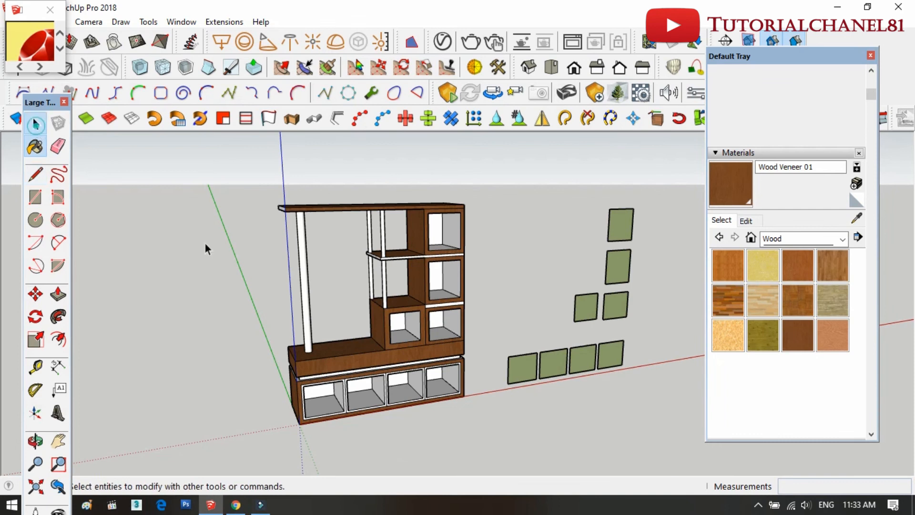
# Step: Move the green glass door panel group onto the cabinet, aligning its lower corner with the first base compartment's opening, and clear the selection
pyautogui.click(514, 368)
pyautogui.click(35, 294)
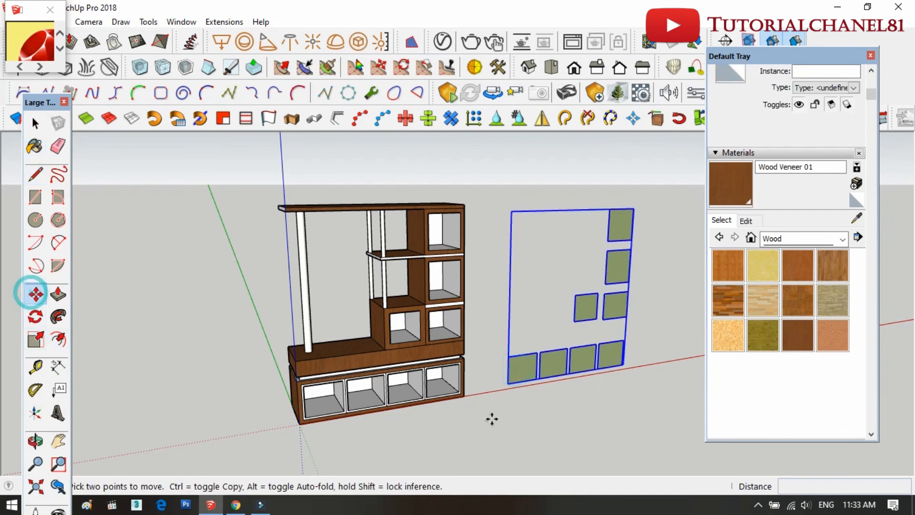
pyautogui.scroll(3, 511, 379)
pyautogui.click(514, 368)
pyautogui.scroll(5, 179, 419)
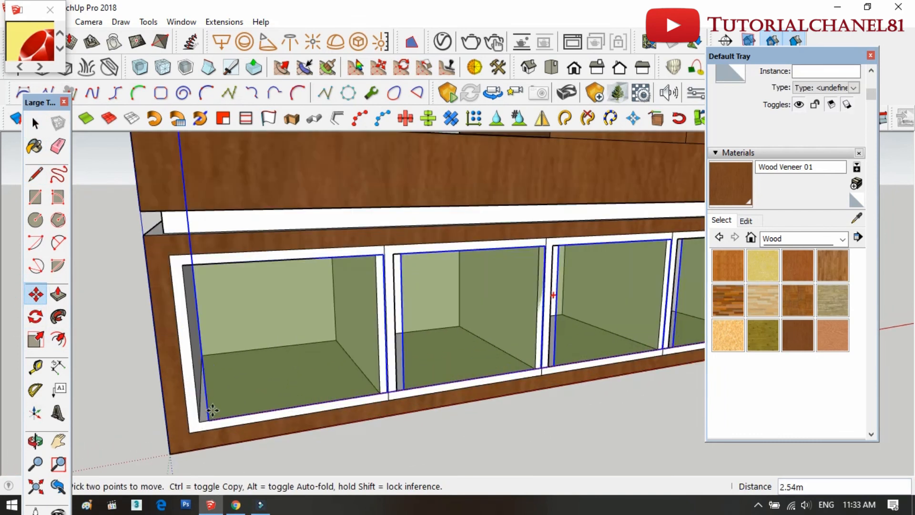
pyautogui.click(202, 421)
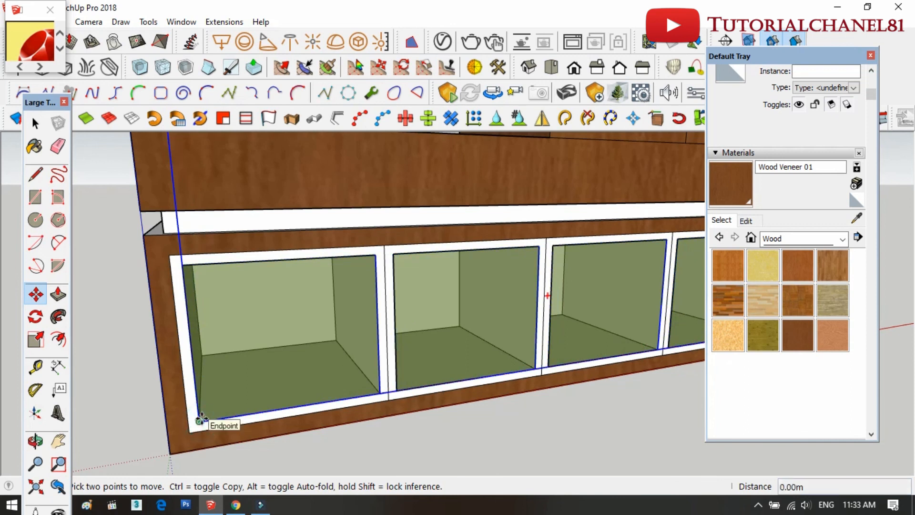
pyautogui.click(202, 420)
pyautogui.click(205, 425)
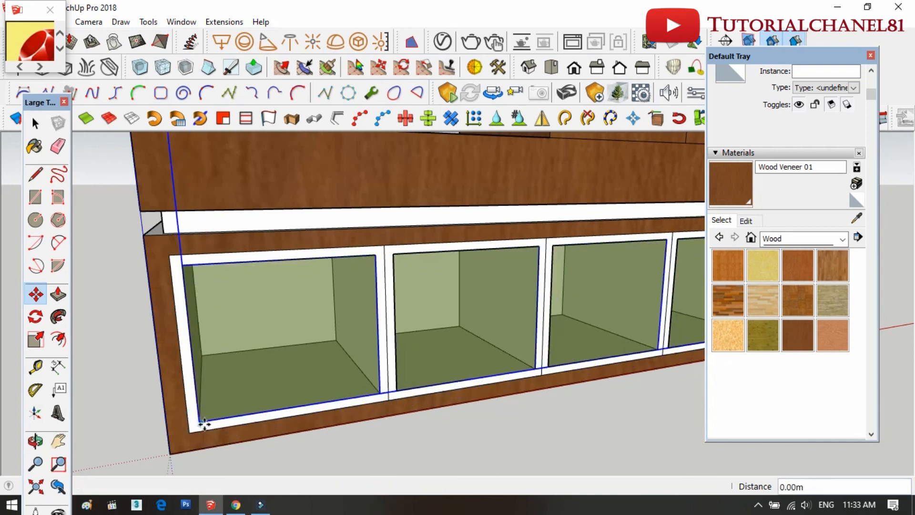
pyautogui.scroll(-5, 205, 425)
pyautogui.scroll(-2, 413, 341)
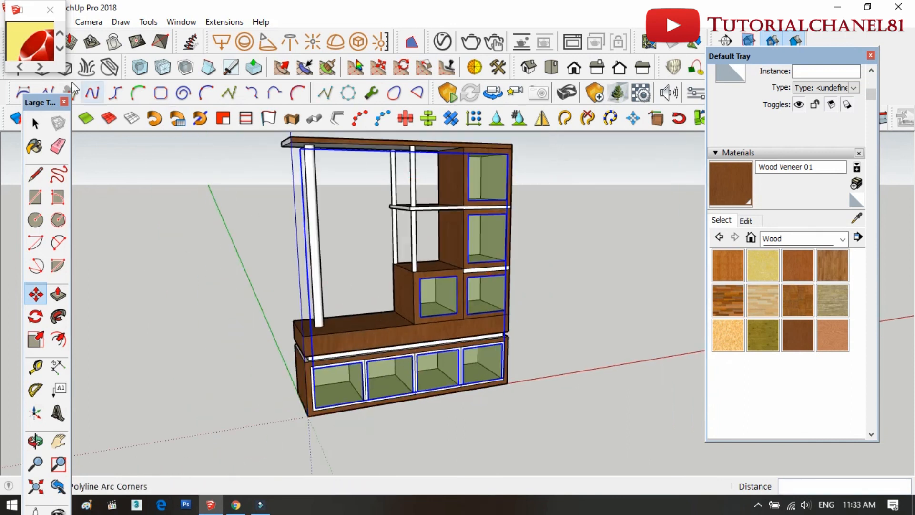
pyautogui.click(34, 125)
pyautogui.click(170, 181)
# Step: Paint the tall round post and the thin shelf posts with Metal Corrugated Shiny from the Metal materials
pyautogui.click(792, 239)
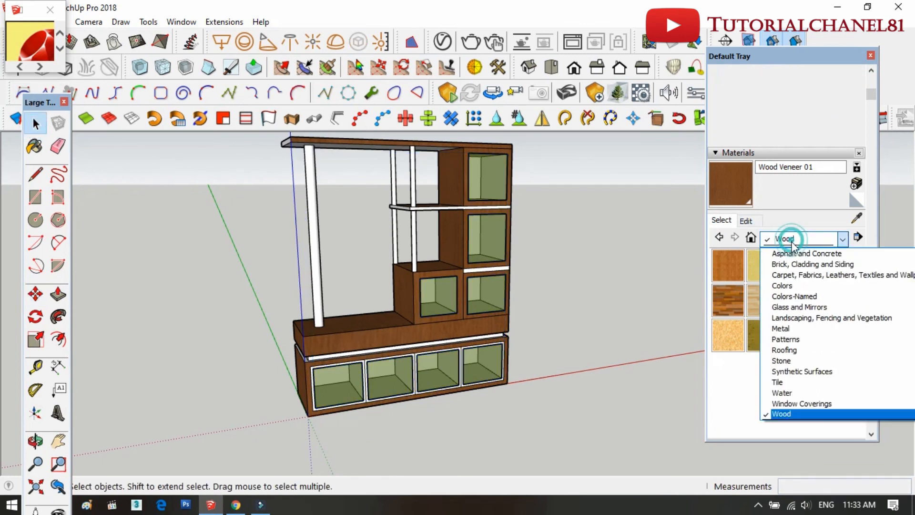
pyautogui.click(789, 329)
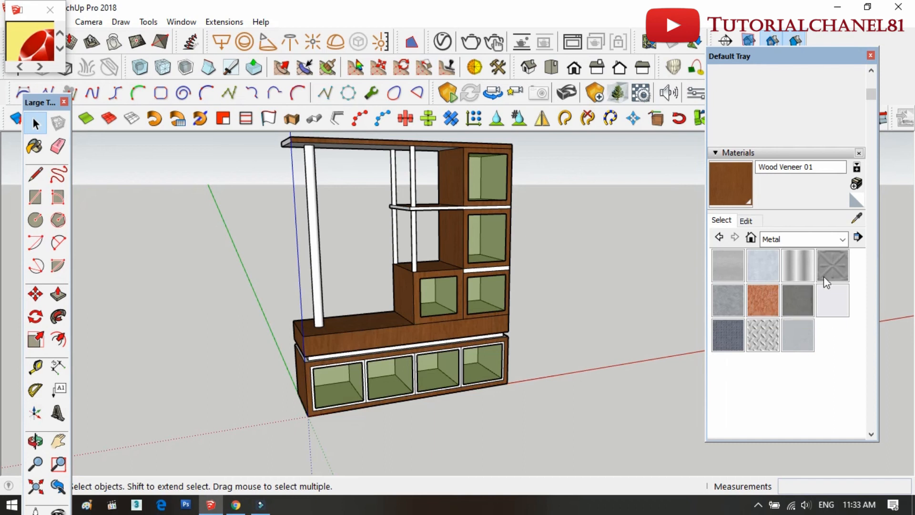
pyautogui.scroll(3, 312, 198)
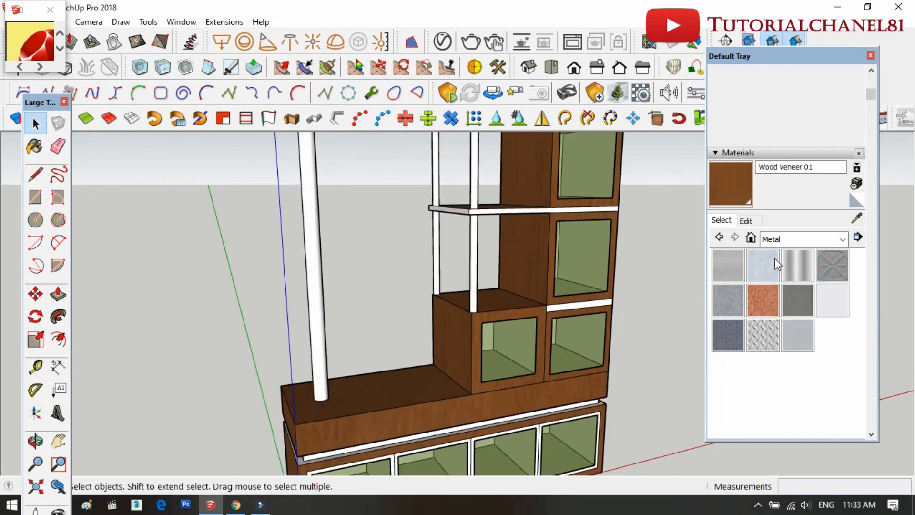
pyautogui.click(787, 262)
pyautogui.click(312, 203)
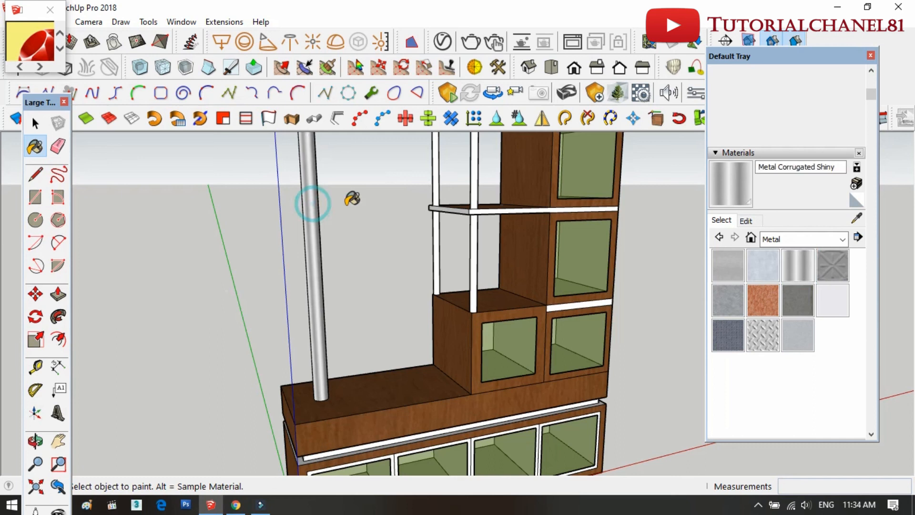
pyautogui.click(472, 190)
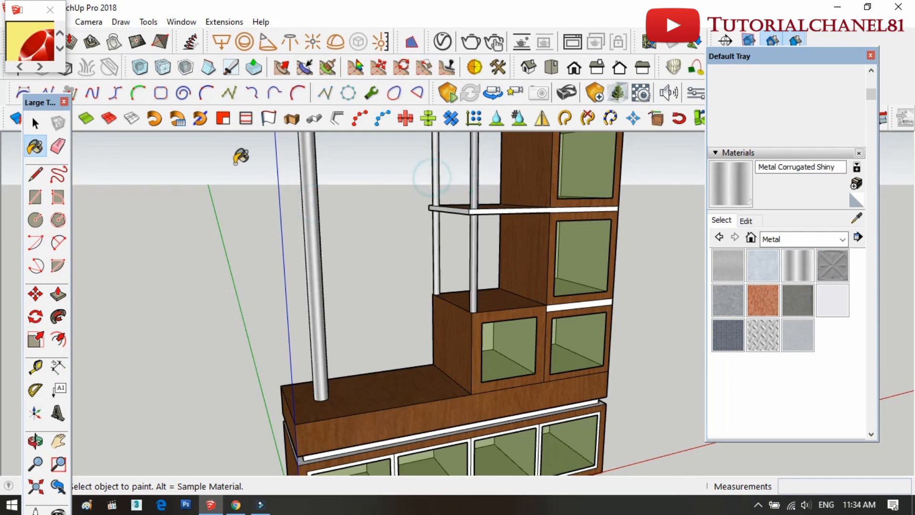
# Step: Try texture sizes of 2 m and 1 m for Metal Corrugated Shiny, and set the size to 0.5 m
pyautogui.click(747, 220)
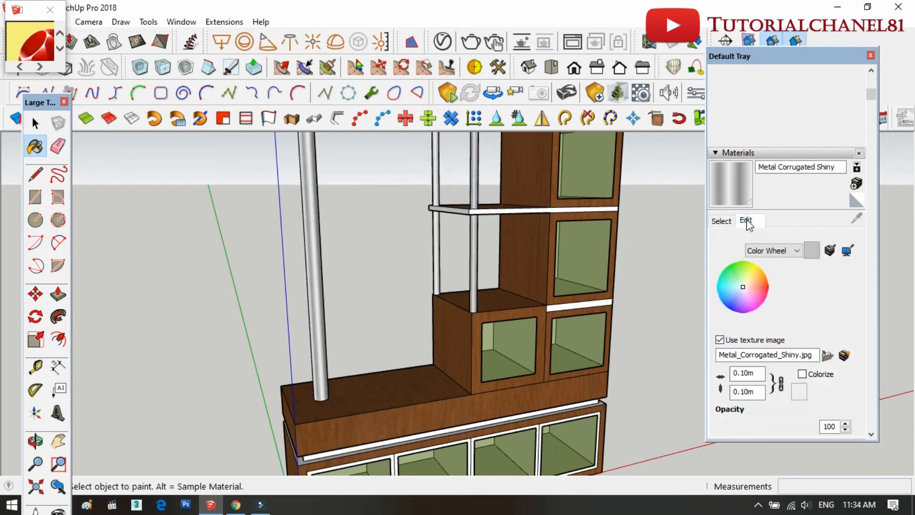
pyautogui.write('2')
pyautogui.scroll(-3, 698, 386)
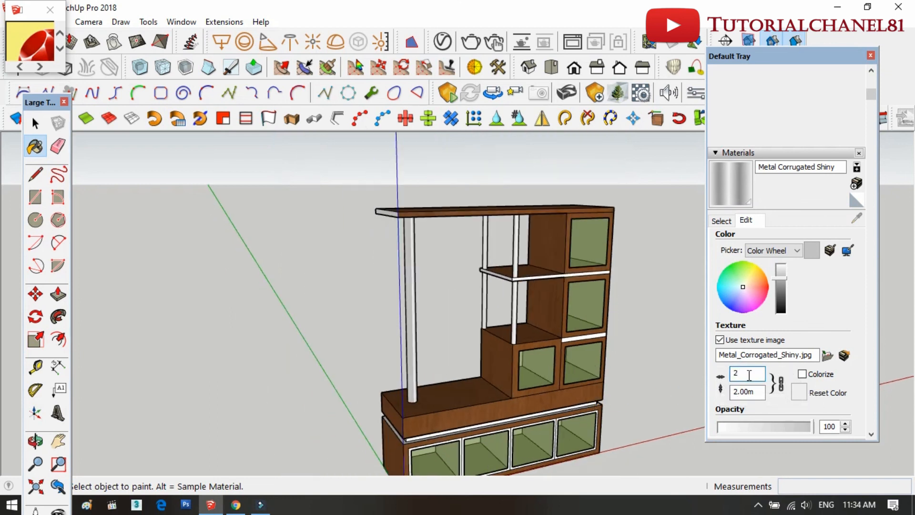
pyautogui.write('1')
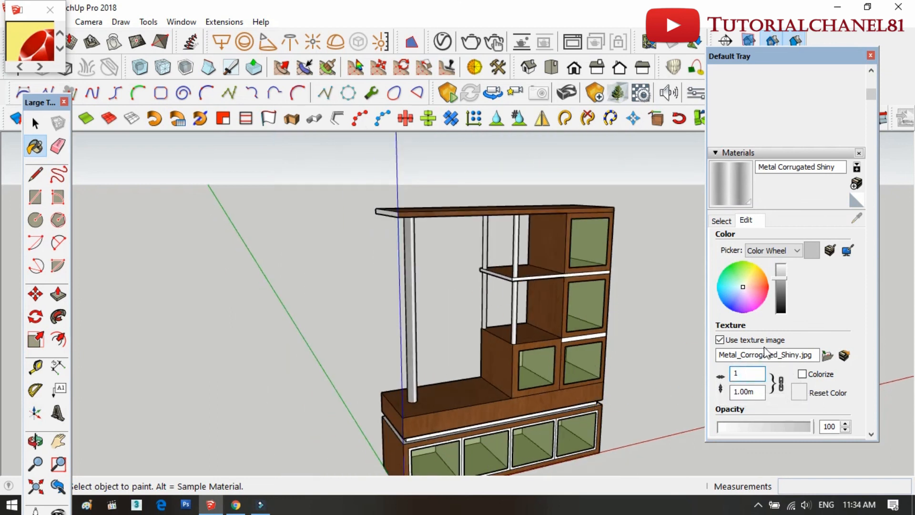
pyautogui.write('0.5')
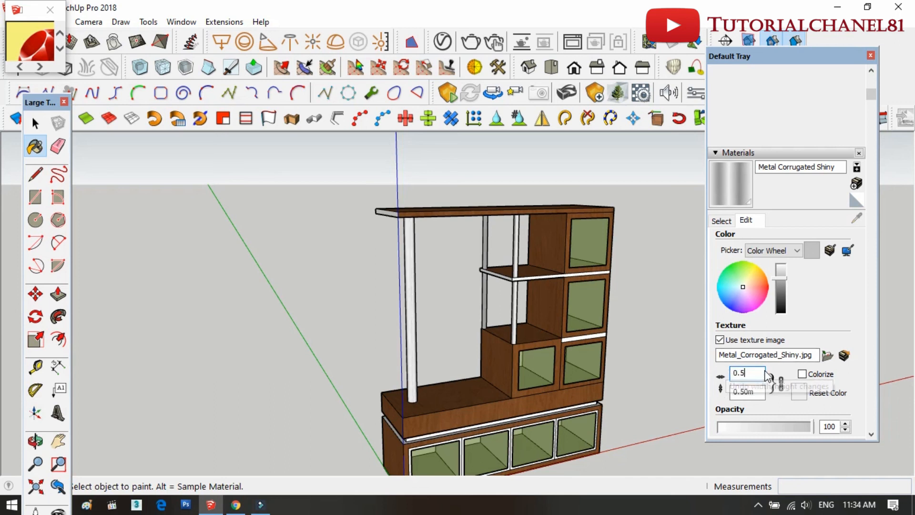
pyautogui.scroll(3, 466, 281)
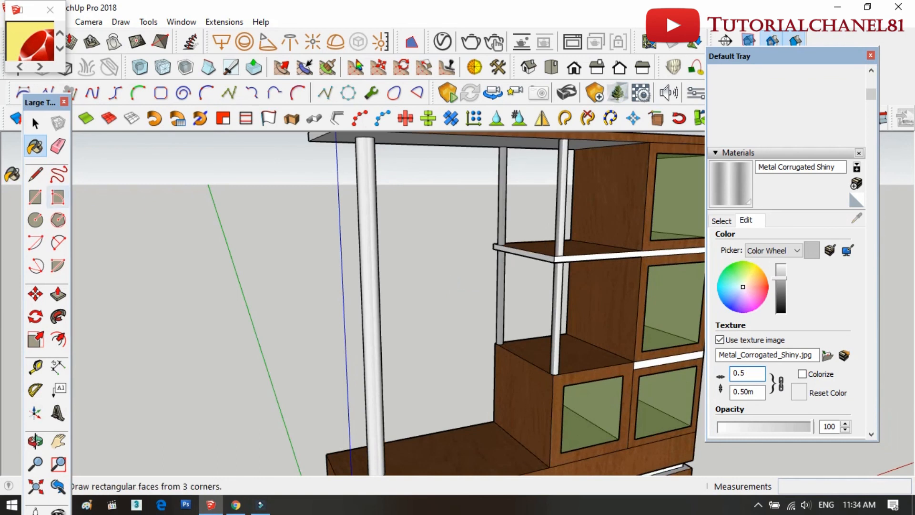
pyautogui.click(35, 123)
pyautogui.scroll(-4, 182, 173)
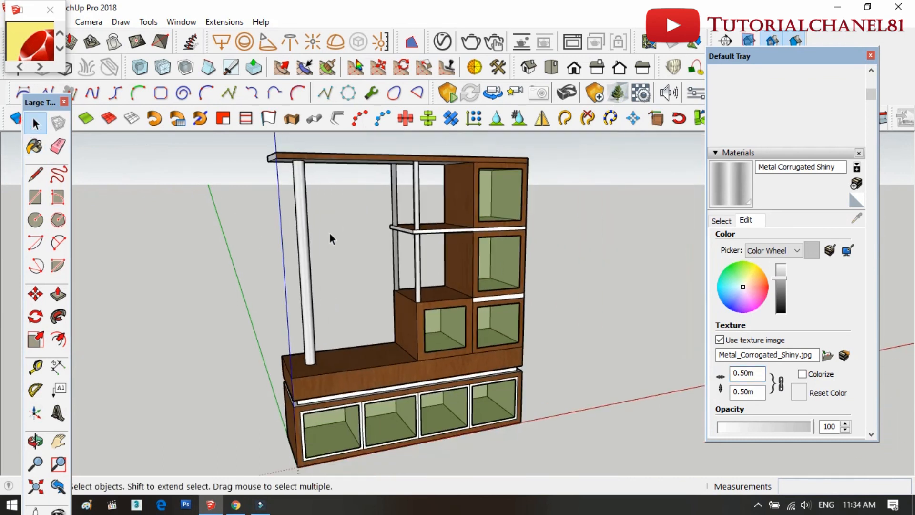
# Step: Sample Wood Veneer 01 from the tower's side and paint the top board's underside and white end edge with it
pyautogui.click(35, 441)
pyautogui.moveTo(202, 352); pyautogui.dragTo(700, 235)
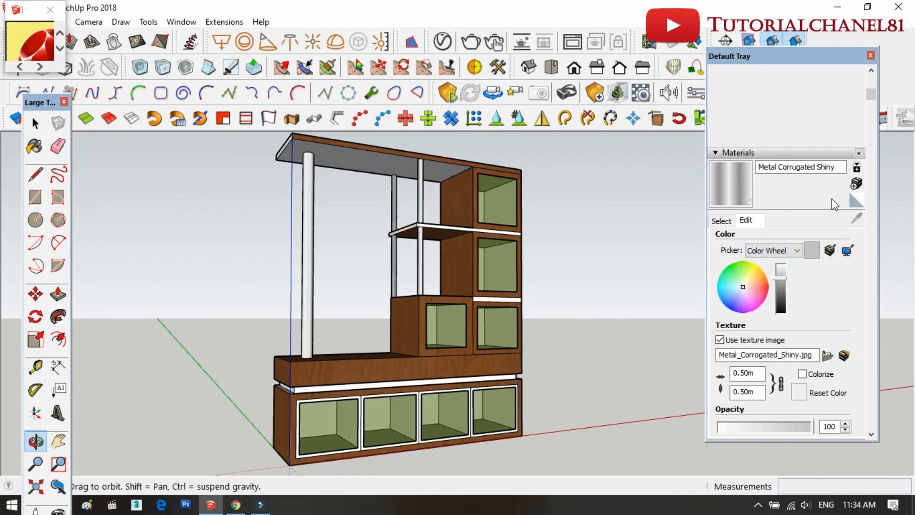
pyautogui.click(35, 124)
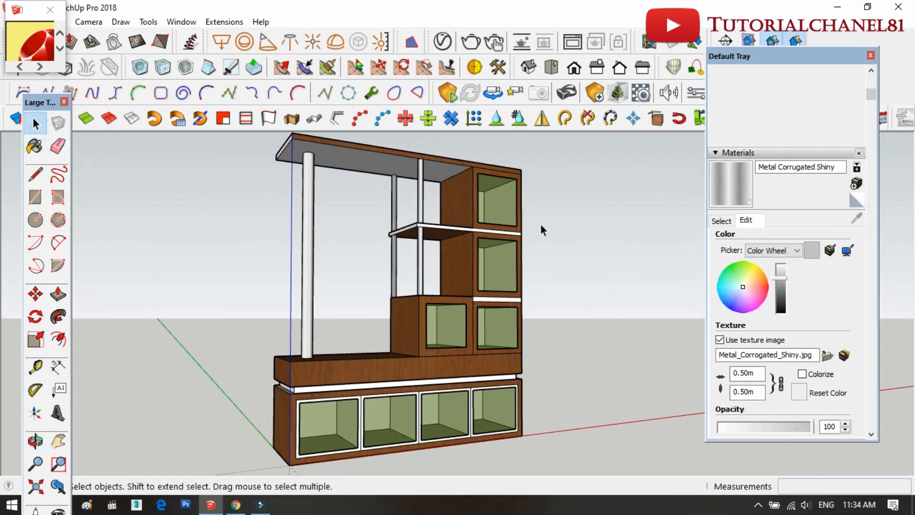
pyautogui.click(721, 222)
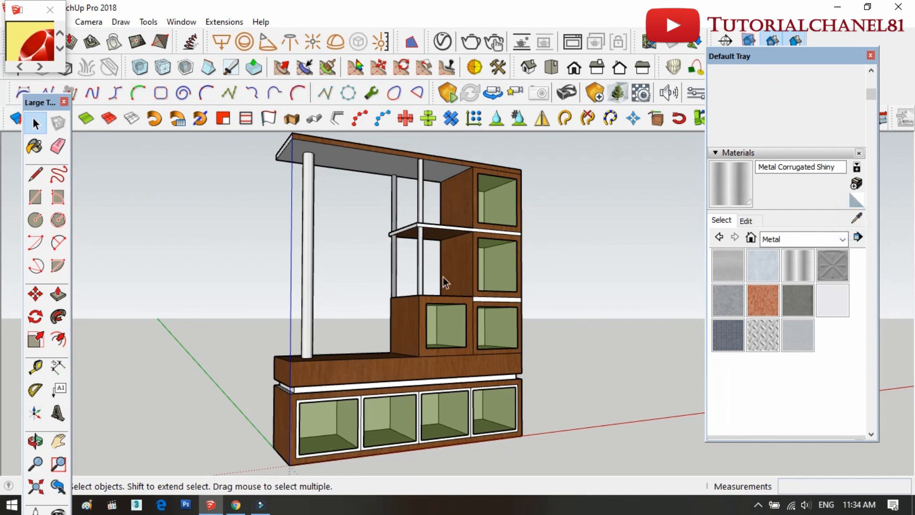
pyautogui.click(857, 218)
pyautogui.click(469, 268)
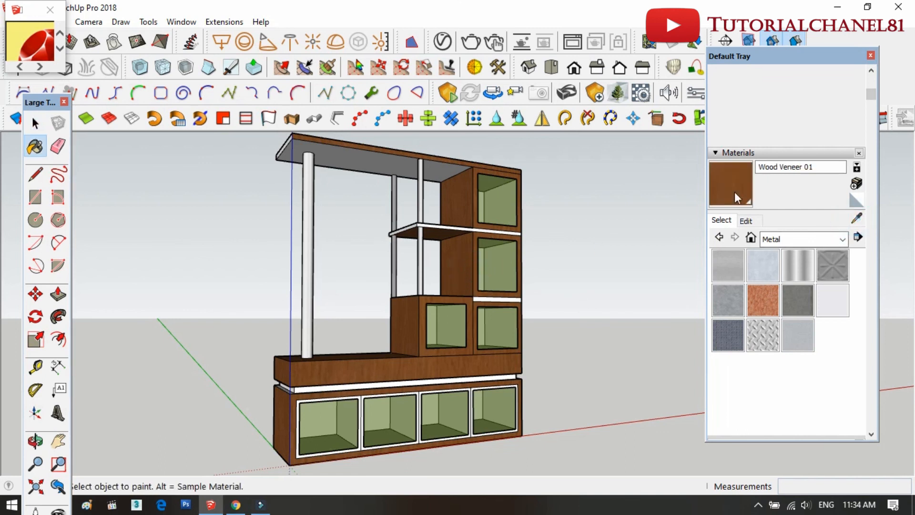
pyautogui.click(450, 169)
pyautogui.scroll(4, 267, 143)
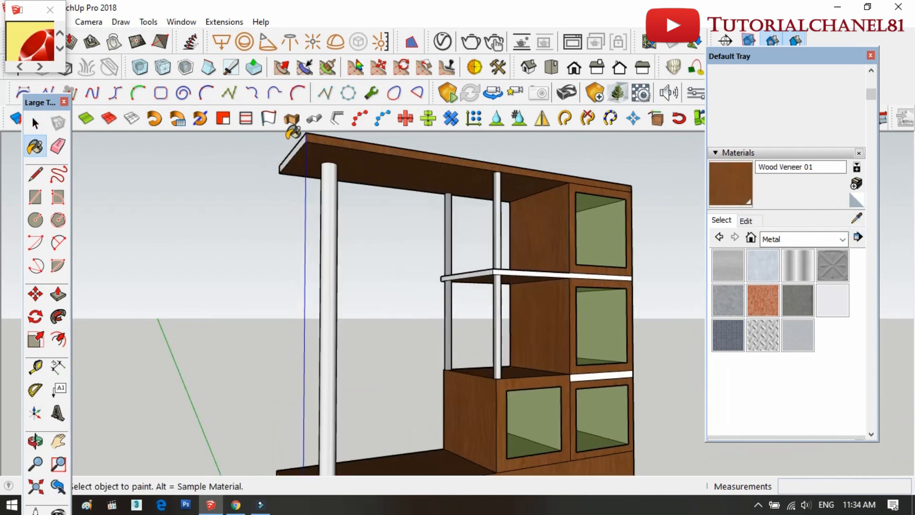
pyautogui.scroll(-4, 313, 141)
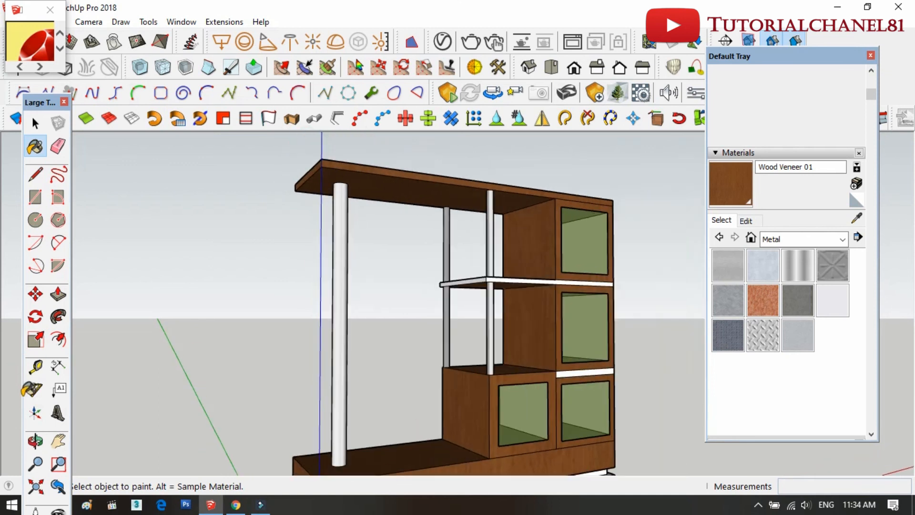
pyautogui.click(39, 441)
pyautogui.moveTo(404, 235); pyautogui.dragTo(377, 310)
pyautogui.scroll(-4, 314, 204)
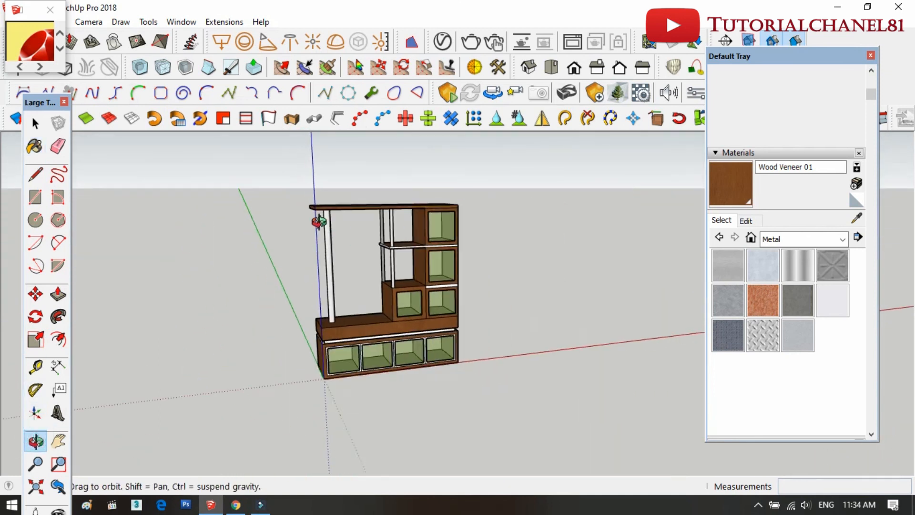